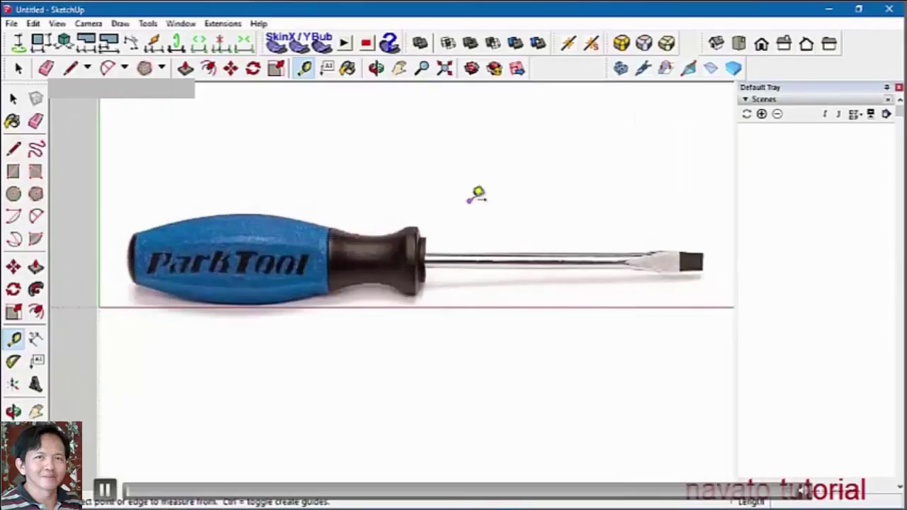
- Save the current view as a scene and arc around the handle's rounded butt end
{"action": "left_click", "coordinate": [57, 23]}
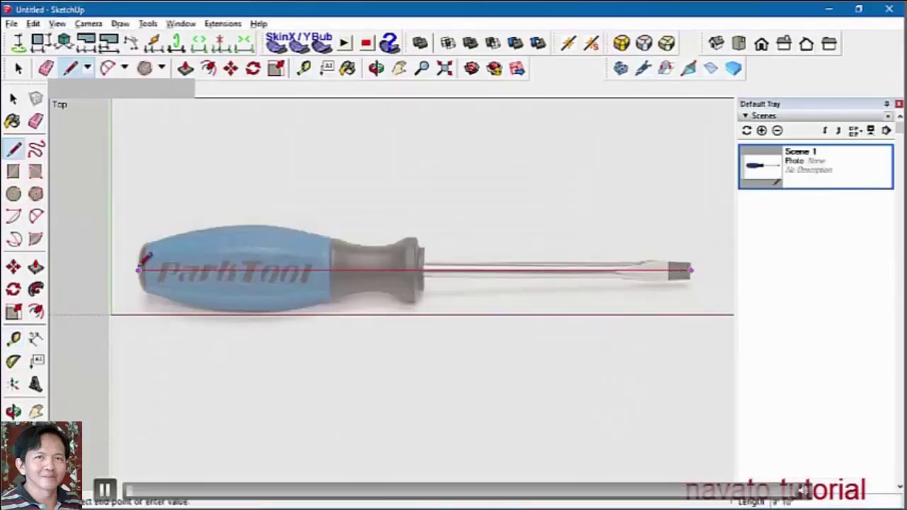
{"action": "left_click", "coordinate": [108, 68]}
{"action": "left_click", "coordinate": [132, 219]}
{"action": "scroll", "coordinate": [163, 258], "scroll_direction": "up", "scroll_amount": 1}
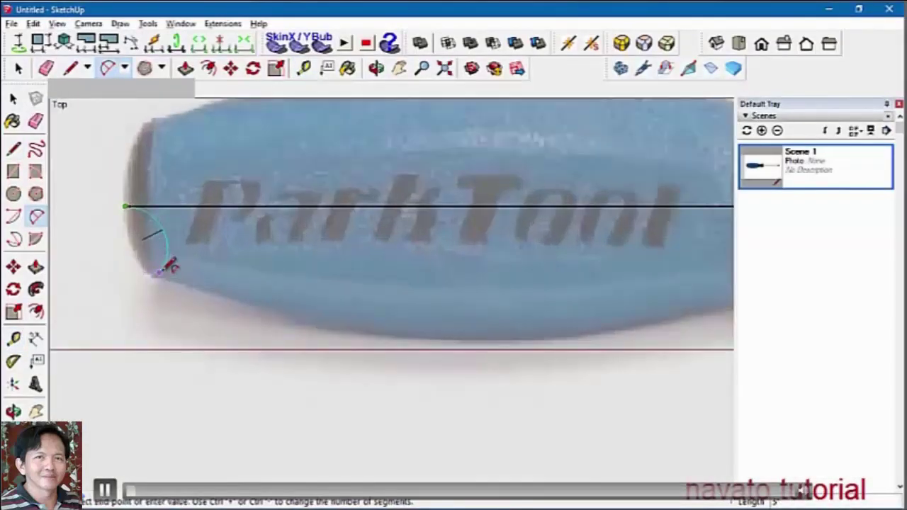
{"action": "scroll", "coordinate": [163, 262], "scroll_direction": "up", "scroll_amount": 2}
{"action": "scroll", "coordinate": [159, 270], "scroll_direction": "down", "scroll_amount": 2}
{"action": "scroll", "coordinate": [150, 259], "scroll_direction": "down", "scroll_amount": 2}
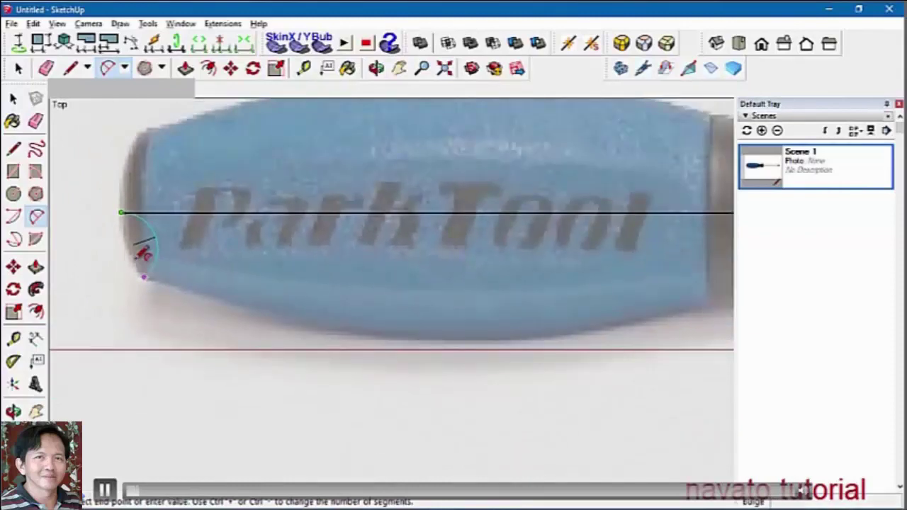
{"action": "left_click", "coordinate": [145, 276]}
{"action": "scroll", "coordinate": [135, 241], "scroll_direction": "up", "scroll_amount": 3}
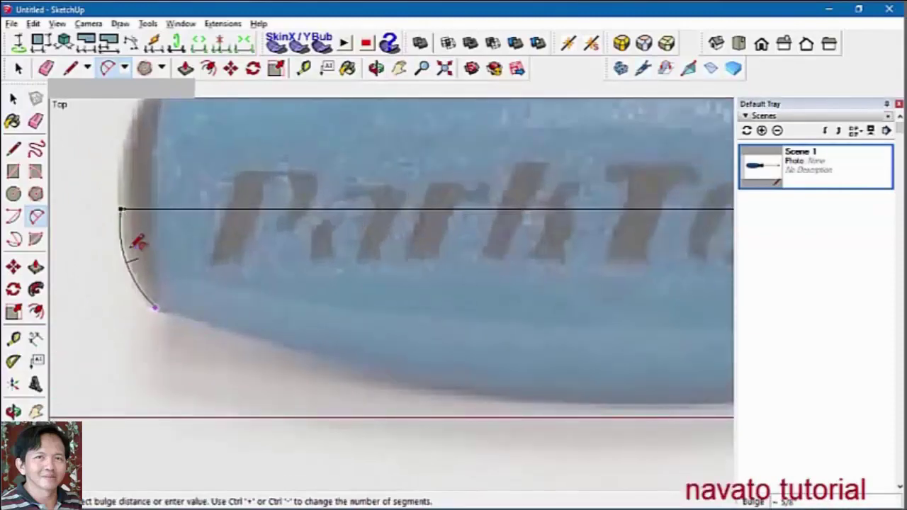
{"action": "left_click", "coordinate": [138, 243]}
{"action": "scroll", "coordinate": [138, 242], "scroll_direction": "down", "scroll_amount": 3}
{"action": "scroll", "coordinate": [638, 356], "scroll_direction": "up", "scroll_amount": 1}
- Trace the handle's curved bottom edge with one long arc
{"action": "left_click", "coordinate": [142, 306]}
{"action": "left_click", "coordinate": [632, 327]}
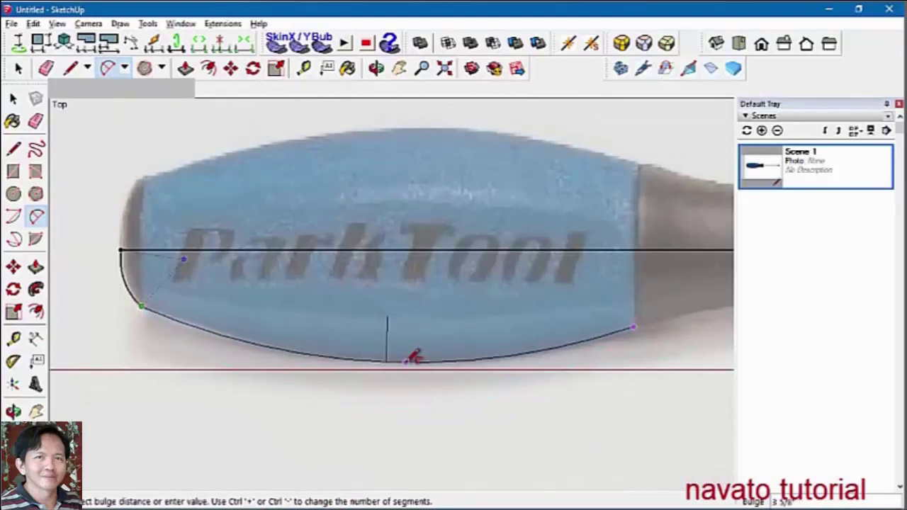
{"action": "left_click", "coordinate": [414, 356]}
{"action": "mouse_move", "coordinate": [644, 327]}
{"action": "middle_mouse_down", "text": "shift"}
{"action": "mouse_move", "coordinate": [370, 376]}
{"action": "mouse_move", "coordinate": [214, 99]}
{"action": "middle_mouse_up", "text": "shift"}
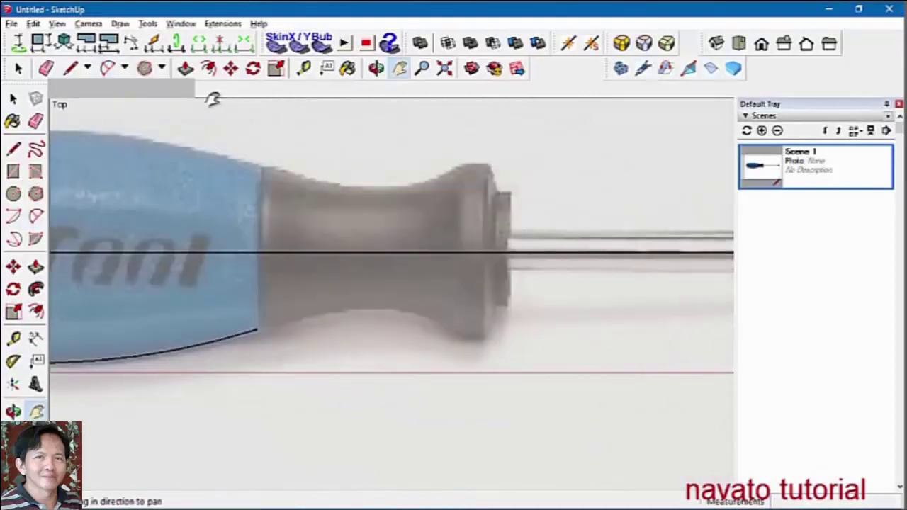
{"action": "scroll", "coordinate": [213, 99], "scroll_direction": "down", "scroll_amount": 3}
{"action": "scroll", "coordinate": [196, 235], "scroll_direction": "up", "scroll_amount": 3}
- Draw a vertical edge at the boundary between the handle and the dark grip
{"action": "key", "text": "l"}
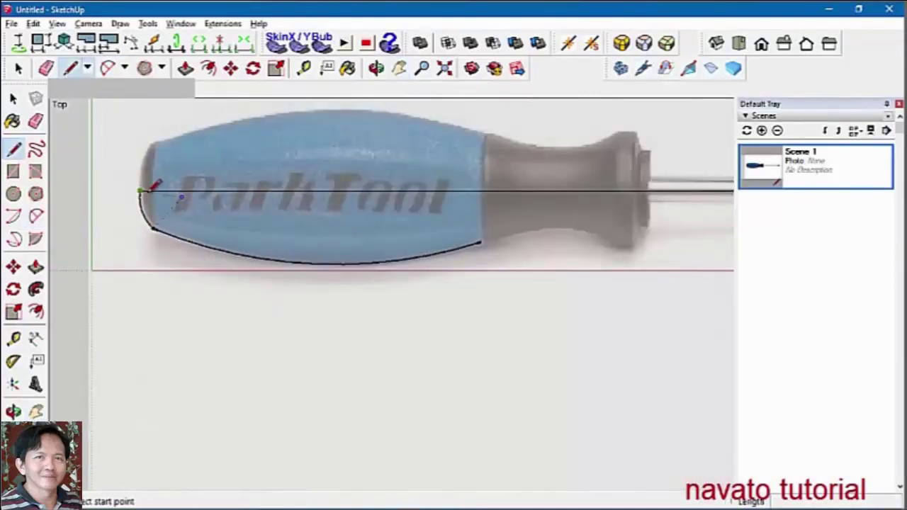
{"action": "scroll", "coordinate": [467, 173], "scroll_direction": "up", "scroll_amount": 2}
{"action": "left_click", "coordinate": [467, 247]}
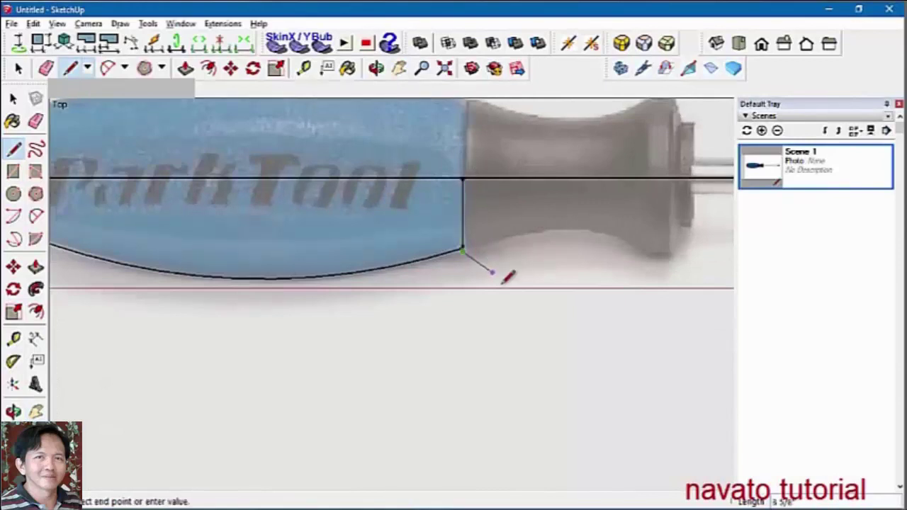
{"action": "scroll", "coordinate": [506, 277], "scroll_direction": "up", "scroll_amount": 2}
{"action": "middle_click_drag", "start_coordinate": [532, 263], "coordinate": [267, 307], "text": "shift"}
- Chain the first arcs along the grip's underside from the handle's lower corner
{"action": "left_click", "coordinate": [36, 216]}
{"action": "left_click", "coordinate": [176, 286]}
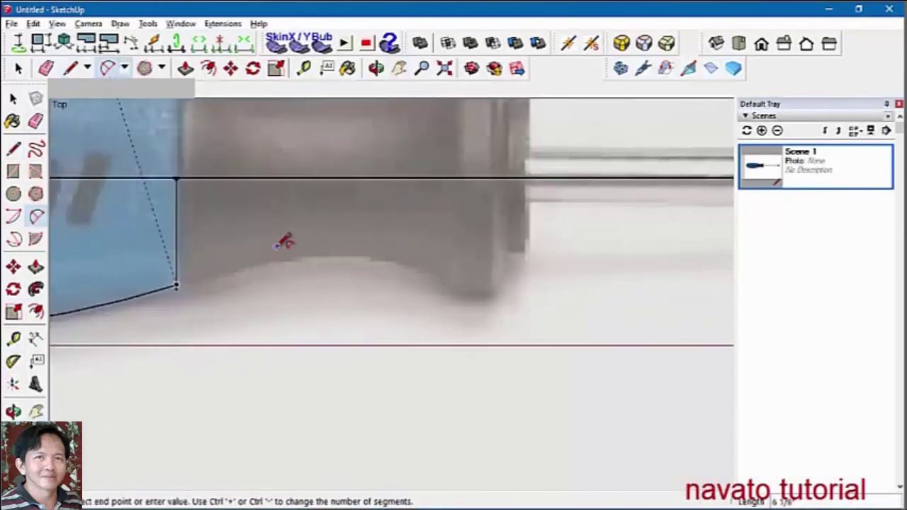
{"action": "left_click", "coordinate": [231, 269]}
{"action": "left_click", "coordinate": [220, 276]}
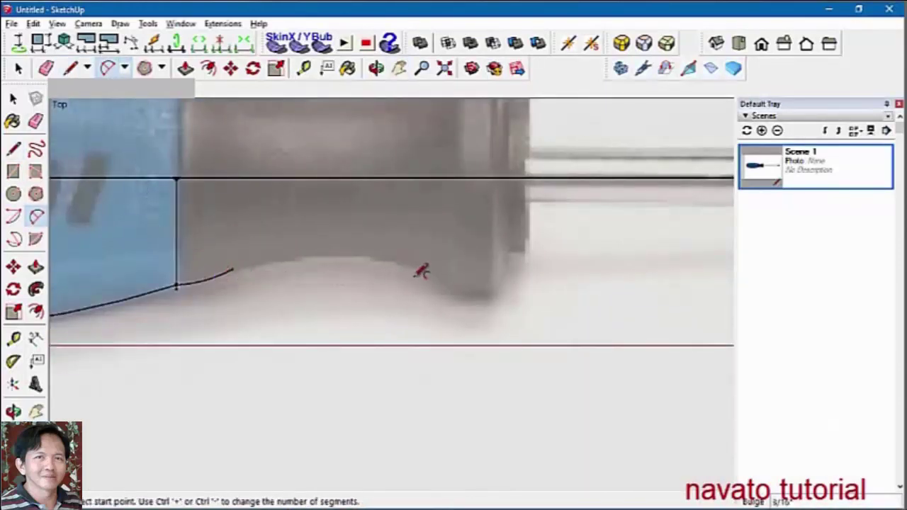
{"action": "left_click", "coordinate": [232, 269]}
{"action": "double_click", "coordinate": [416, 263]}
{"action": "scroll", "coordinate": [453, 296], "scroll_direction": "up", "scroll_amount": 1}
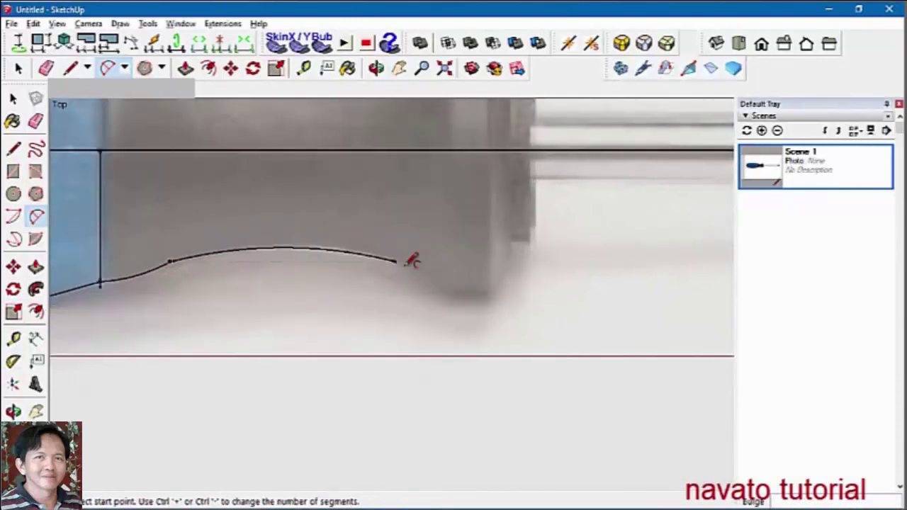
- Continue with arcs along the grip and into its flared end
{"action": "left_click", "coordinate": [396, 262]}
{"action": "left_click", "coordinate": [435, 282]}
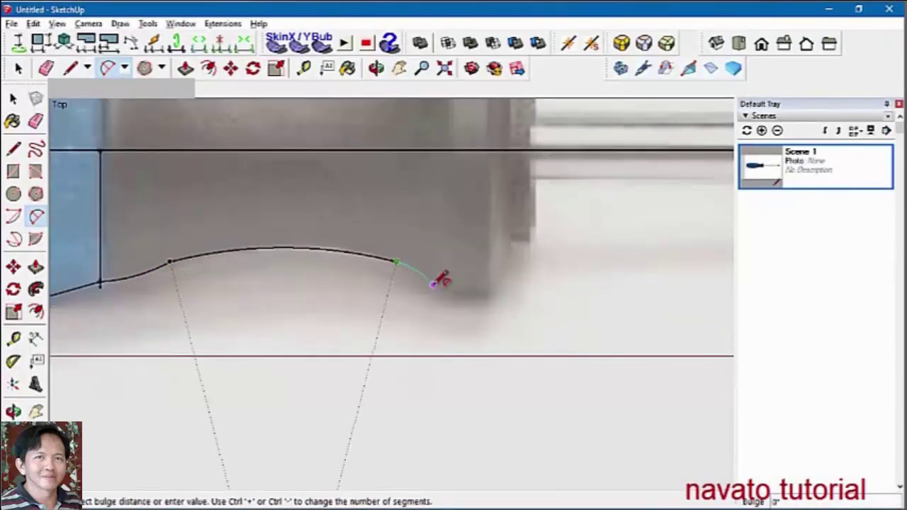
{"action": "left_click", "coordinate": [439, 277]}
{"action": "scroll", "coordinate": [454, 276], "scroll_direction": "up", "scroll_amount": 1}
{"action": "scroll", "coordinate": [425, 276], "scroll_direction": "up", "scroll_amount": 1}
{"action": "left_click", "coordinate": [383, 286]}
{"action": "left_click", "coordinate": [496, 323]}
{"action": "left_click", "coordinate": [508, 320]}
{"action": "scroll", "coordinate": [454, 304], "scroll_direction": "down", "scroll_amount": 1}
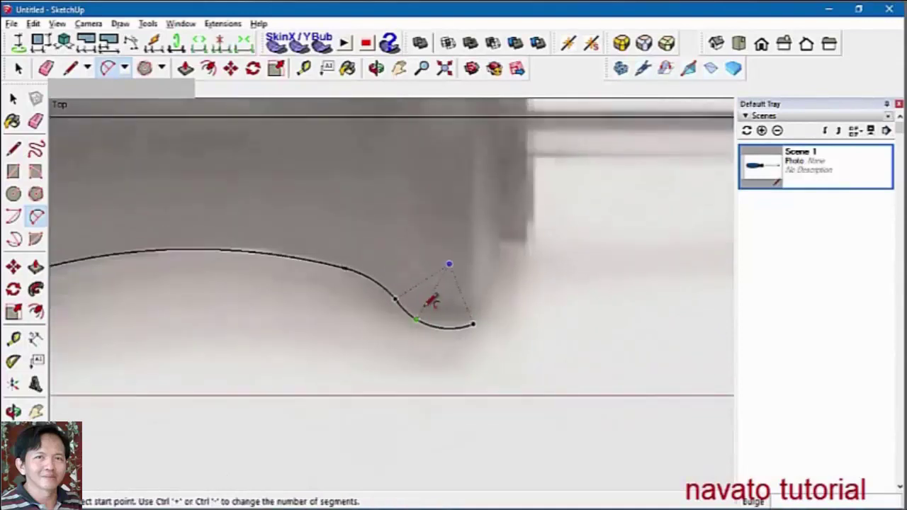
{"action": "scroll", "coordinate": [453, 298], "scroll_direction": "down", "scroll_amount": 1}
{"action": "scroll", "coordinate": [503, 283], "scroll_direction": "down", "scroll_amount": 1}
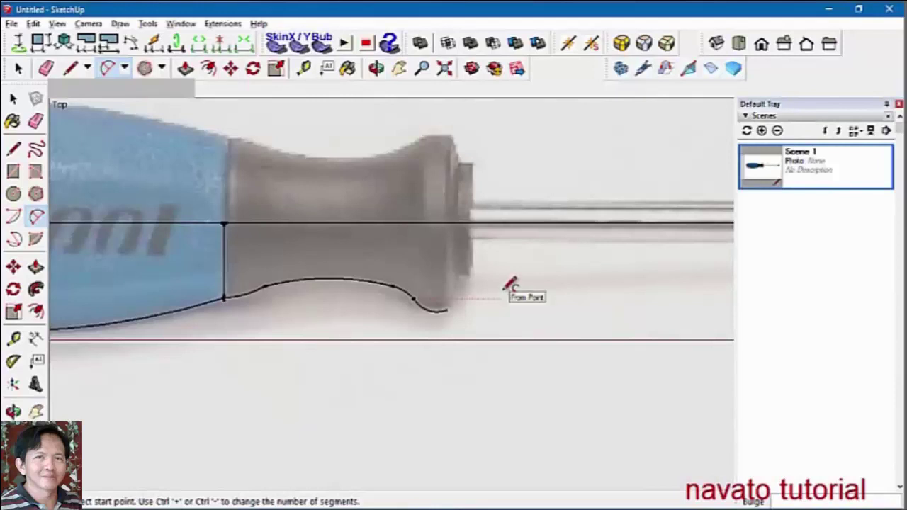
- Close the grip outline with a straight line to the centre line, forming a face
{"action": "left_click", "coordinate": [453, 218]}
{"action": "key", "text": "Escape"}
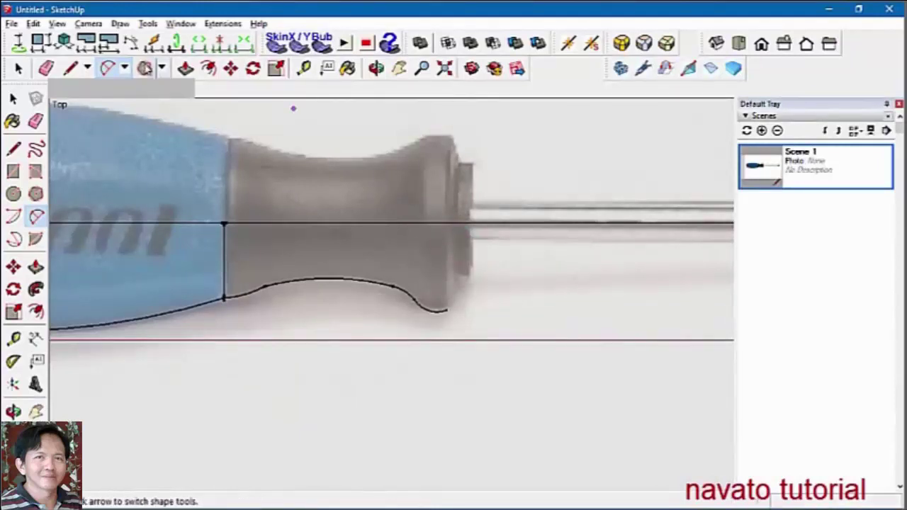
{"action": "key", "text": "l"}
{"action": "left_click", "coordinate": [445, 223]}
{"action": "left_click", "coordinate": [446, 308]}
{"action": "scroll", "coordinate": [496, 265], "scroll_direction": "up", "scroll_amount": 2}
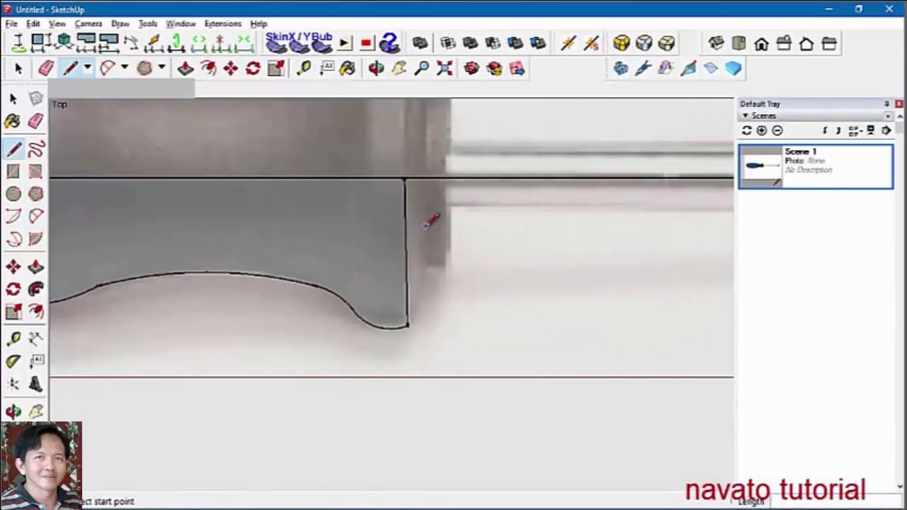
- Draw the collar's vertical edge lines down from and back to the centre line
{"action": "scroll", "coordinate": [428, 222], "scroll_direction": "down", "scroll_amount": 2}
{"action": "left_click", "coordinate": [418, 197]}
{"action": "scroll", "coordinate": [405, 266], "scroll_direction": "up", "scroll_amount": 2}
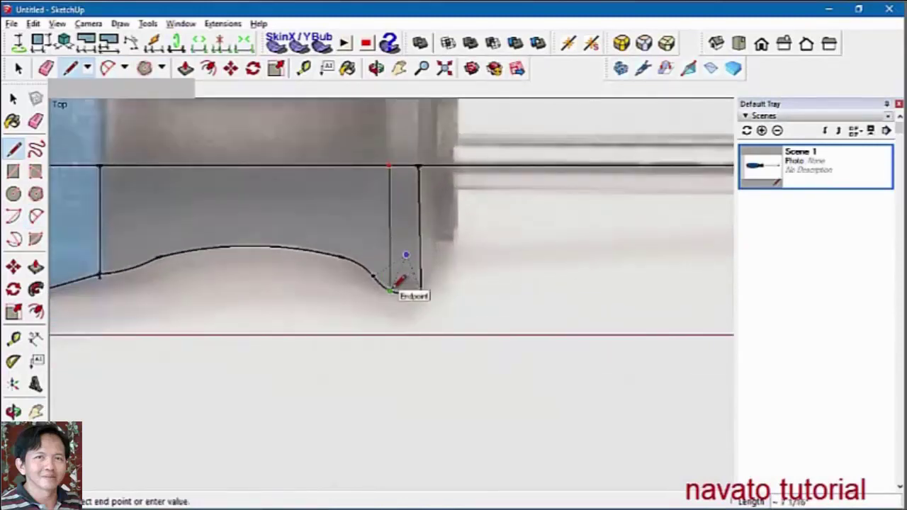
{"action": "left_click", "coordinate": [391, 290]}
{"action": "scroll", "coordinate": [533, 215], "scroll_direction": "down", "scroll_amount": 2}
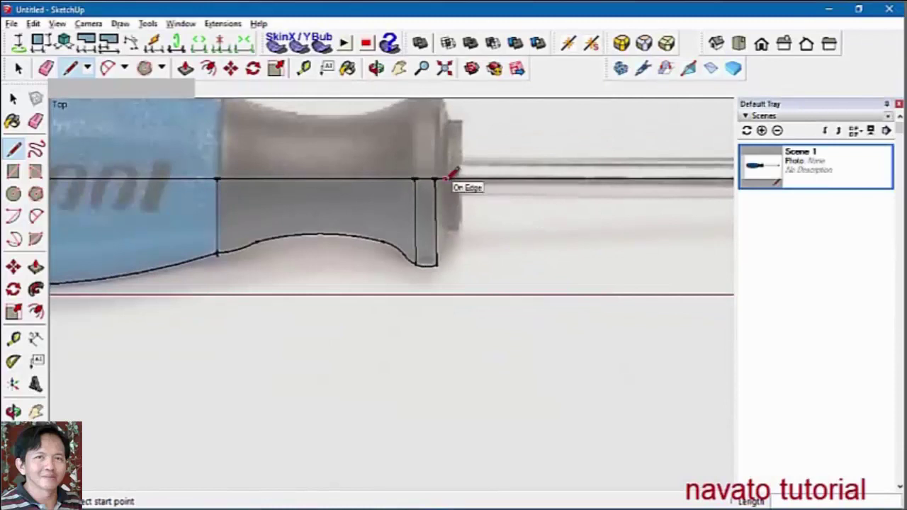
{"action": "left_click", "coordinate": [445, 225]}
{"action": "scroll", "coordinate": [445, 226], "scroll_direction": "up", "scroll_amount": 3}
- Round the collar's bottom corner with a 2-point arc
{"action": "key", "text": "a"}
{"action": "left_click", "coordinate": [430, 225]}
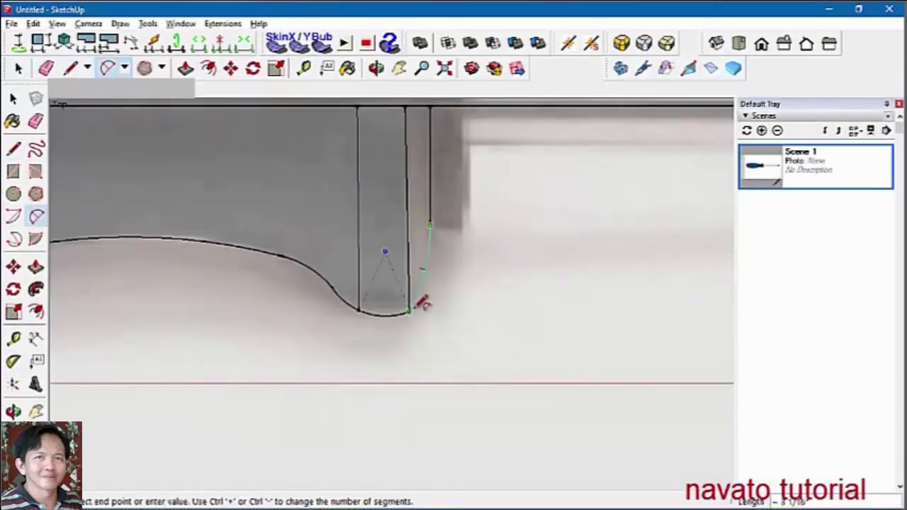
{"action": "left_click", "coordinate": [409, 312]}
{"action": "left_click", "coordinate": [439, 247]}
{"action": "scroll", "coordinate": [460, 212], "scroll_direction": "down", "scroll_amount": 3}
- Close the collar ring outline with a line and erase stray edges
{"action": "key", "text": "l"}
{"action": "scroll", "coordinate": [444, 165], "scroll_direction": "up", "scroll_amount": 2}
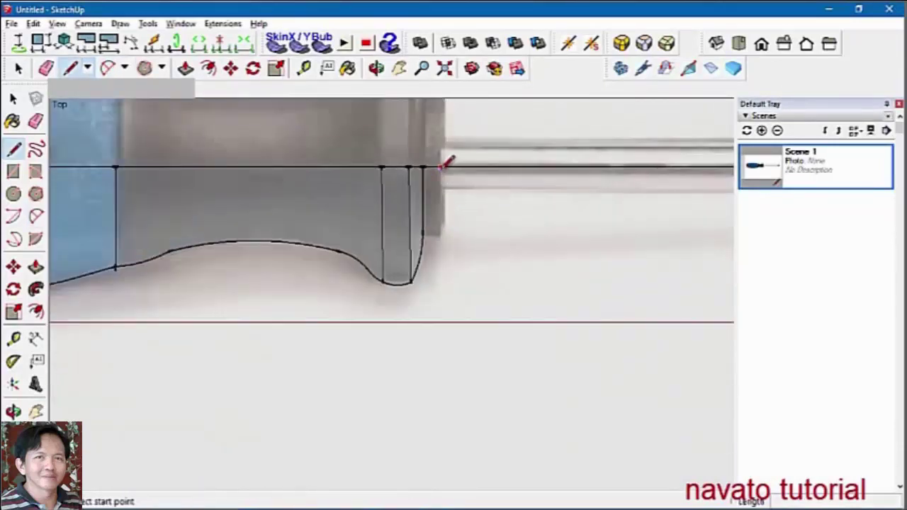
{"action": "left_click", "coordinate": [444, 165]}
{"action": "left_click", "coordinate": [431, 234]}
{"action": "scroll", "coordinate": [323, 247], "scroll_direction": "down", "scroll_amount": 3}
{"action": "key", "text": "e"}
{"action": "scroll", "coordinate": [269, 274], "scroll_direction": "up", "scroll_amount": 3}
{"action": "scroll", "coordinate": [431, 344], "scroll_direction": "down", "scroll_amount": 3}
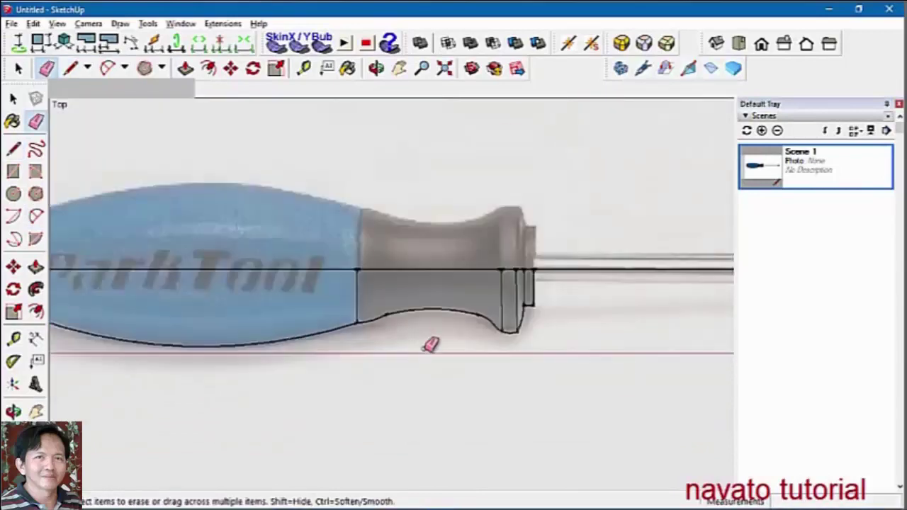
{"action": "middle_click_drag", "start_coordinate": [588, 383], "coordinate": [214, 379], "text": "shift"}
- Draw a line along the shaft's lower edge to where the blade flares
{"action": "key", "text": "l"}
{"action": "scroll", "coordinate": [128, 251], "scroll_direction": "up", "scroll_amount": 5}
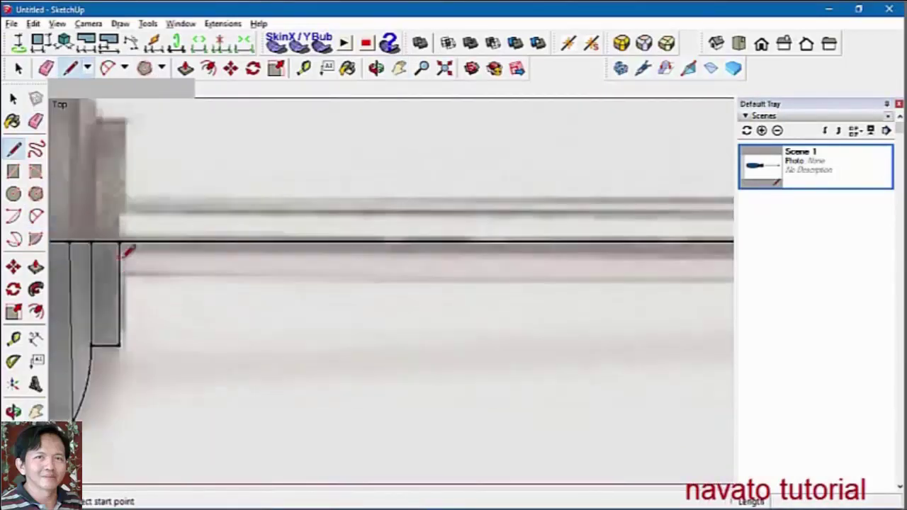
{"action": "left_click", "coordinate": [122, 255]}
{"action": "scroll", "coordinate": [141, 263], "scroll_direction": "down", "scroll_amount": 5}
{"action": "scroll", "coordinate": [354, 262], "scroll_direction": "up", "scroll_amount": 2}
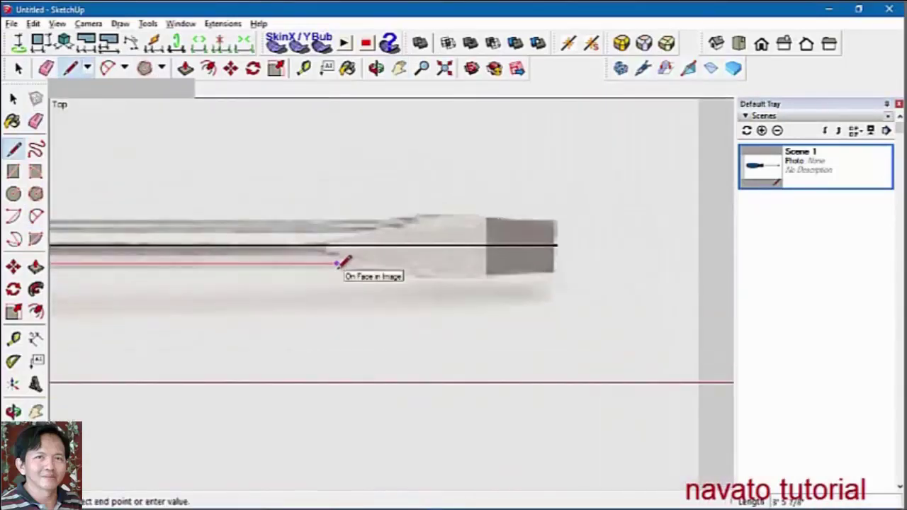
{"action": "left_click", "coordinate": [336, 263]}
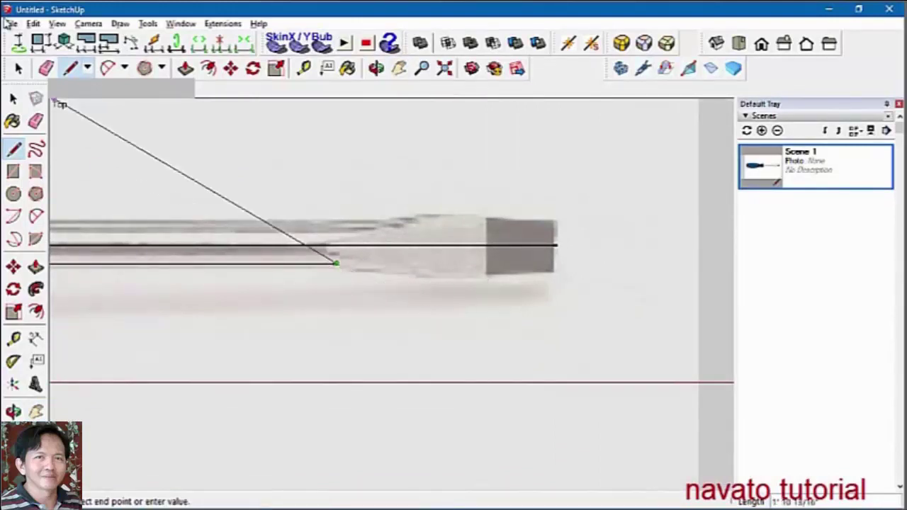
- Add a 2-point arc tracing the blade's flare to the tip corner
{"action": "key", "text": "a"}
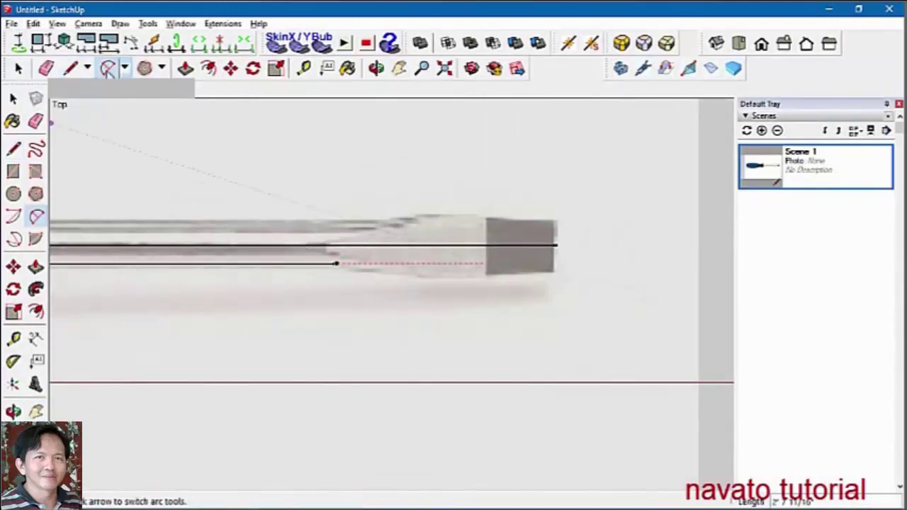
{"action": "left_click", "coordinate": [486, 274]}
{"action": "scroll", "coordinate": [485, 282], "scroll_direction": "up", "scroll_amount": 3}
{"action": "left_click", "coordinate": [234, 251]}
{"action": "left_click", "coordinate": [399, 275]}
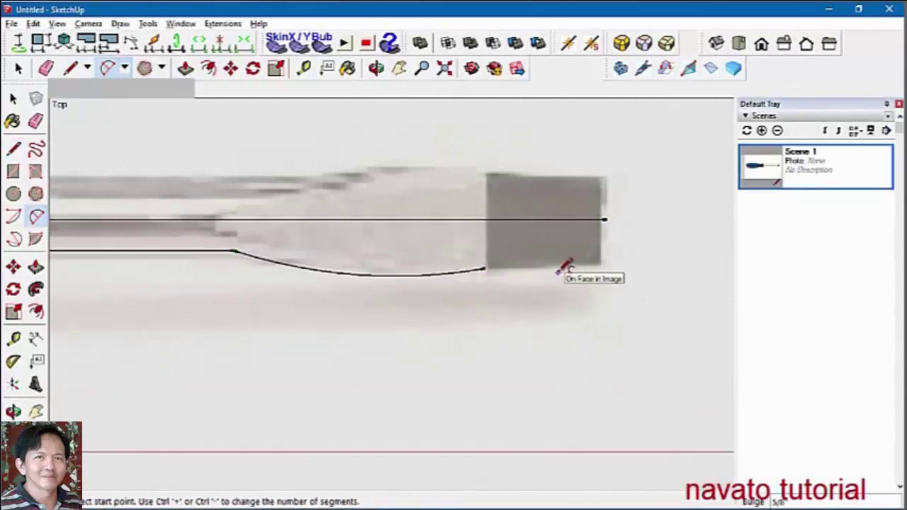
- Close the blade tip outline with a straight line
{"action": "key", "text": "l"}
{"action": "left_click", "coordinate": [605, 219]}
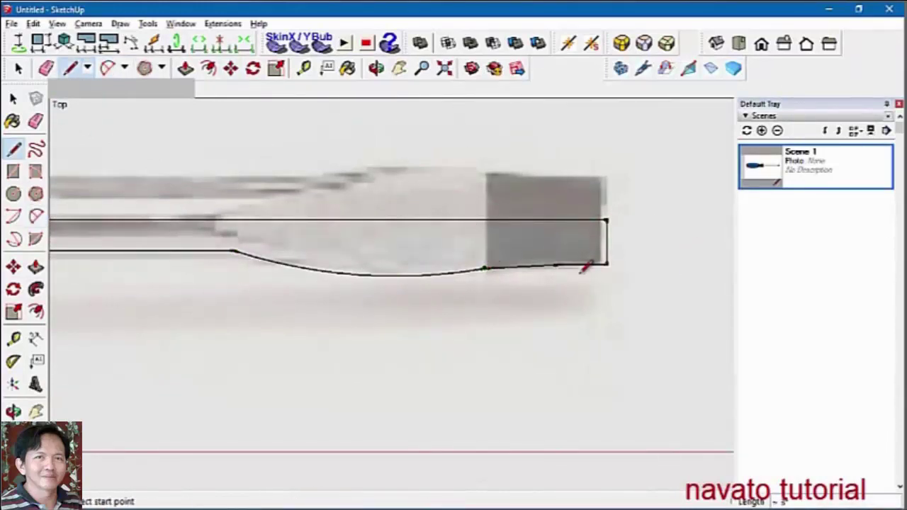
{"action": "left_click", "coordinate": [57, 23]}
- Adjust face display, return to the first scene, and review Model Info animation settings
{"action": "left_click", "coordinate": [205, 202]}
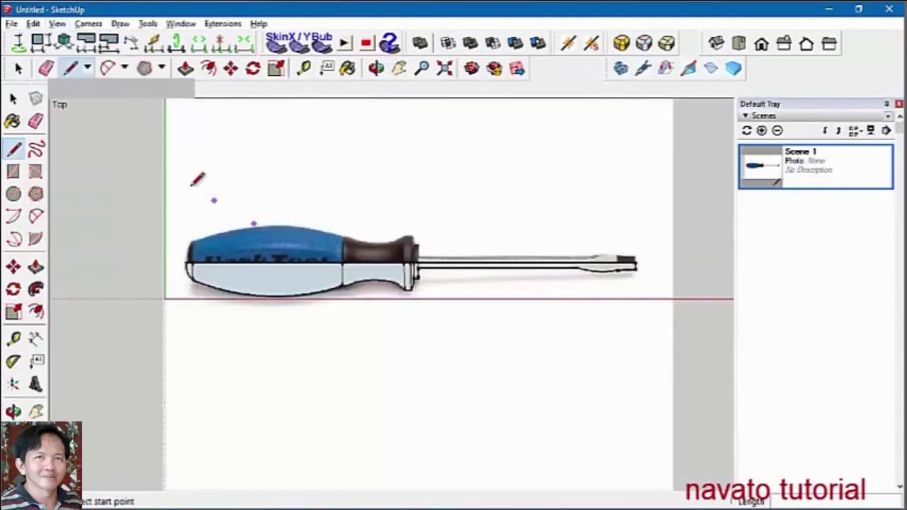
{"action": "key", "text": "space"}
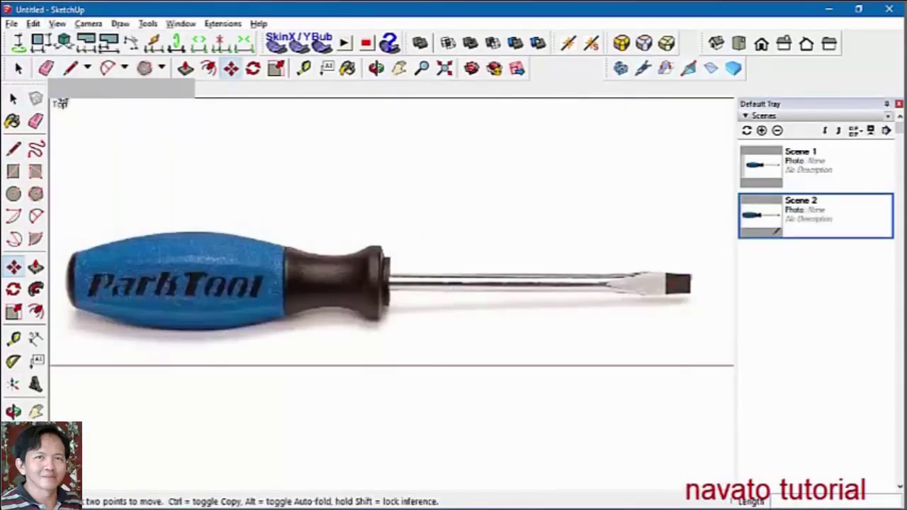
{"action": "left_click", "coordinate": [62, 90]}
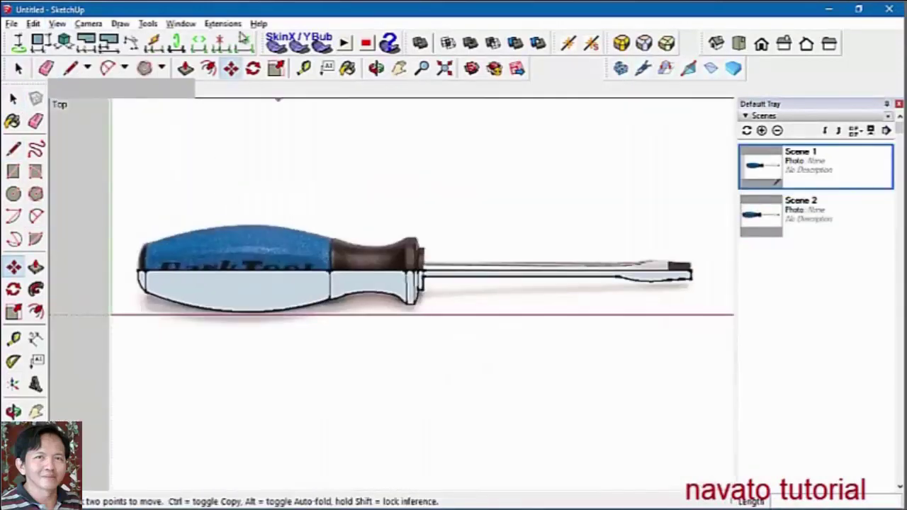
{"action": "left_click", "coordinate": [180, 24]}
{"action": "left_click", "coordinate": [205, 90]}
{"action": "left_click", "coordinate": [110, 51]}
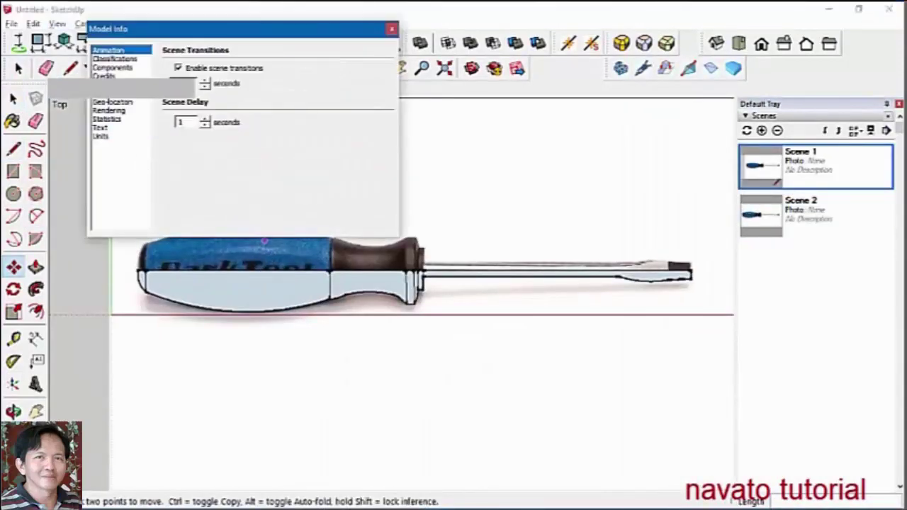
{"action": "left_click", "coordinate": [391, 28]}
- Hide the reference photo and switch to the Iso standard view
{"action": "key", "text": "space"}
{"action": "right_click", "coordinate": [242, 233]}
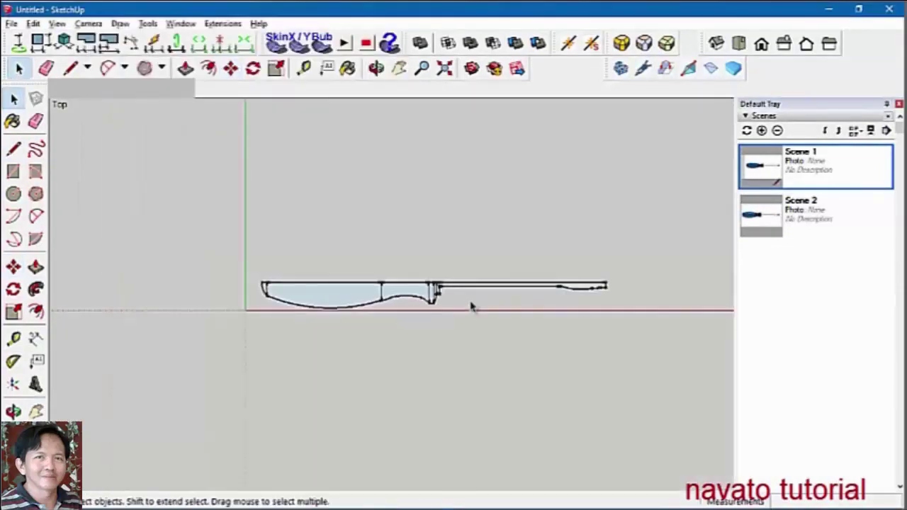
{"action": "scroll", "coordinate": [539, 322], "scroll_direction": "down", "scroll_amount": 2}
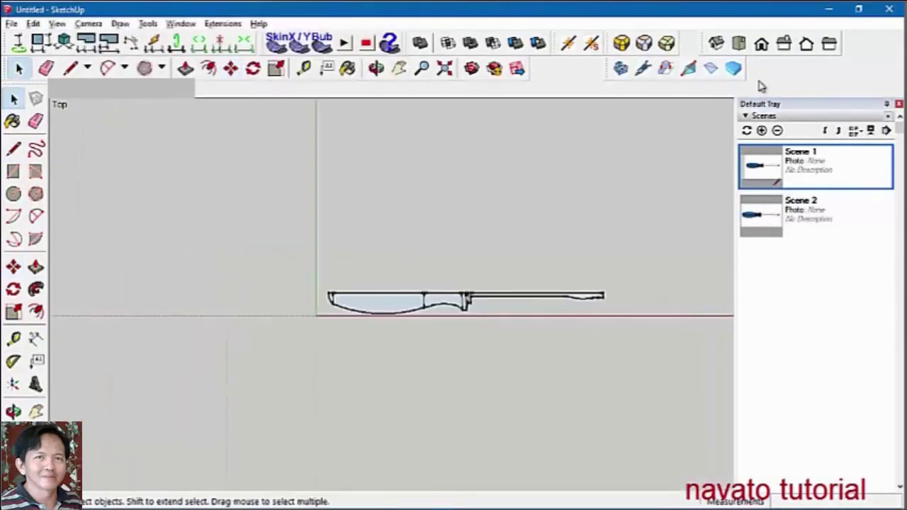
{"action": "left_click", "coordinate": [716, 44]}
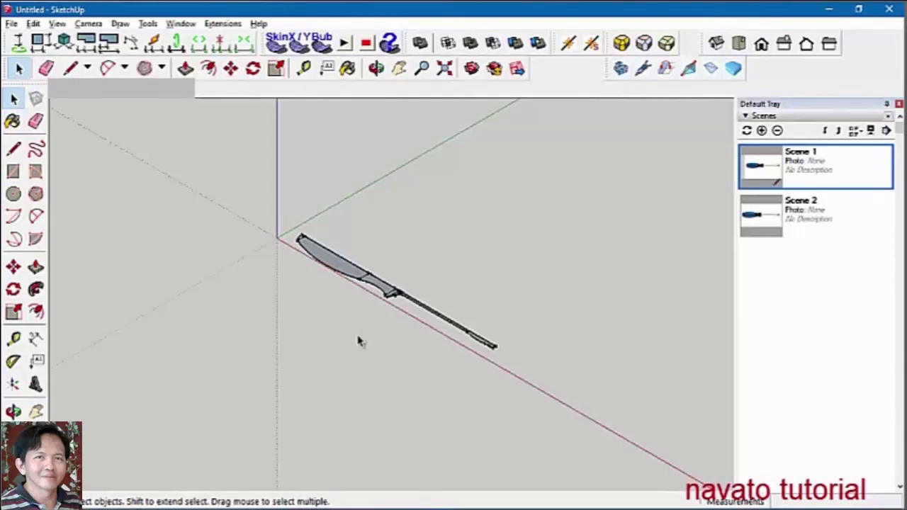
- Draw a line from the shaft tip and centre a circle there, perpendicular to the shaft
{"action": "scroll", "coordinate": [444, 333], "scroll_direction": "up", "scroll_amount": 2}
{"action": "left_click", "coordinate": [71, 68]}
{"action": "scroll", "coordinate": [522, 347], "scroll_direction": "up", "scroll_amount": 2}
{"action": "left_click", "coordinate": [524, 354]}
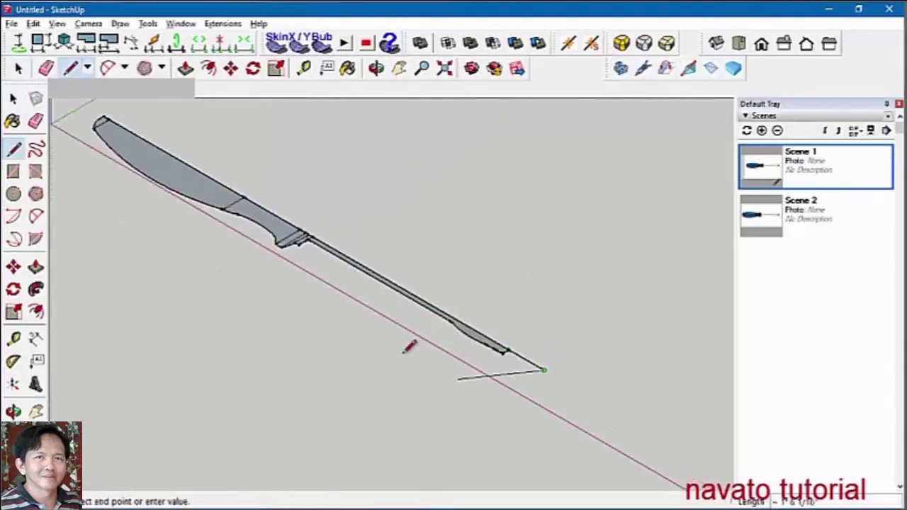
{"action": "left_click", "coordinate": [143, 68]}
{"action": "scroll", "coordinate": [552, 369], "scroll_direction": "up", "scroll_amount": 2}
{"action": "mouse_move", "coordinate": [595, 376]}
{"action": "middle_mouse_down"}
{"action": "mouse_move", "coordinate": [404, 314]}
{"action": "mouse_move", "coordinate": [400, 277]}
{"action": "middle_mouse_up"}
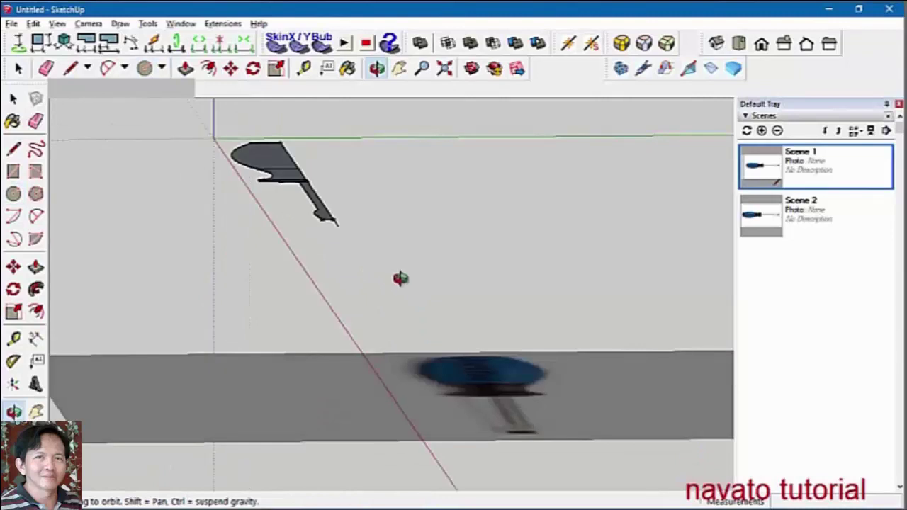
{"action": "left_click", "coordinate": [338, 224]}
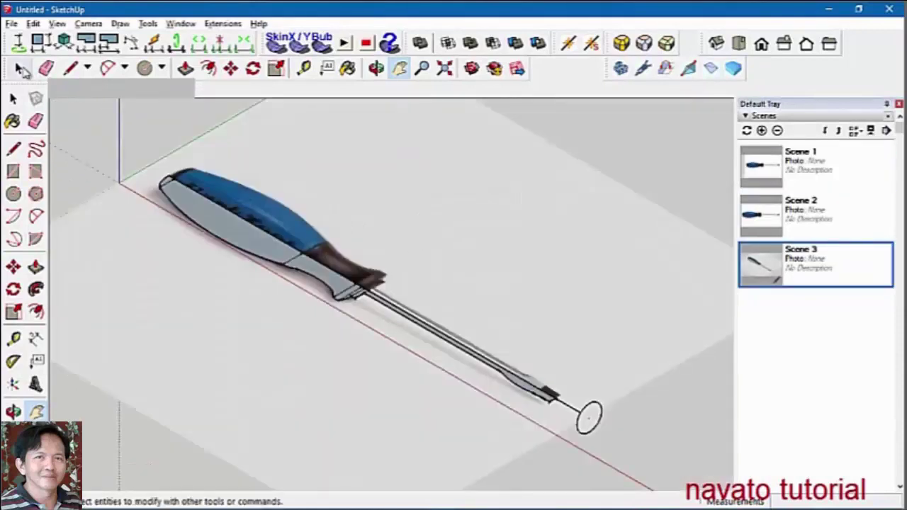
- Hide the blue reference screwdriver model via its right-click menu
{"action": "right_click", "coordinate": [396, 218]}
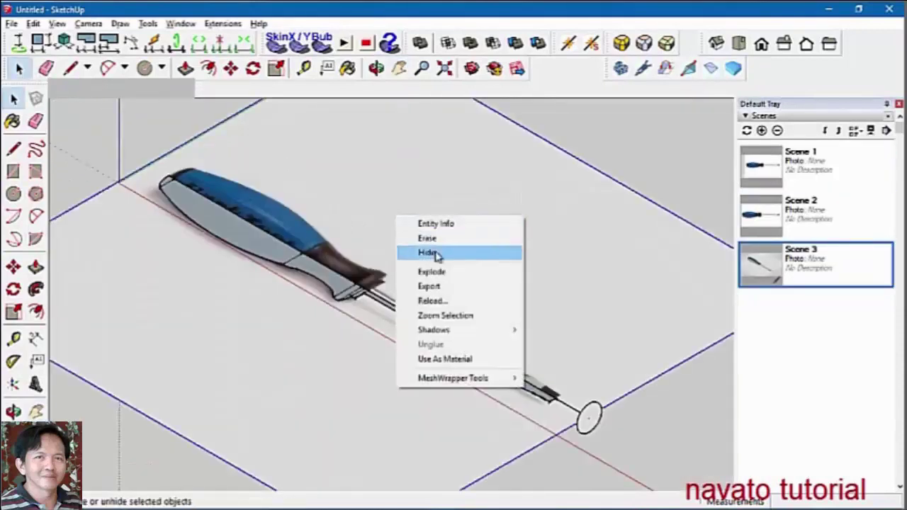
{"action": "left_click", "coordinate": [441, 251]}
{"action": "key", "text": "e"}
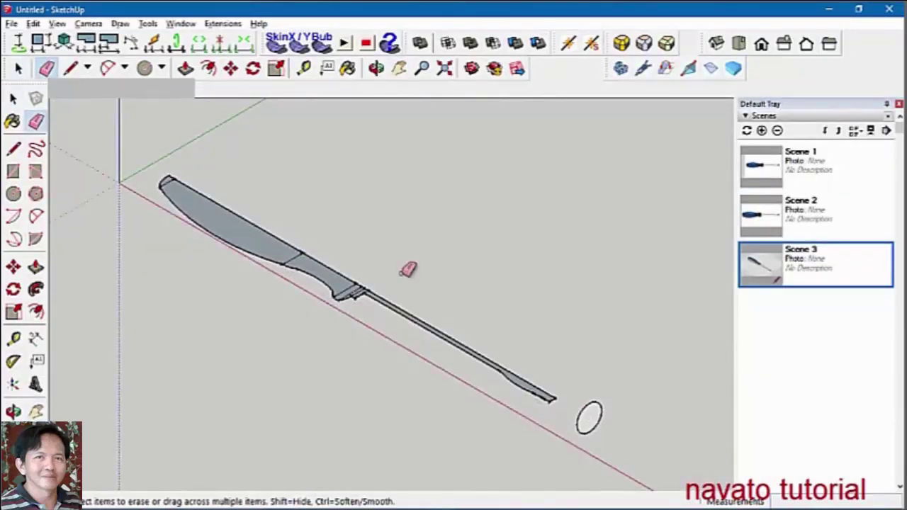
{"action": "key", "text": "space"}
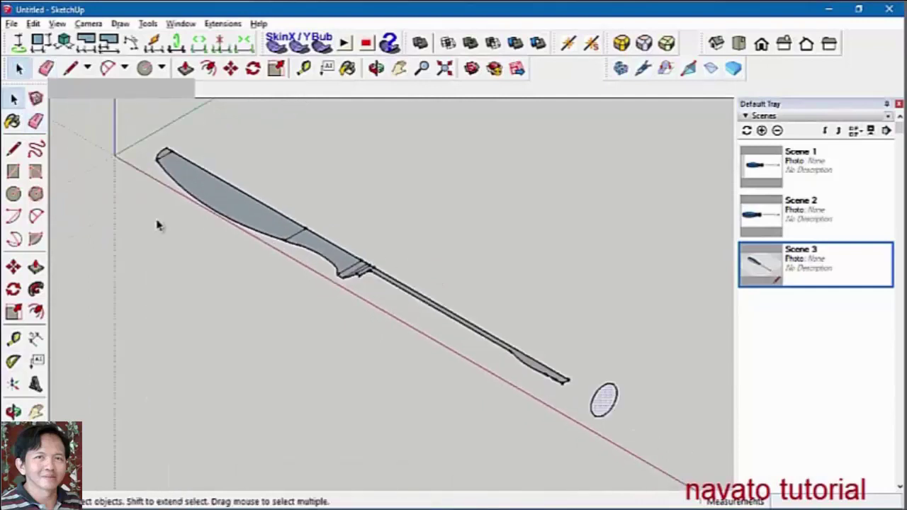
- Try revolving the handle profile with Follow Me, then undo it
{"action": "left_click", "coordinate": [36, 289]}
{"action": "left_click", "coordinate": [290, 229]}
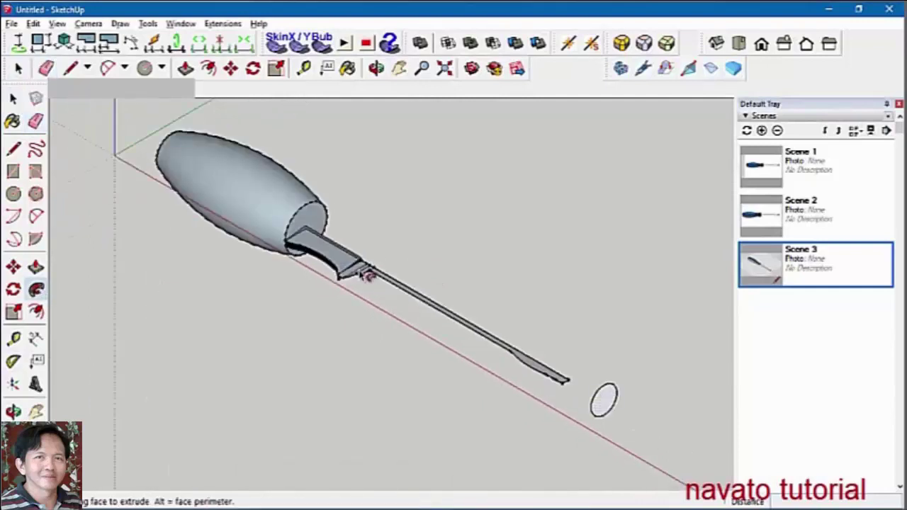
{"action": "key", "text": "ctrl+z"}
{"action": "key", "text": "space"}
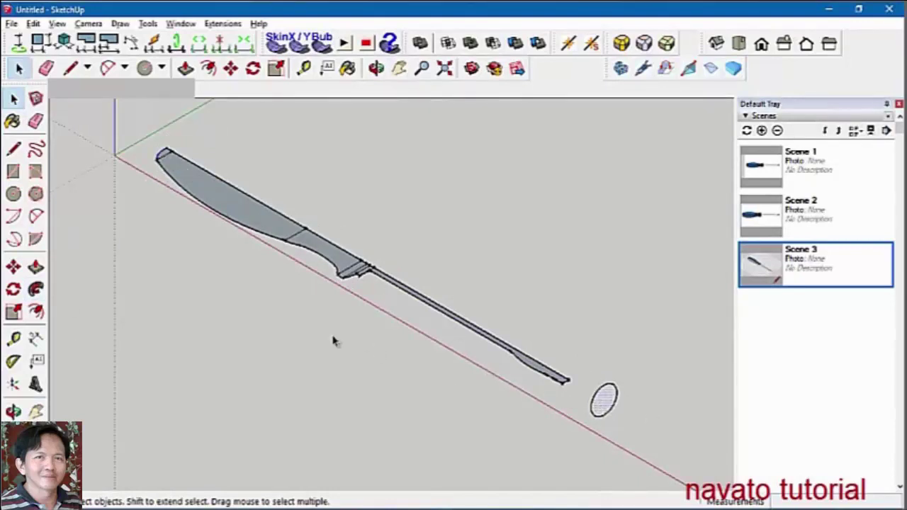
- Select the profile outline as a path and Follow Me the circle into the round shaft
{"action": "triple_click", "coordinate": [210, 196]}
{"action": "key", "text": "f"}
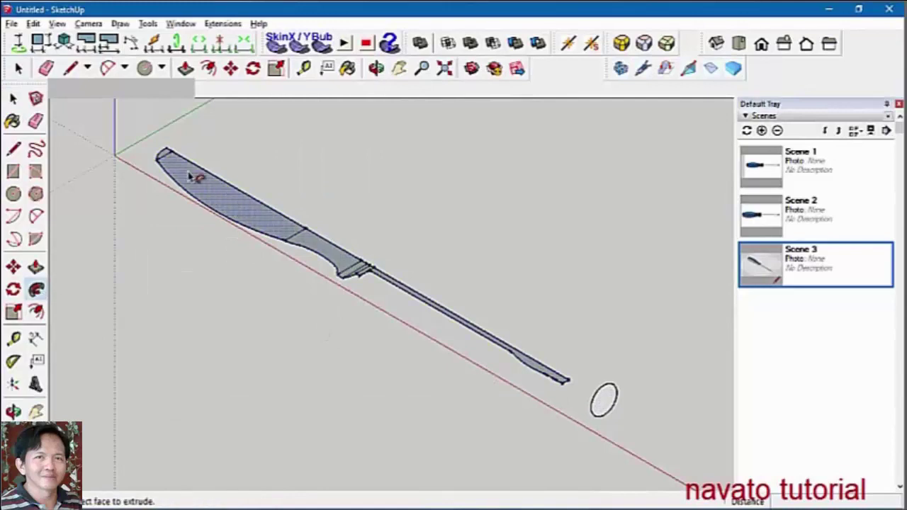
{"action": "left_click", "coordinate": [568, 414]}
{"action": "key", "text": "Return"}
{"action": "scroll", "coordinate": [583, 405], "scroll_direction": "up", "scroll_amount": 3}
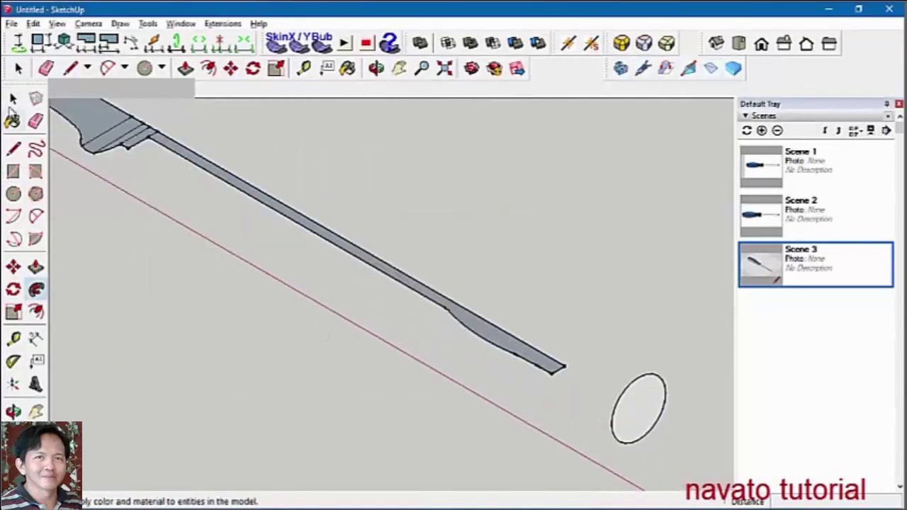
{"action": "key", "text": "space"}
{"action": "left_click", "coordinate": [639, 433]}
{"action": "left_click", "coordinate": [36, 289]}
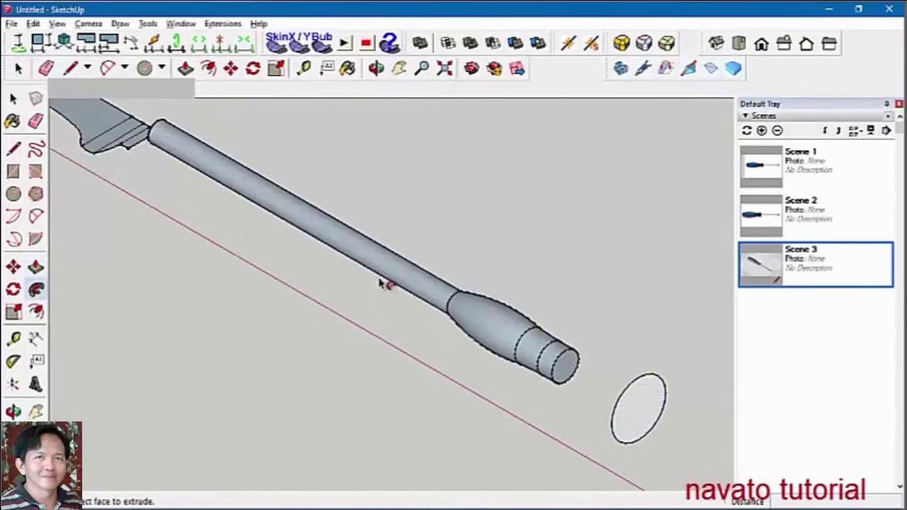
- Sweep the circle face around the collar to form a ring
{"action": "scroll", "coordinate": [333, 277], "scroll_direction": "down", "scroll_amount": 2}
{"action": "scroll", "coordinate": [233, 199], "scroll_direction": "up", "scroll_amount": 2}
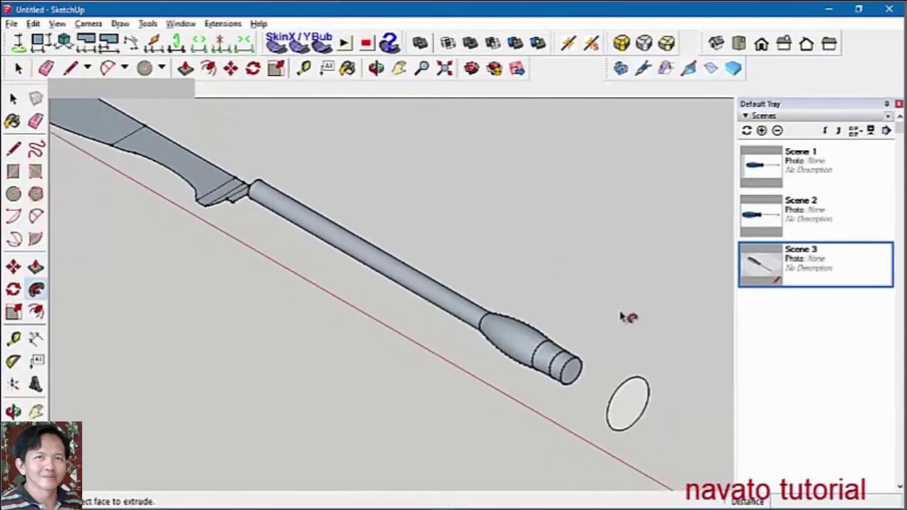
{"action": "key", "text": "space"}
{"action": "left_click", "coordinate": [627, 404]}
{"action": "left_click", "coordinate": [36, 289]}
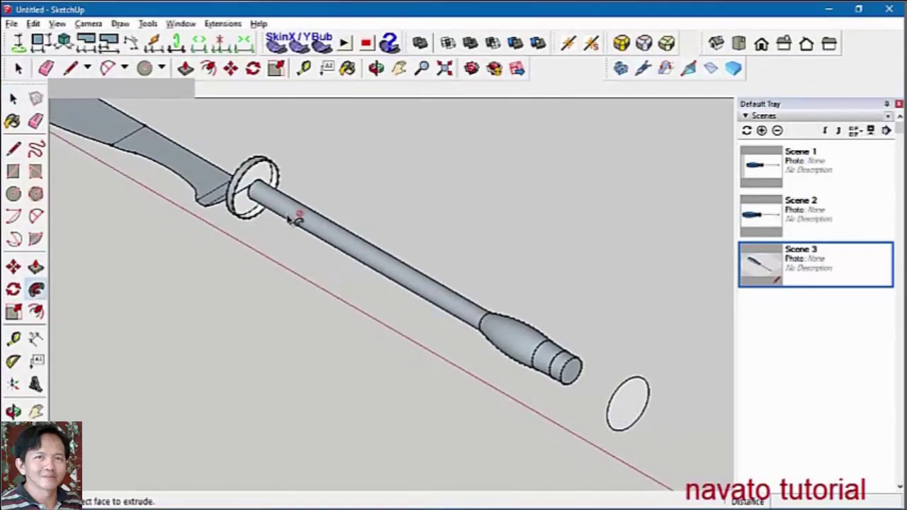
- Revolve the circle along the handle outline into the rounded, bulbous handle
{"action": "scroll", "coordinate": [269, 285], "scroll_direction": "down", "scroll_amount": 2}
{"action": "scroll", "coordinate": [112, 177], "scroll_direction": "up", "scroll_amount": 3}
{"action": "key", "text": "space"}
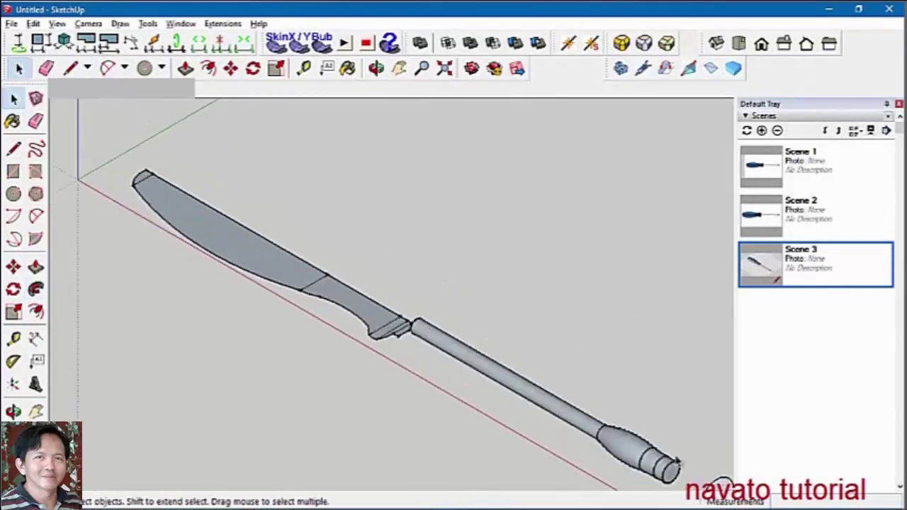
{"action": "left_click", "coordinate": [36, 289]}
{"action": "left_click", "coordinate": [37, 291]}
{"action": "key", "text": "space"}
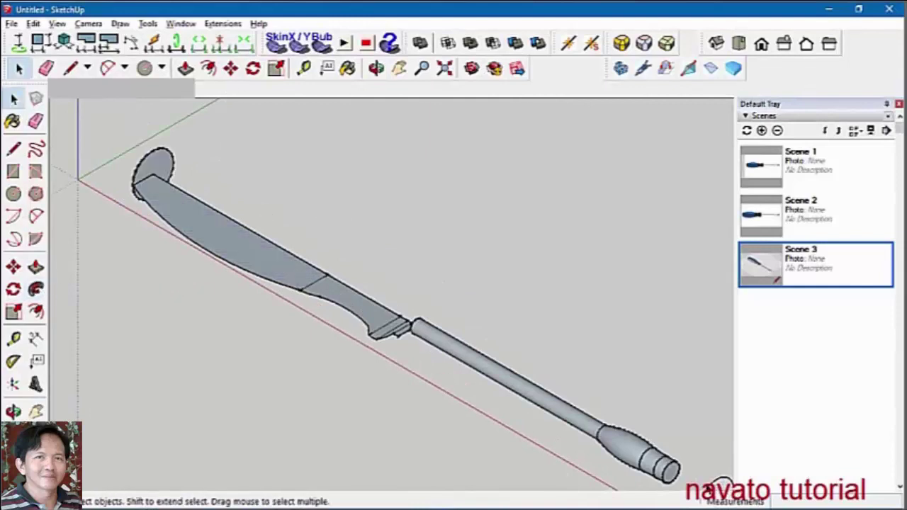
{"action": "left_click", "coordinate": [188, 218]}
{"action": "left_click", "coordinate": [36, 289]}
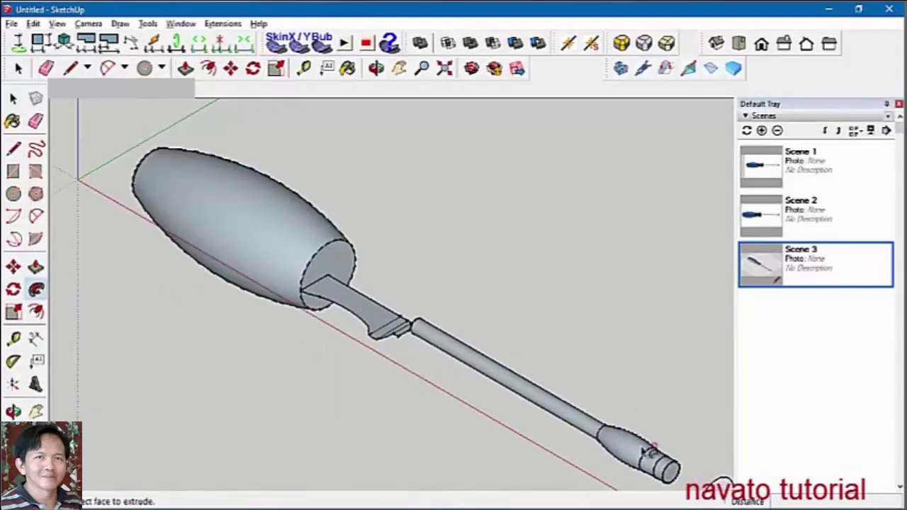
- Sweep the neck and flange profile around the shaft
{"action": "key", "text": "space"}
{"action": "left_click", "coordinate": [36, 289]}
{"action": "left_click", "coordinate": [340, 298]}
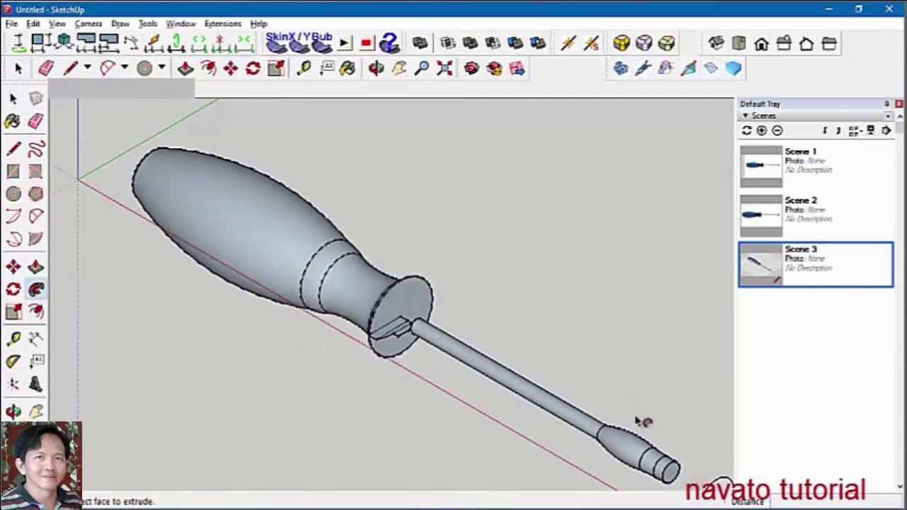
{"action": "key", "text": "s"}
{"action": "key", "text": "space"}
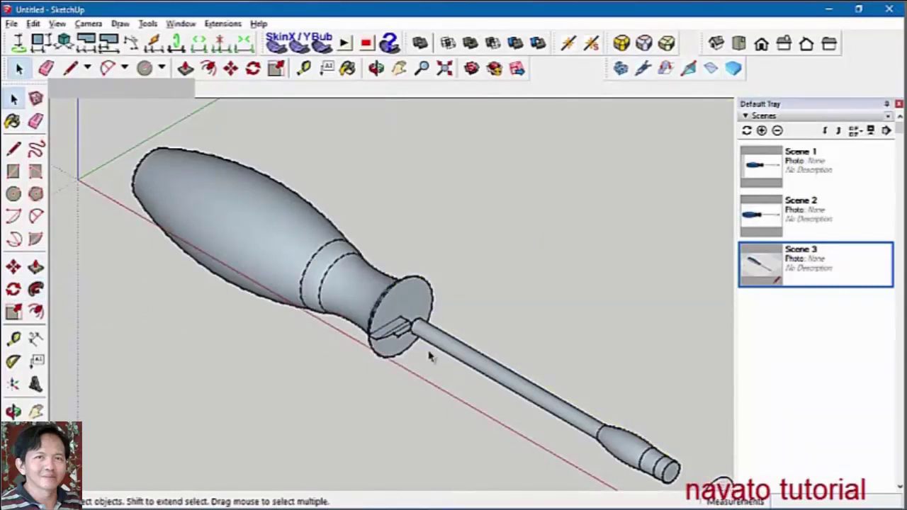
- Push/Pull the collar flange face to make it thicker
{"action": "key", "text": "p"}
{"action": "left_click_drag", "start_coordinate": [414, 315], "coordinate": [423, 315]}
{"action": "key", "text": "s"}
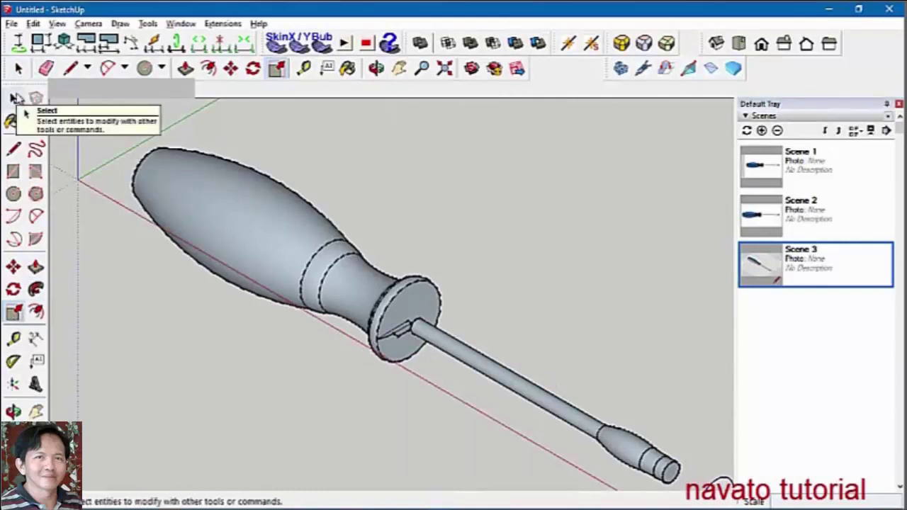
{"action": "left_click", "coordinate": [13, 98]}
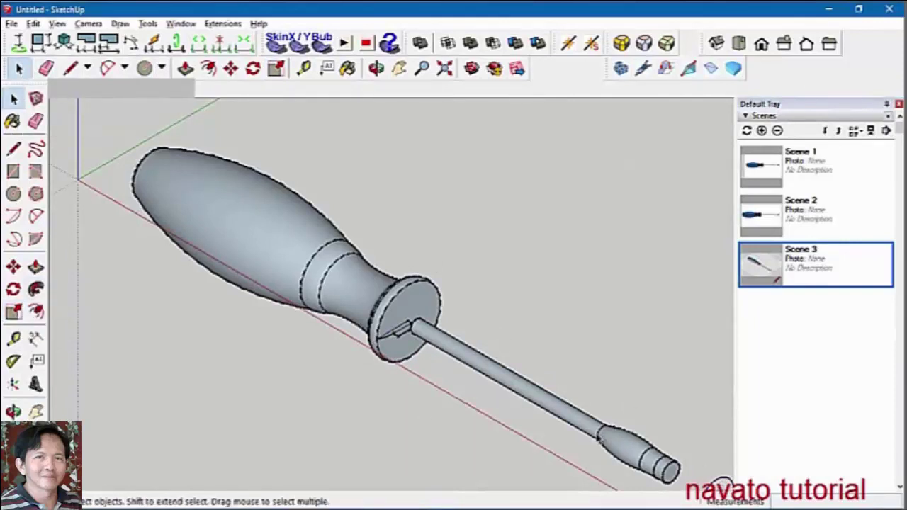
- Follow Me a ring groove into the flange face
{"action": "left_click", "coordinate": [36, 289]}
{"action": "left_click", "coordinate": [405, 335]}
{"action": "key", "text": "space"}
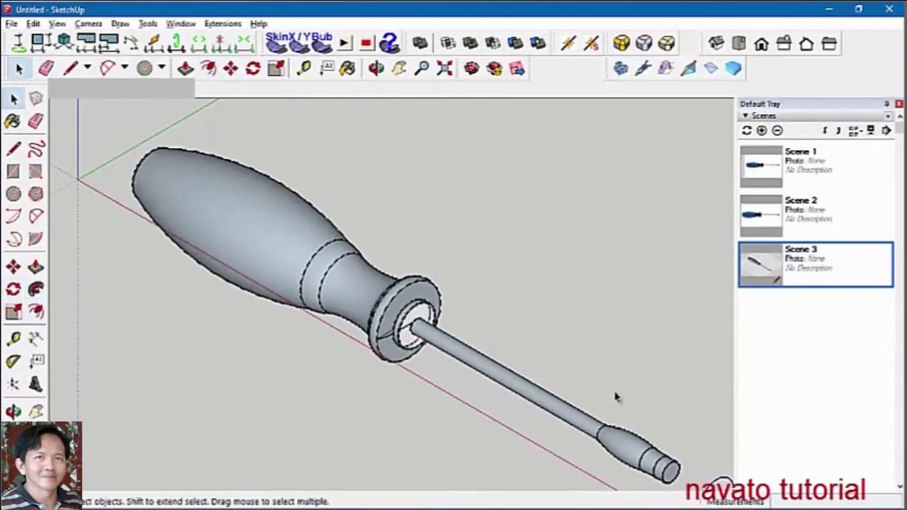
{"action": "left_click", "coordinate": [36, 289]}
{"action": "scroll", "coordinate": [383, 333], "scroll_direction": "up", "scroll_amount": 5}
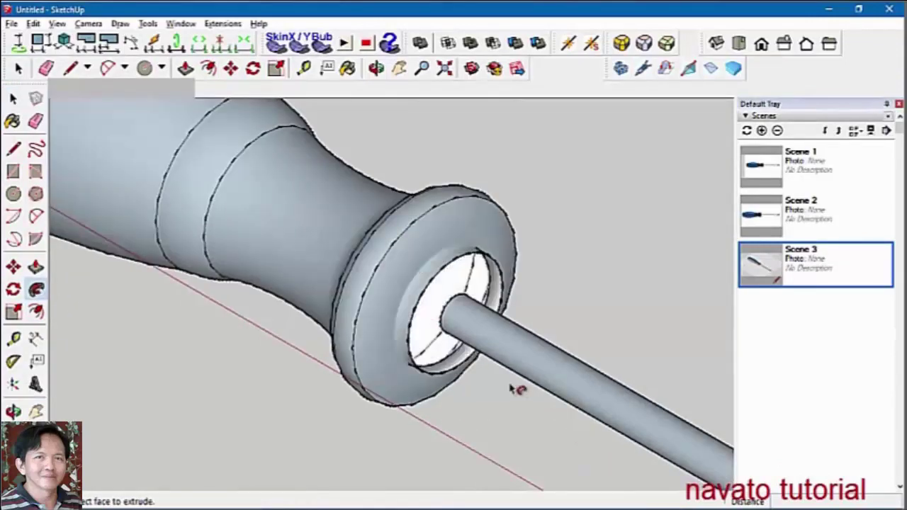
{"action": "scroll", "coordinate": [479, 366], "scroll_direction": "down", "scroll_amount": 5}
{"action": "scroll", "coordinate": [219, 218], "scroll_direction": "up", "scroll_amount": 5}
{"action": "key", "text": "space"}
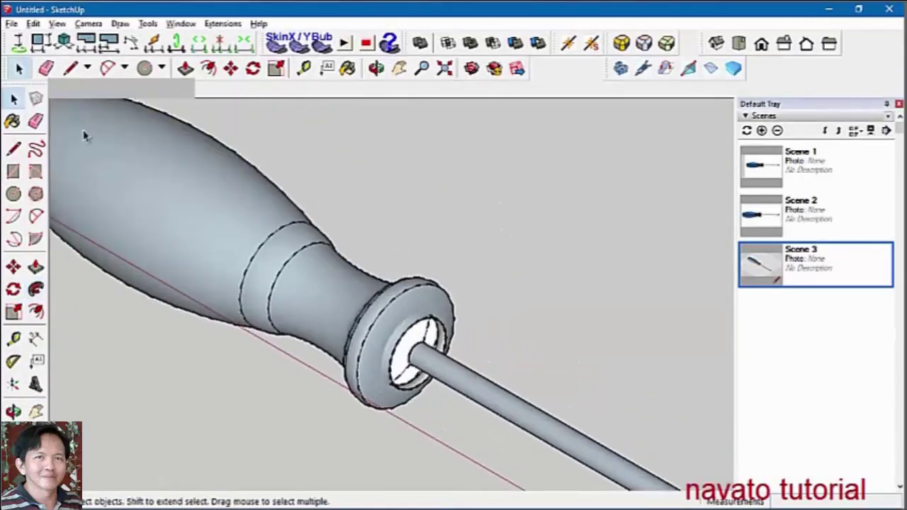
- Start a line on the model, then cancel it unfinished
{"action": "key", "text": "l"}
{"action": "scroll", "coordinate": [505, 360], "scroll_direction": "up", "scroll_amount": 2}
{"action": "left_click", "coordinate": [374, 318]}
{"action": "key", "text": "Escape"}
{"action": "scroll", "coordinate": [550, 344], "scroll_direction": "down", "scroll_amount": 5}
{"action": "scroll", "coordinate": [583, 352], "scroll_direction": "down", "scroll_amount": 3}
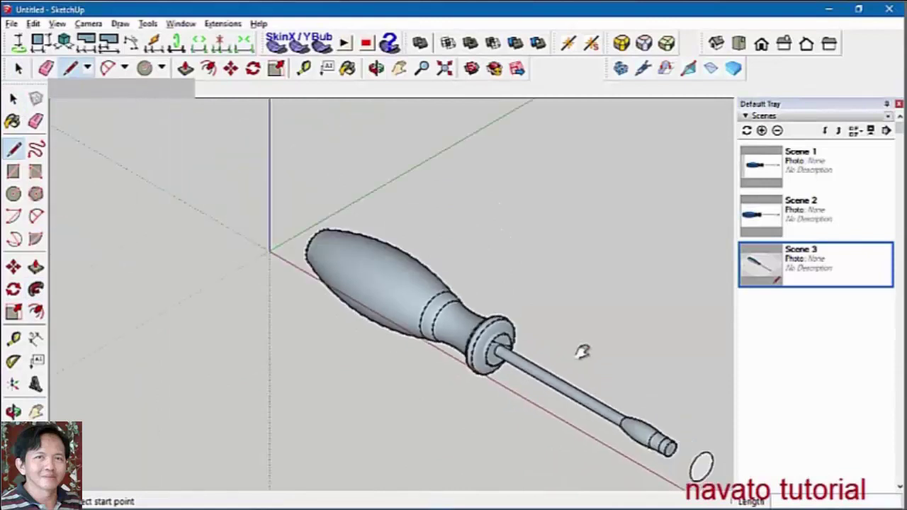
{"action": "key", "text": "space"}
{"action": "scroll", "coordinate": [583, 352], "scroll_direction": "up", "scroll_amount": 1}
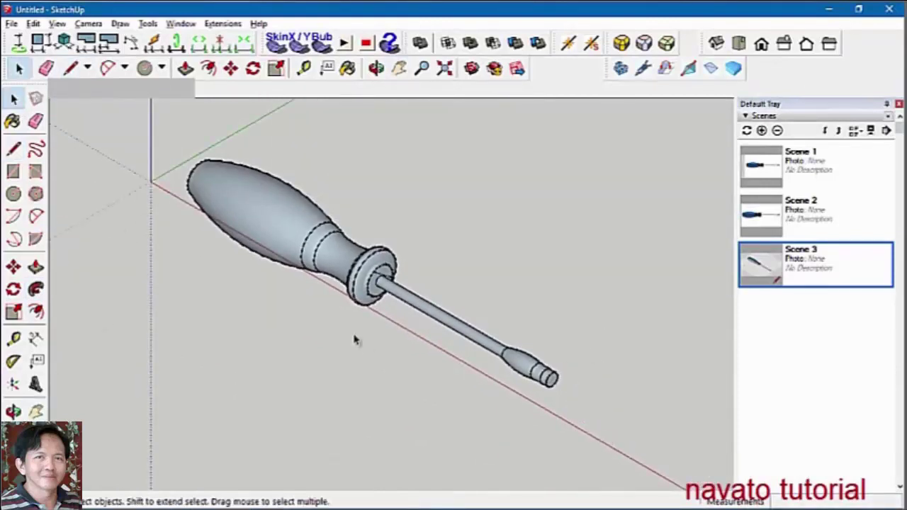
- Draw a rectangle on the ground plane just past the shaft's tip
{"action": "scroll", "coordinate": [355, 340], "scroll_direction": "down", "scroll_amount": 2}
{"action": "scroll", "coordinate": [347, 337], "scroll_direction": "up", "scroll_amount": 1}
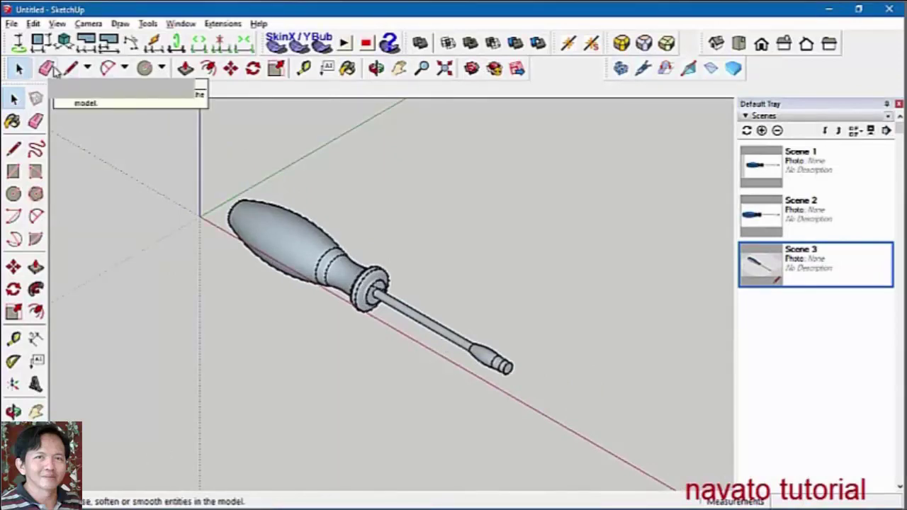
{"action": "scroll", "coordinate": [397, 313], "scroll_direction": "up", "scroll_amount": 2}
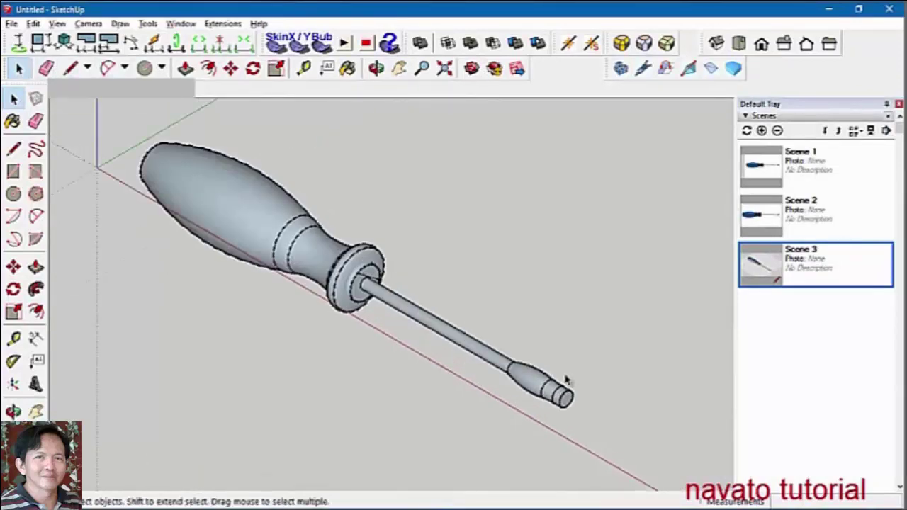
{"action": "left_click", "coordinate": [144, 67]}
{"action": "left_click", "coordinate": [536, 287]}
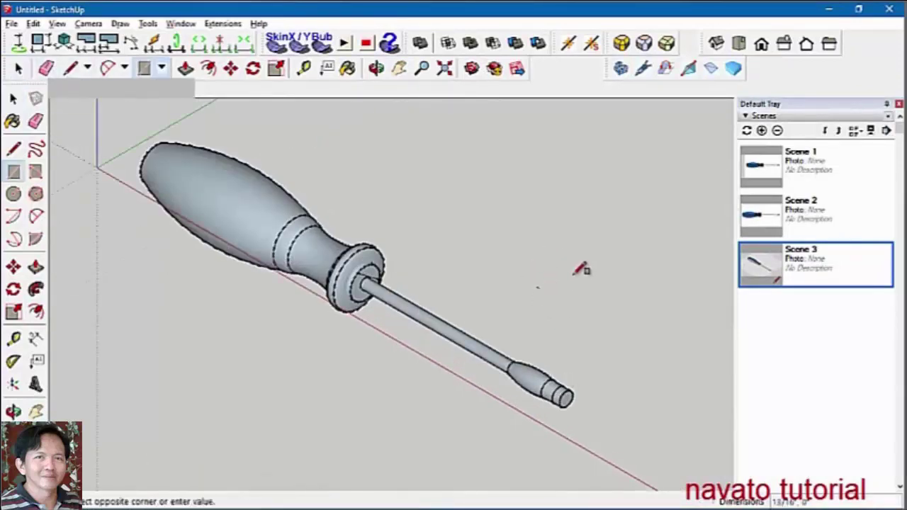
{"action": "left_click", "coordinate": [683, 310]}
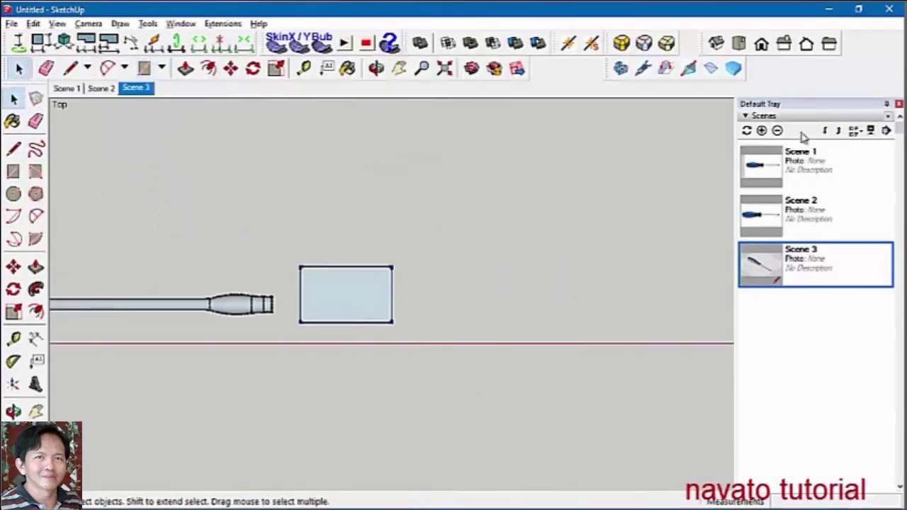
- Rotate the rectangle 10° and move it onto the end of the shaft tip
{"action": "left_click", "coordinate": [253, 68]}
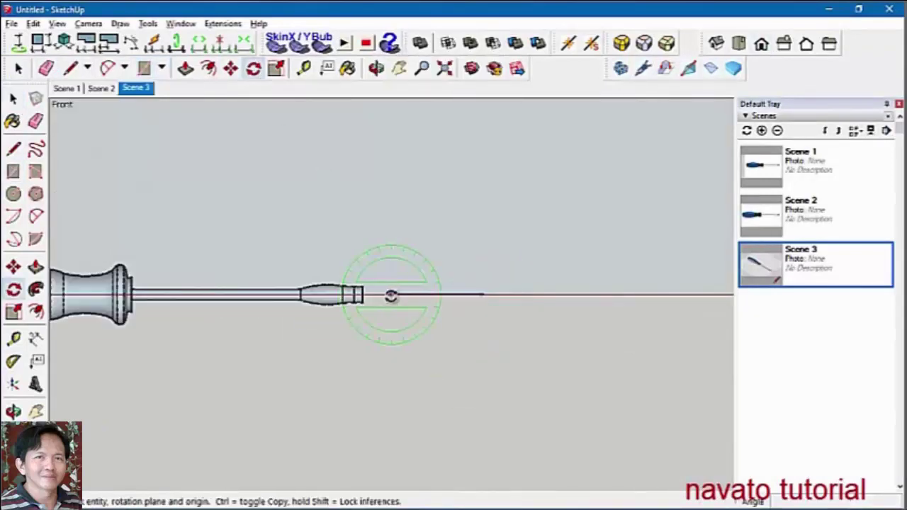
{"action": "left_click", "coordinate": [481, 293]}
{"action": "left_click", "coordinate": [386, 293]}
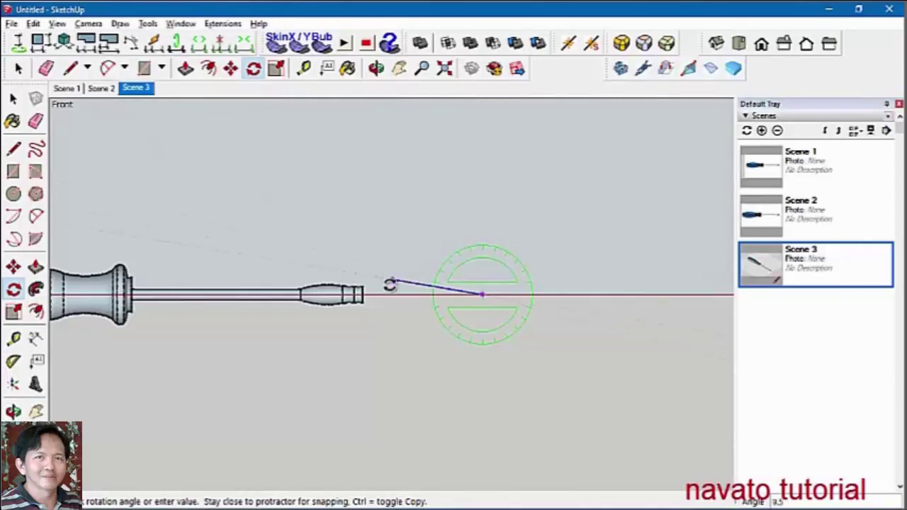
{"action": "type", "text": "10"}
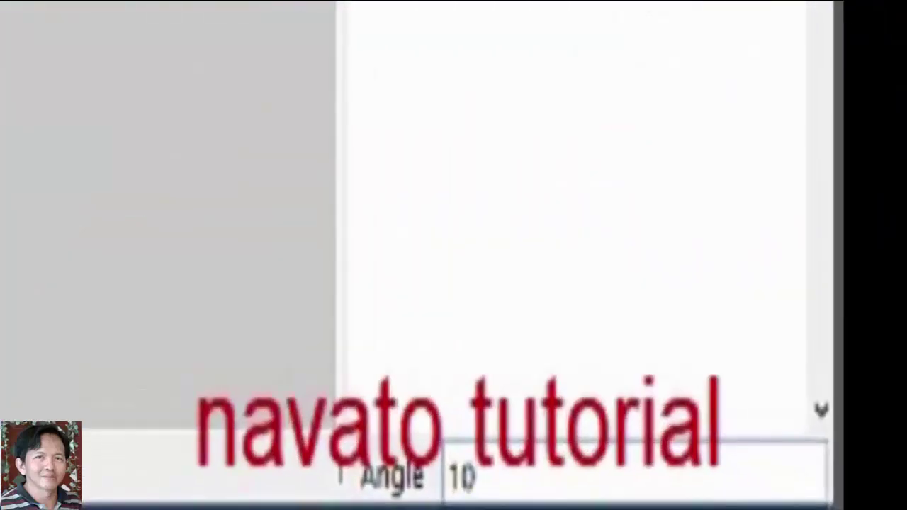
{"action": "key", "text": "Return"}
{"action": "key", "text": "space"}
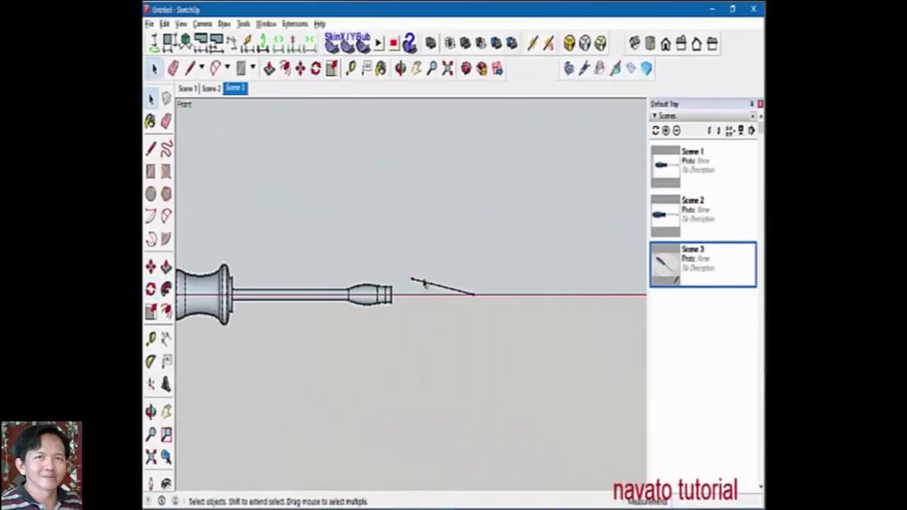
{"action": "key", "text": "m"}
{"action": "left_click", "coordinate": [442, 285]}
{"action": "left_click", "coordinate": [377, 285]}
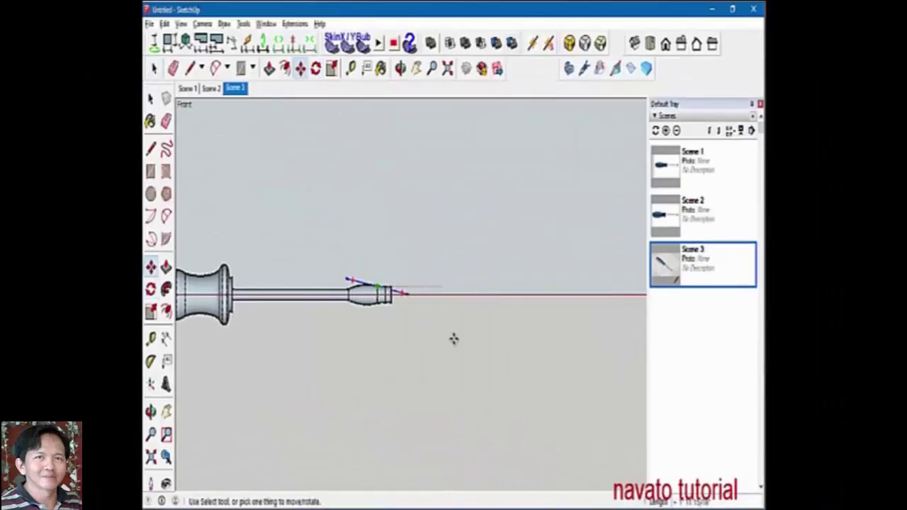
{"action": "key", "text": "space"}
- Paste a copy in place and flip it along the green axis
{"action": "left_click", "coordinate": [164, 23]}
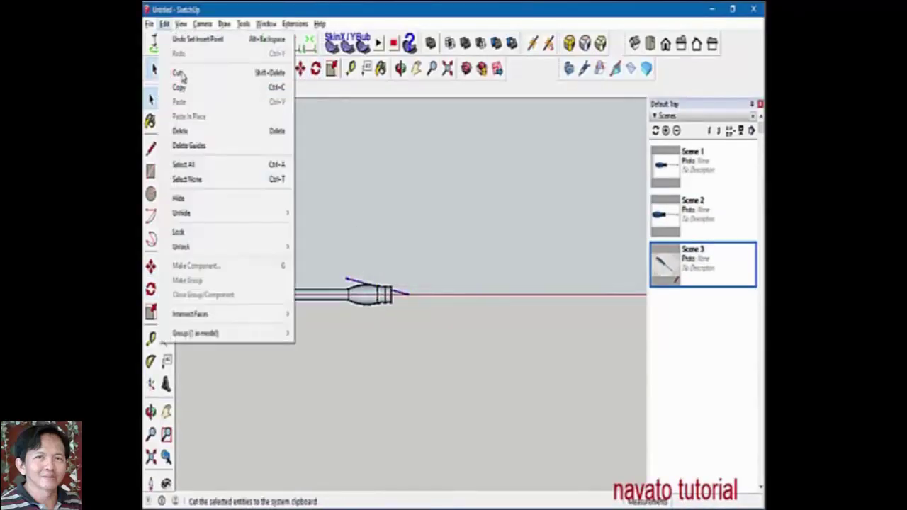
{"action": "left_click", "coordinate": [283, 116]}
{"action": "right_click", "coordinate": [402, 296]}
{"action": "left_click", "coordinate": [434, 307]}
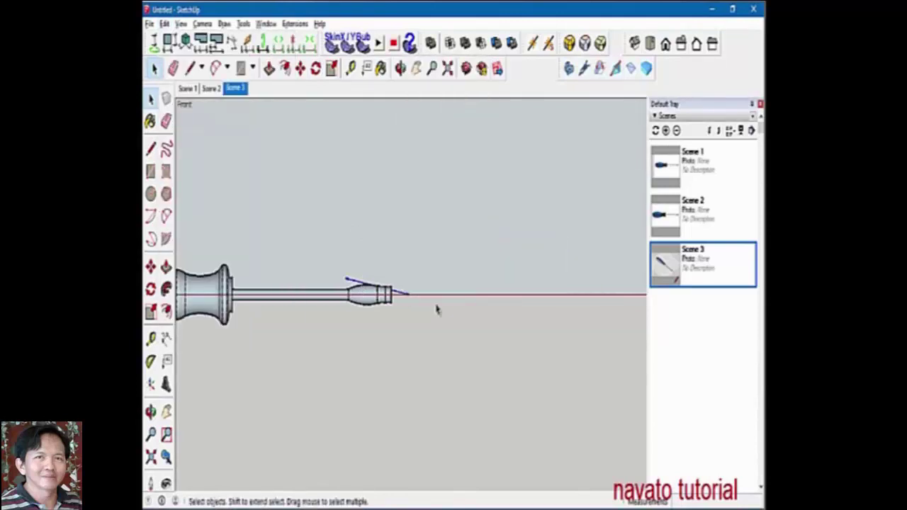
{"action": "right_click", "coordinate": [395, 296]}
{"action": "left_click", "coordinate": [510, 247]}
- From Scene 1 in Top view, move the blade block up to the upper outline
{"action": "middle_click_drag", "start_coordinate": [451, 321], "coordinate": [456, 430]}
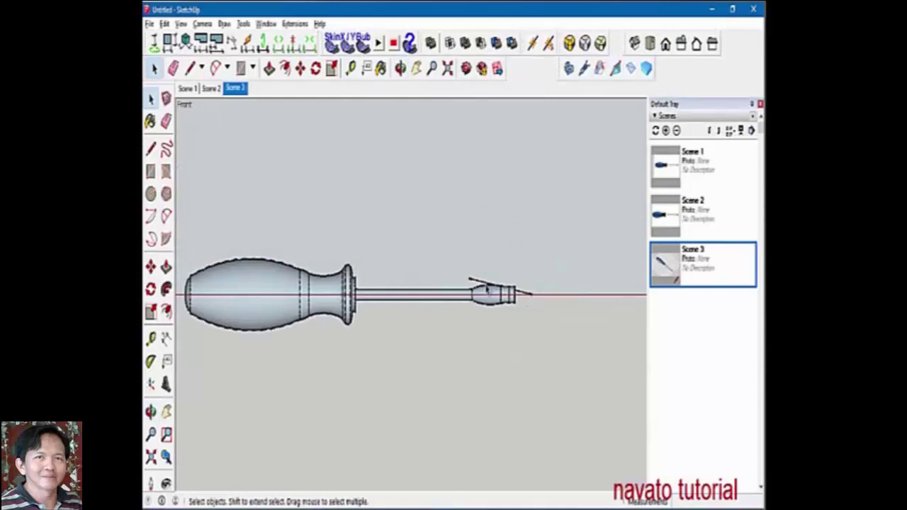
{"action": "middle_click_drag", "start_coordinate": [485, 286], "coordinate": [586, 430]}
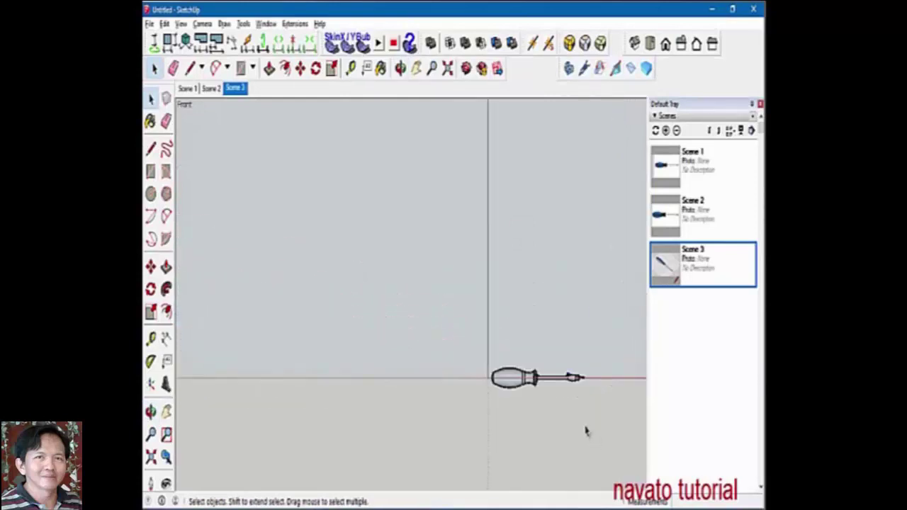
{"action": "left_click", "coordinate": [186, 90]}
{"action": "mouse_move", "coordinate": [603, 331]}
{"action": "middle_mouse_down"}
{"action": "mouse_move", "coordinate": [602, 319]}
{"action": "mouse_move", "coordinate": [574, 307]}
{"action": "middle_mouse_up"}
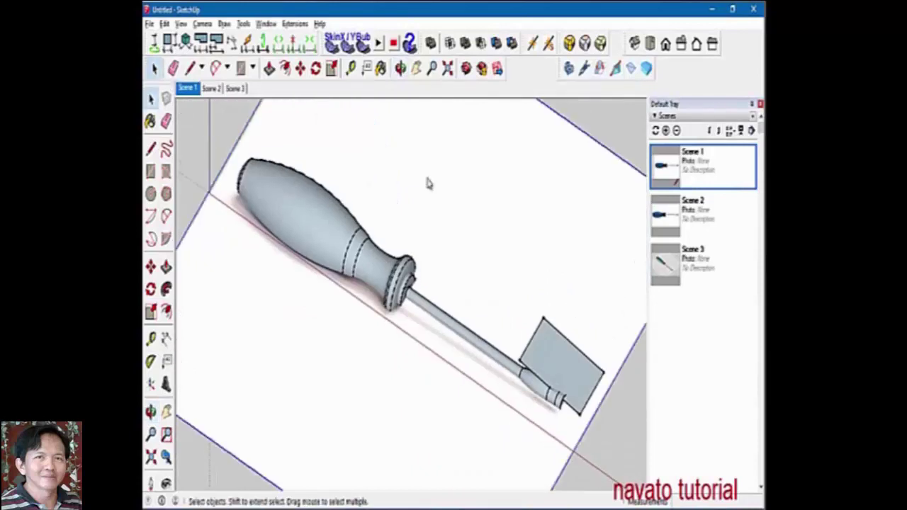
{"action": "left_click", "coordinate": [445, 211]}
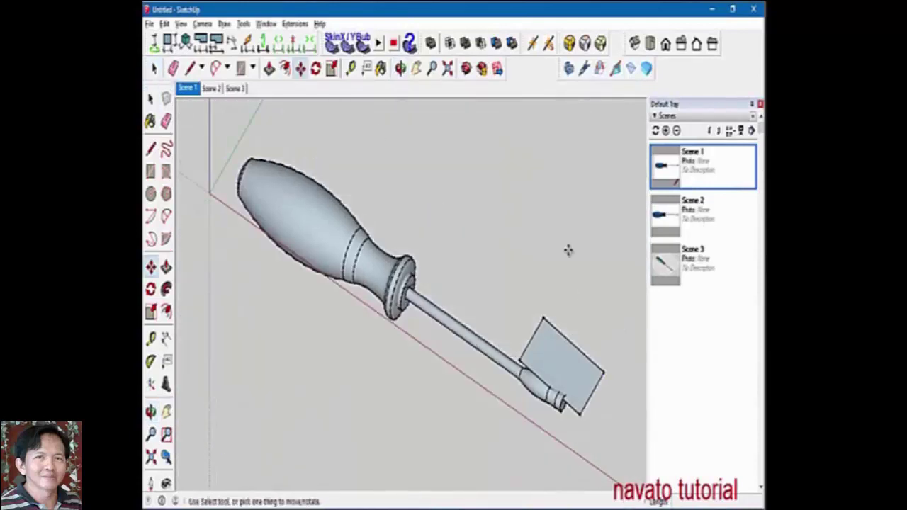
{"action": "key", "text": "F2"}
{"action": "key", "text": "m"}
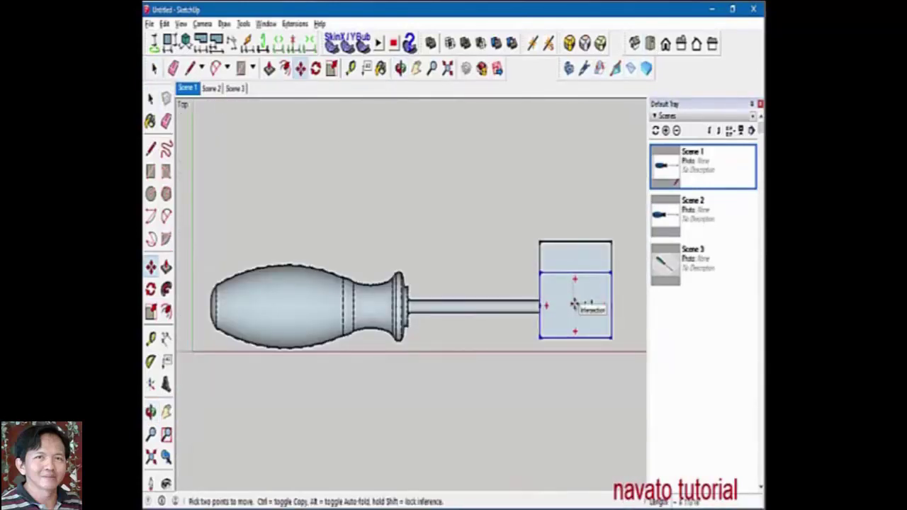
{"action": "left_click_drag", "start_coordinate": [575, 294], "coordinate": [574, 267]}
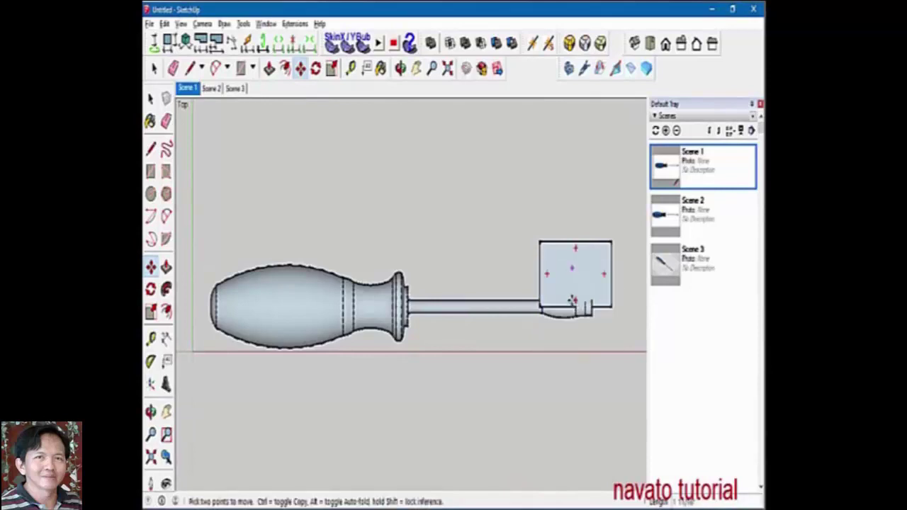
{"action": "key", "text": "space"}
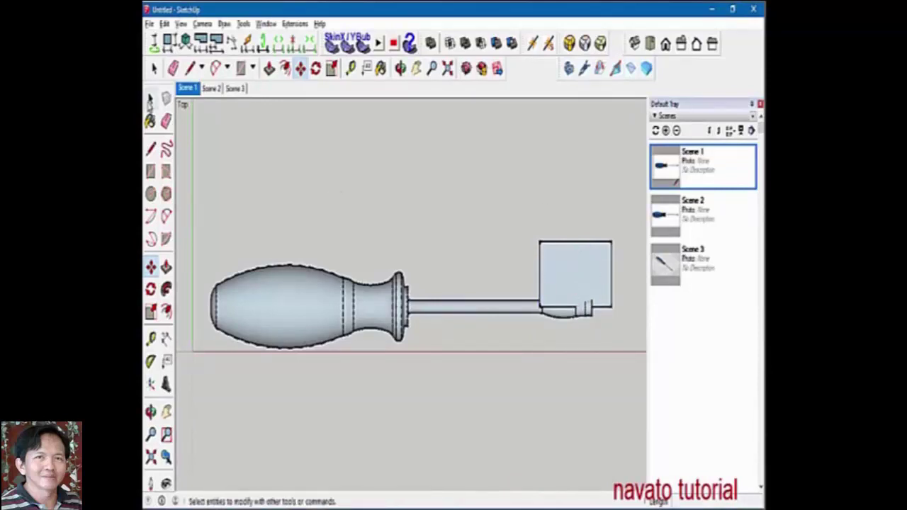
- Move the blade block back down level with the shaft, then switch to Front view
{"action": "left_click", "coordinate": [300, 68]}
{"action": "left_click_drag", "start_coordinate": [575, 270], "coordinate": [578, 306]}
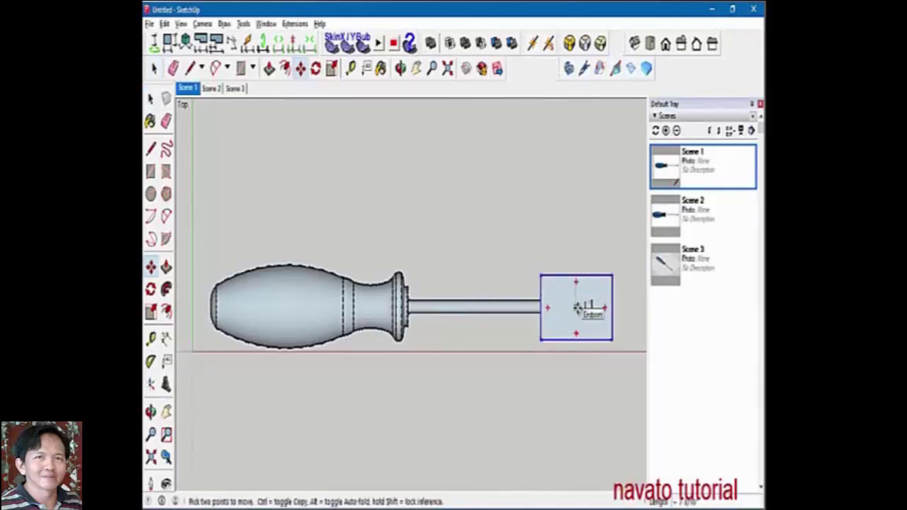
{"action": "left_click", "coordinate": [578, 306]}
{"action": "left_click", "coordinate": [665, 43]}
{"action": "key", "text": "space"}
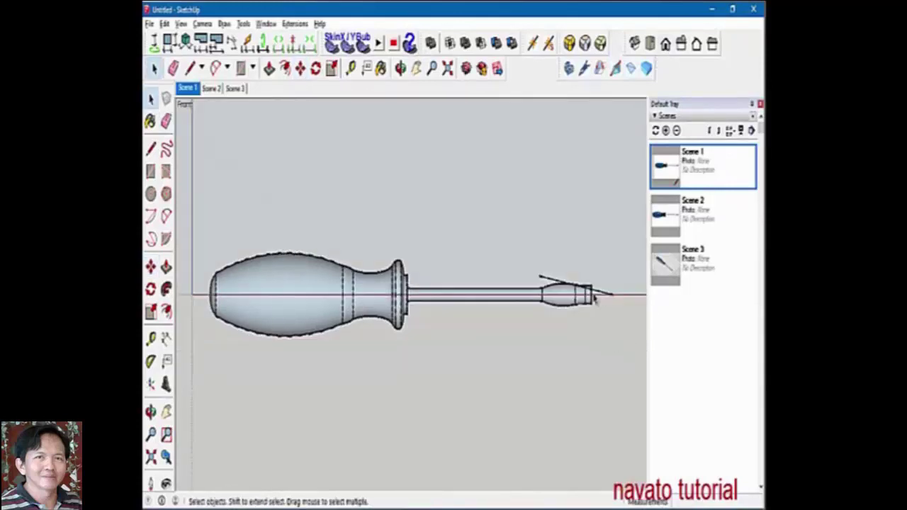
- Copy the blade plane, rotate it about a pivot at the tip, and check it in Iso view
{"action": "key", "text": "ctrl+c"}
{"action": "right_click", "coordinate": [559, 284]}
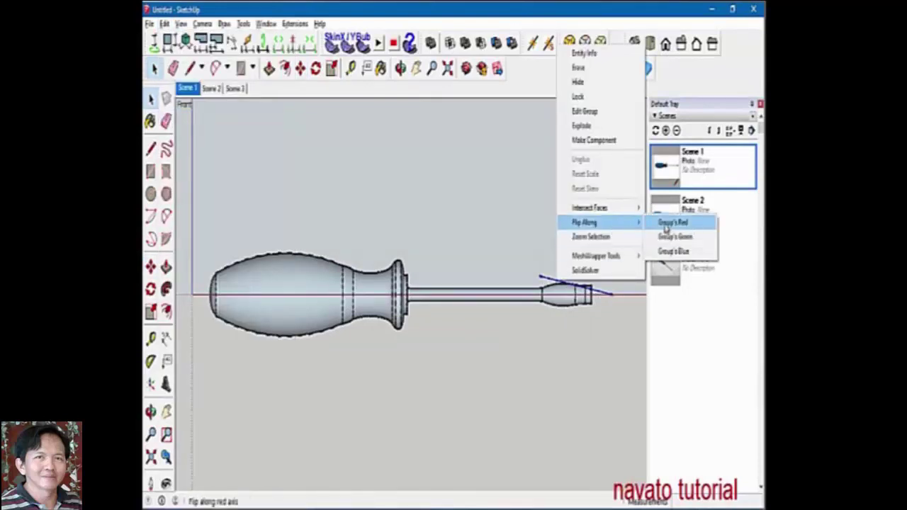
{"action": "left_click", "coordinate": [668, 225]}
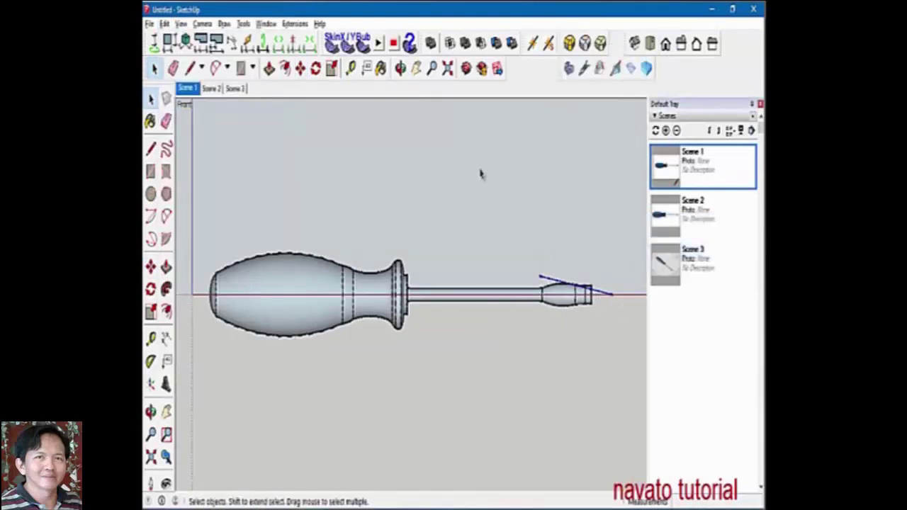
{"action": "left_click", "coordinate": [315, 68]}
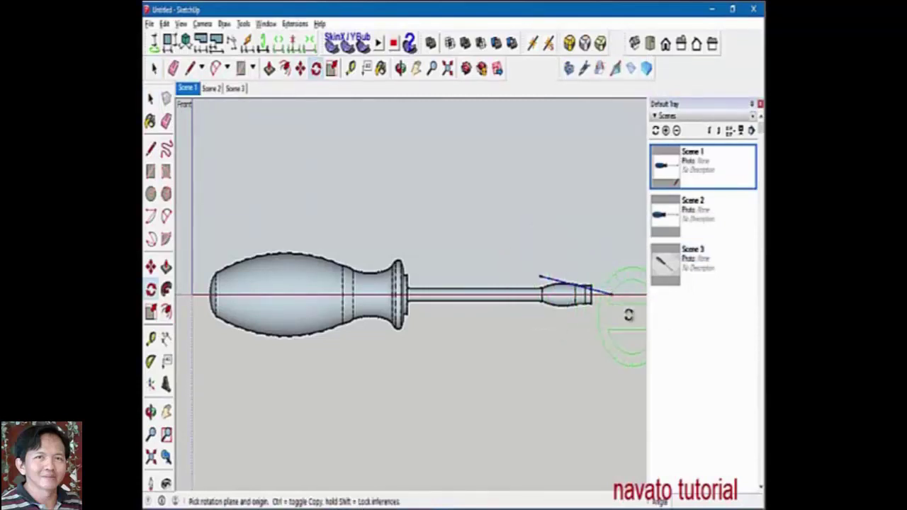
{"action": "left_click", "coordinate": [611, 293]}
{"action": "left_click", "coordinate": [542, 276]}
{"action": "scroll", "coordinate": [549, 315], "scroll_direction": "up", "scroll_amount": 3}
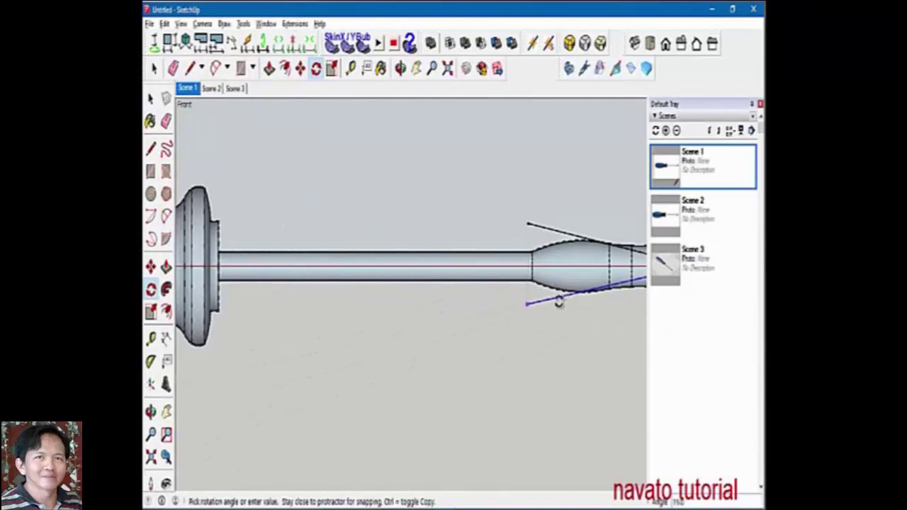
{"action": "scroll", "coordinate": [581, 297], "scroll_direction": "up", "scroll_amount": 2}
{"action": "left_click", "coordinate": [612, 326]}
{"action": "scroll", "coordinate": [613, 344], "scroll_direction": "down", "scroll_amount": 5}
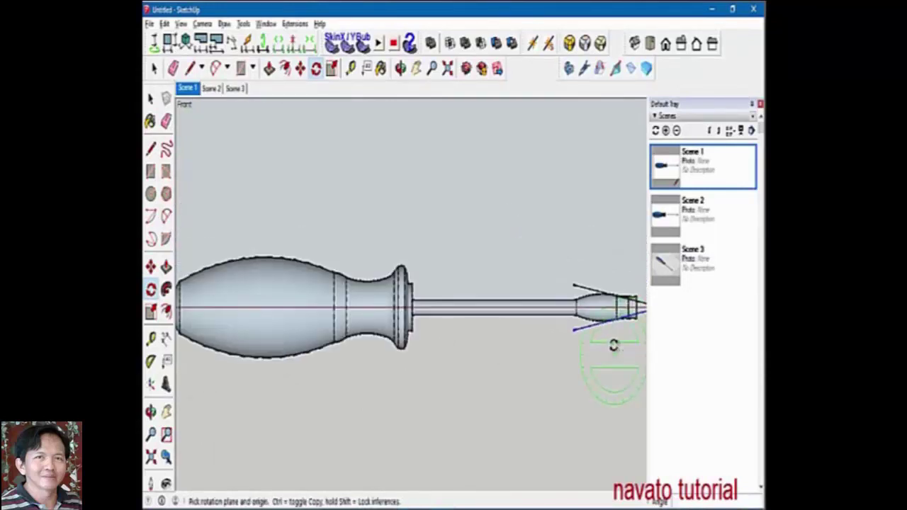
{"action": "left_click", "coordinate": [634, 43]}
{"action": "key", "text": "space"}
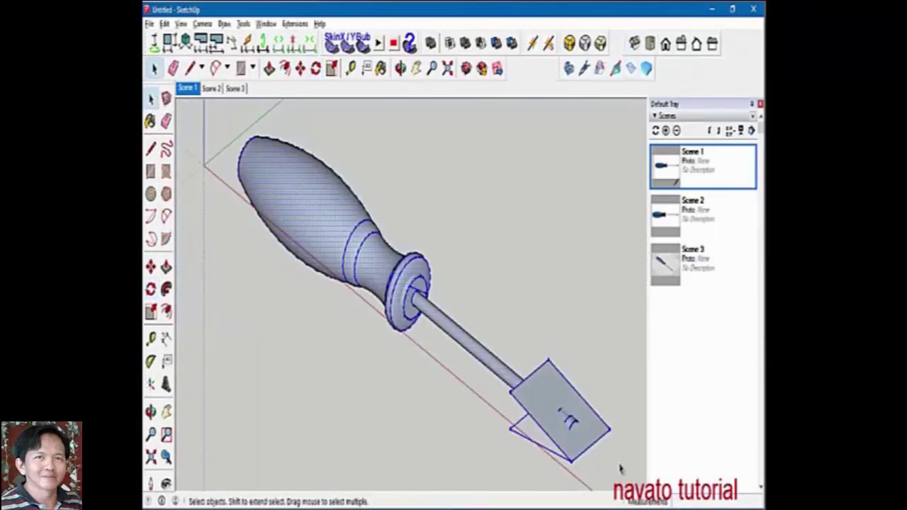
- Intersect only the blade plane with the model, then undo to restore the blade face
{"action": "left_click", "coordinate": [591, 429]}
{"action": "right_click", "coordinate": [591, 429]}
{"action": "right_click", "coordinate": [538, 432]}
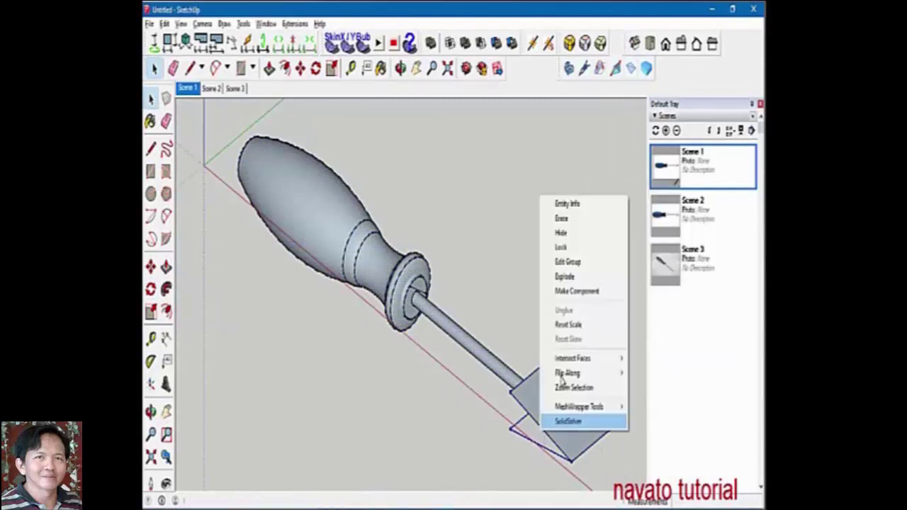
{"action": "left_click", "coordinate": [585, 365]}
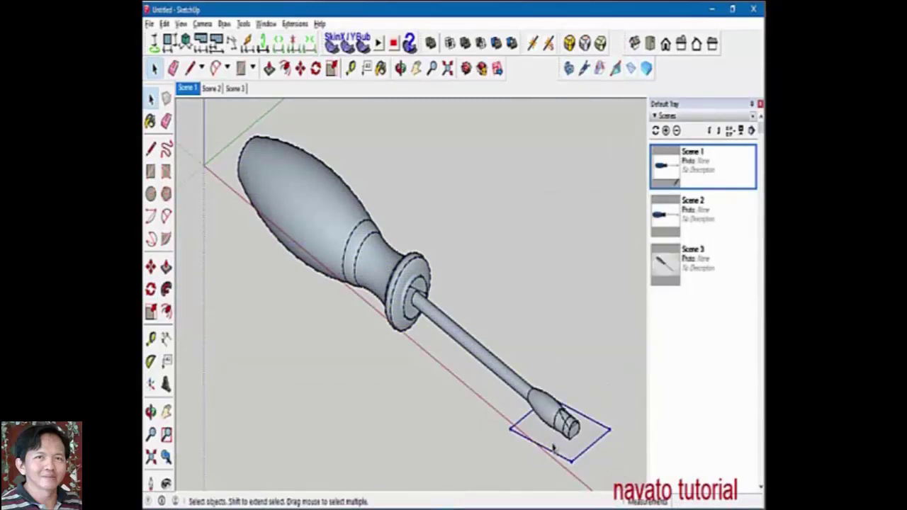
{"action": "scroll", "coordinate": [553, 446], "scroll_direction": "up", "scroll_amount": 3}
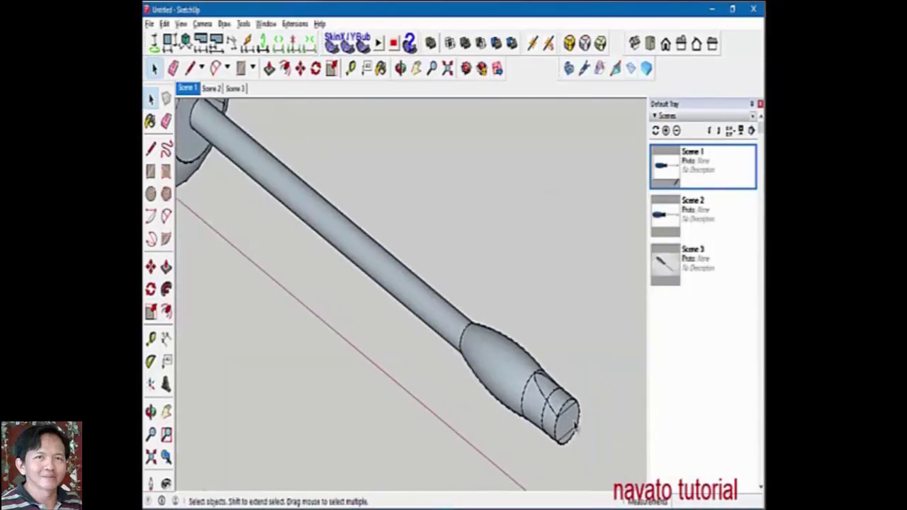
{"action": "key", "text": "ctrl+z"}
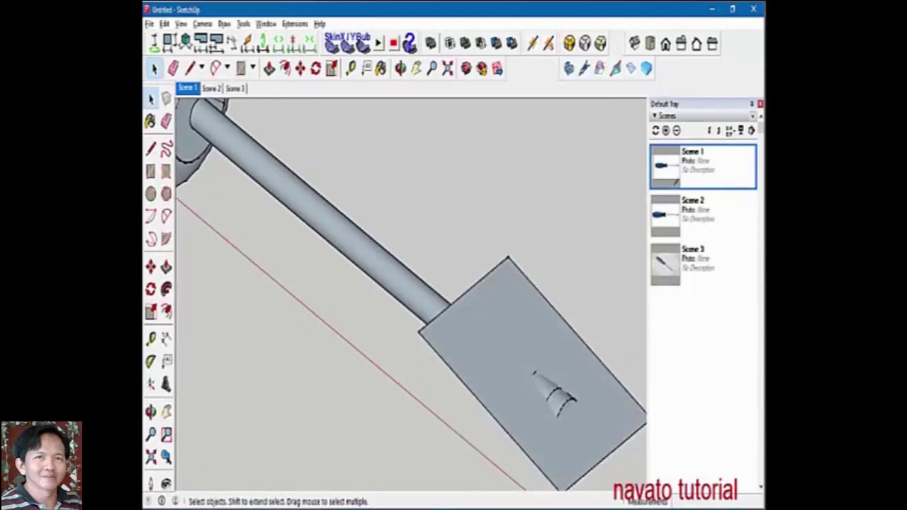
- Copy the slanted line just below itself and rotate the copy downward to mirror the bevel
{"action": "middle_click_drag", "start_coordinate": [606, 311], "coordinate": [470, 381], "text": "shift"}
{"action": "key", "text": "m"}
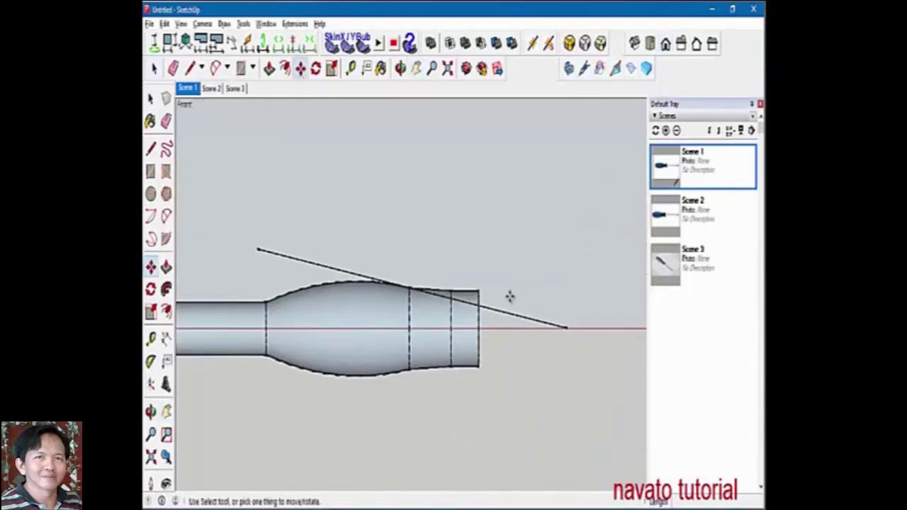
{"action": "left_click", "coordinate": [496, 309]}
{"action": "key", "text": "ctrl"}
{"action": "left_click", "coordinate": [496, 325]}
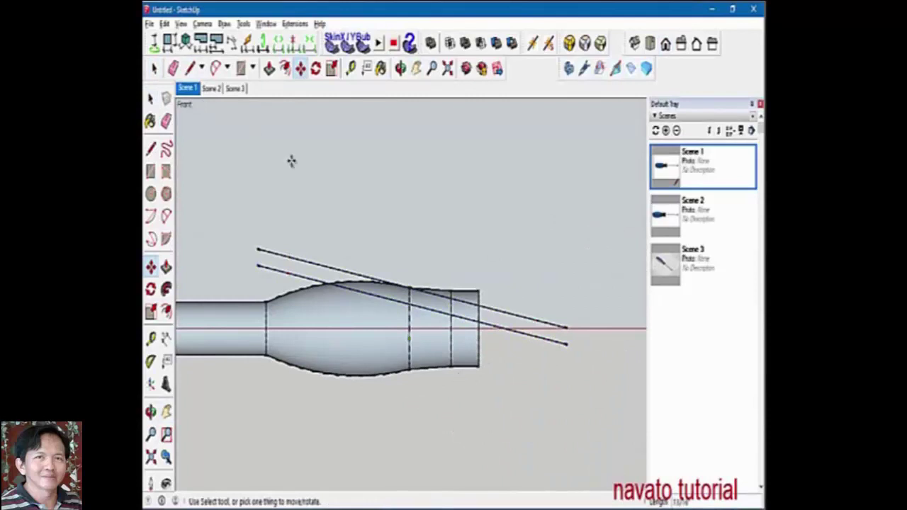
{"action": "key", "text": "space"}
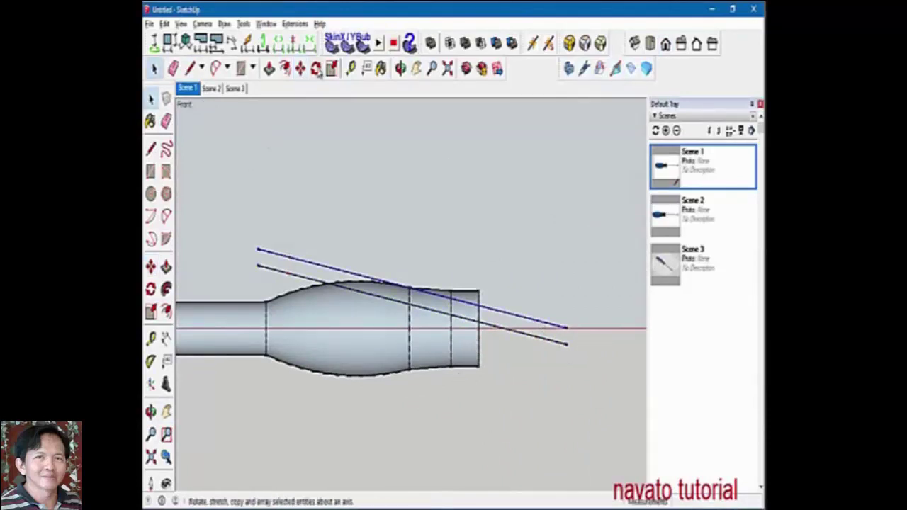
{"action": "left_click", "coordinate": [317, 71]}
{"action": "left_click", "coordinate": [567, 327]}
{"action": "left_click", "coordinate": [258, 249]}
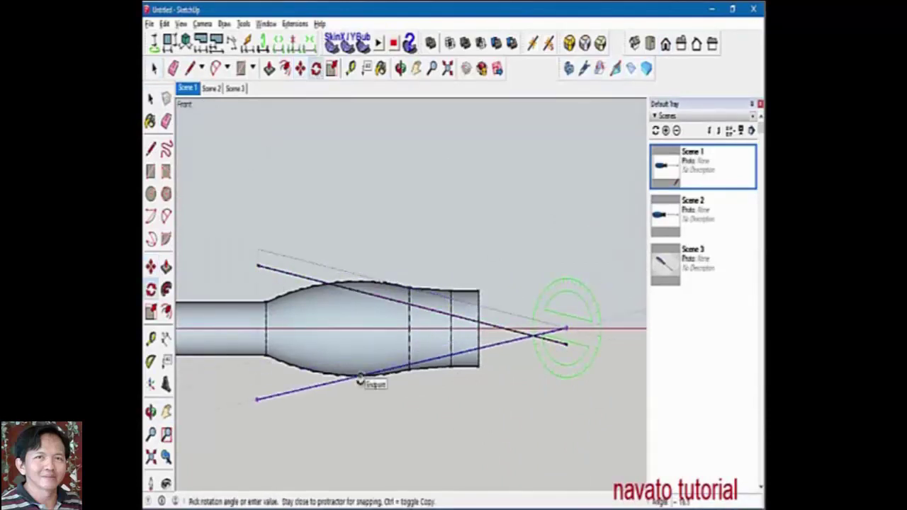
{"action": "left_click", "coordinate": [359, 371]}
- Use the Tape Measure from the tip's bulge to place a guide on the tip
{"action": "left_click", "coordinate": [351, 68]}
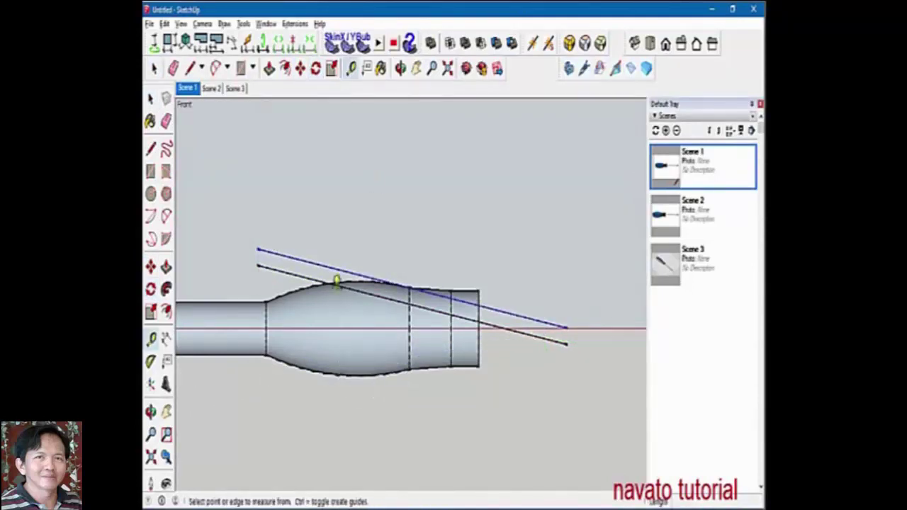
{"action": "left_click", "coordinate": [336, 279]}
{"action": "left_click", "coordinate": [327, 208]}
{"action": "scroll", "coordinate": [345, 246], "scroll_direction": "down", "scroll_amount": 5}
{"action": "scroll", "coordinate": [263, 192], "scroll_direction": "down", "scroll_amount": 2}
{"action": "scroll", "coordinate": [289, 348], "scroll_direction": "up", "scroll_amount": 3}
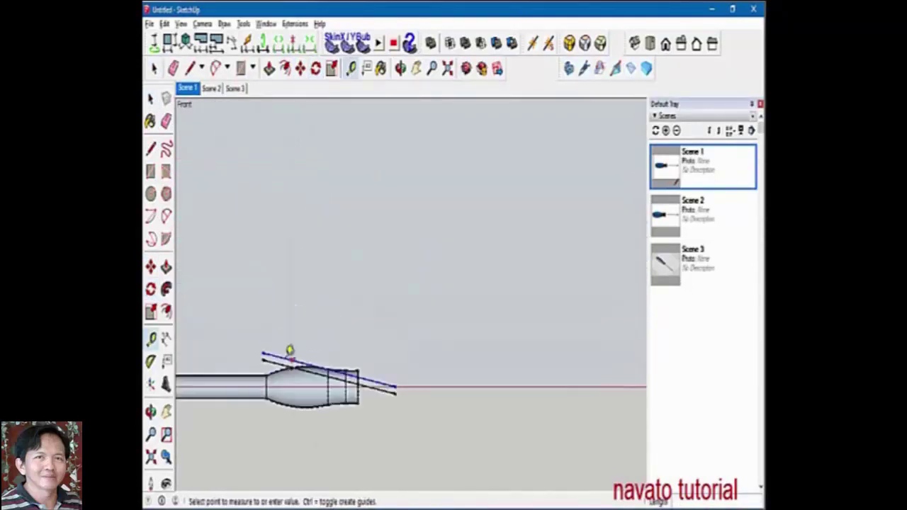
{"action": "scroll", "coordinate": [308, 290], "scroll_direction": "up", "scroll_amount": 3}
{"action": "scroll", "coordinate": [306, 285], "scroll_direction": "up", "scroll_amount": 2}
{"action": "left_click", "coordinate": [306, 285]}
{"action": "scroll", "coordinate": [386, 362], "scroll_direction": "down", "scroll_amount": 2}
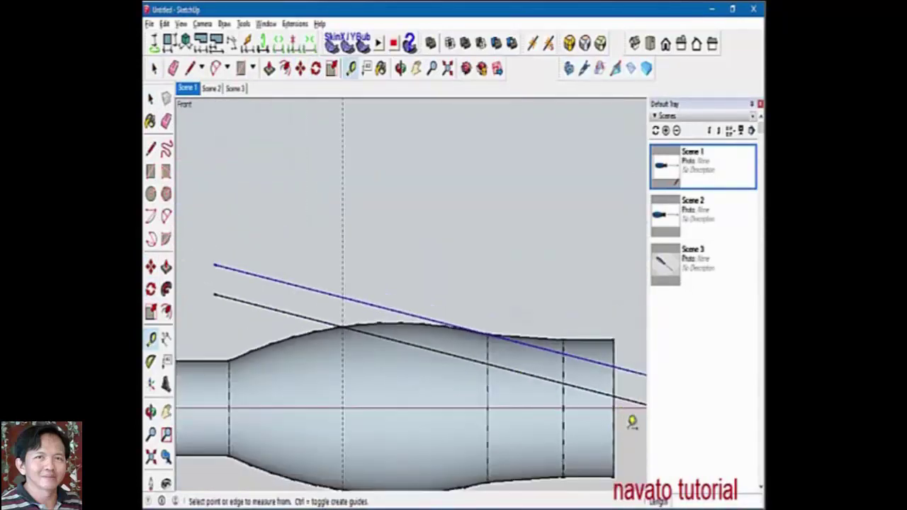
- Pull a dotted guide up from the red axis near the handle's right end
{"action": "left_click", "coordinate": [597, 406]}
{"action": "scroll", "coordinate": [617, 389], "scroll_direction": "up", "scroll_amount": 2}
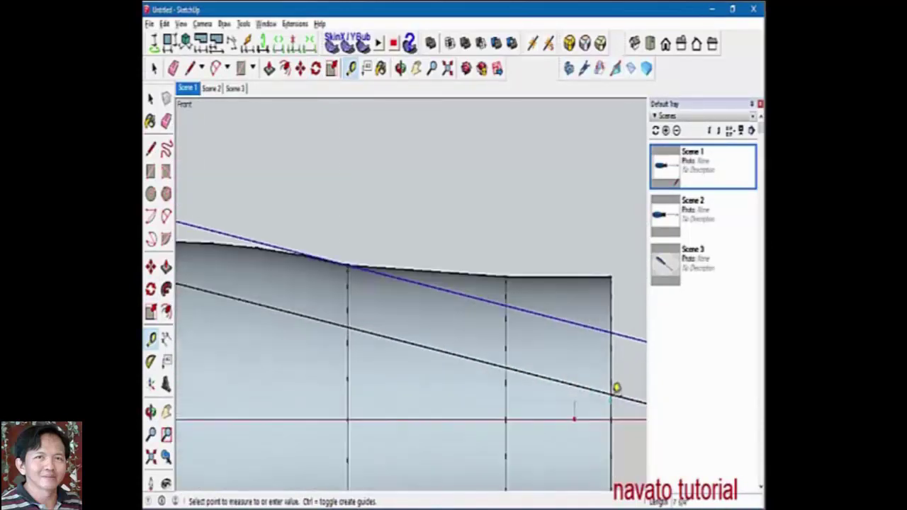
{"action": "left_click", "coordinate": [617, 384]}
{"action": "scroll", "coordinate": [617, 383], "scroll_direction": "up", "scroll_amount": 1}
{"action": "scroll", "coordinate": [609, 414], "scroll_direction": "down", "scroll_amount": 2}
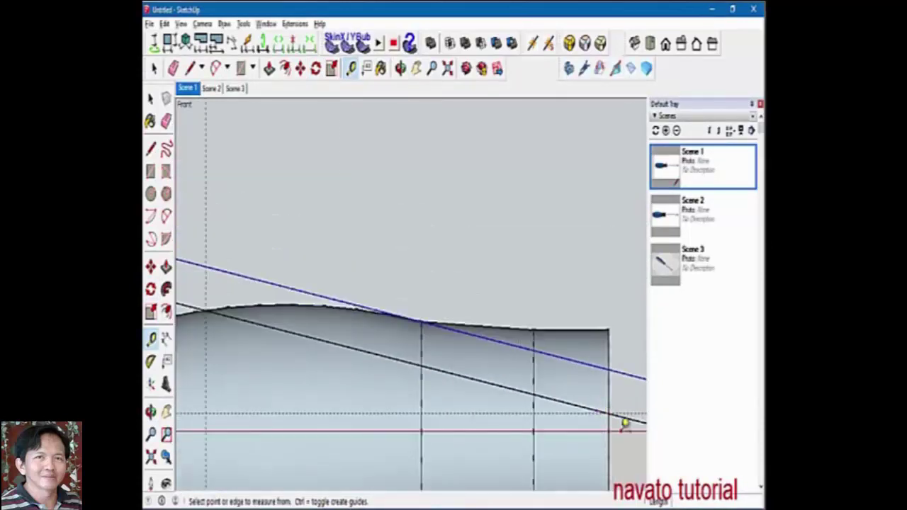
{"action": "scroll", "coordinate": [623, 423], "scroll_direction": "down", "scroll_amount": 2}
{"action": "scroll", "coordinate": [618, 424], "scroll_direction": "up", "scroll_amount": 2}
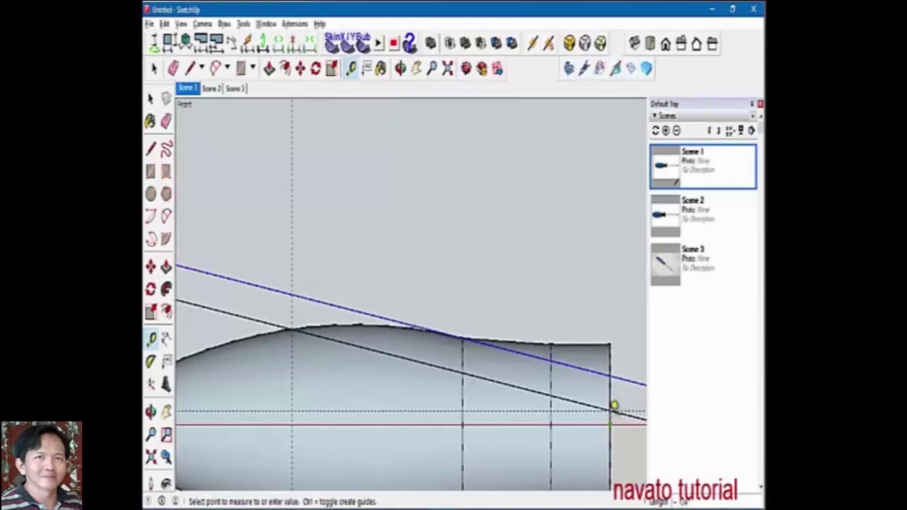
{"action": "scroll", "coordinate": [614, 404], "scroll_direction": "up", "scroll_amount": 1}
{"action": "scroll", "coordinate": [620, 404], "scroll_direction": "up", "scroll_amount": 1}
- Set the model's length format to Decimal and choose its length unit and precision
{"action": "left_click", "coordinate": [266, 24]}
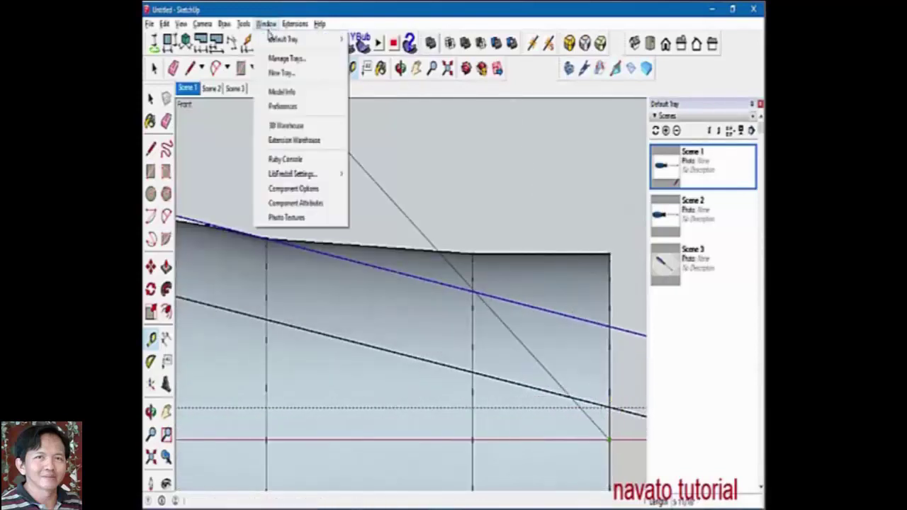
{"action": "left_click", "coordinate": [281, 91]}
{"action": "left_click", "coordinate": [235, 136]}
{"action": "left_click", "coordinate": [309, 70]}
{"action": "left_click", "coordinate": [298, 88]}
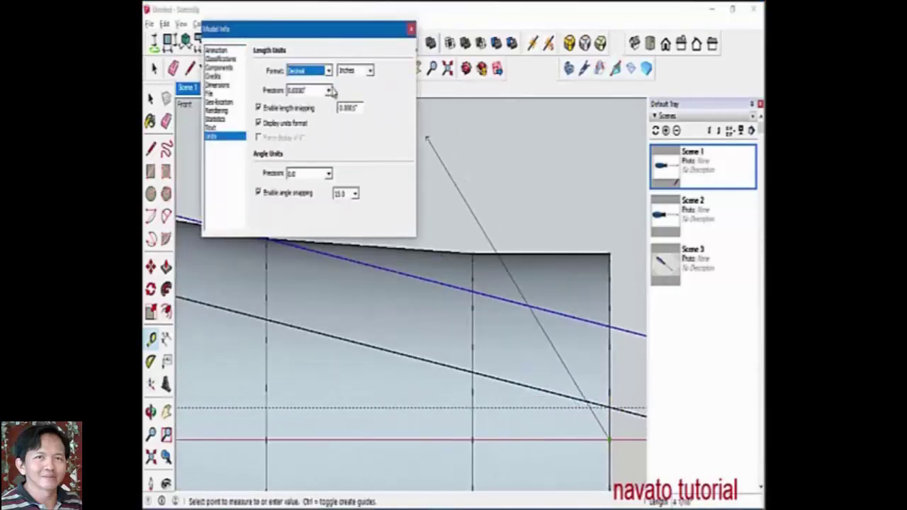
{"action": "left_click", "coordinate": [354, 71]}
{"action": "left_click", "coordinate": [347, 113]}
{"action": "left_click", "coordinate": [309, 90]}
- Flip the slanted line group along the red axis
{"action": "scroll", "coordinate": [551, 364], "scroll_direction": "up", "scroll_amount": 1}
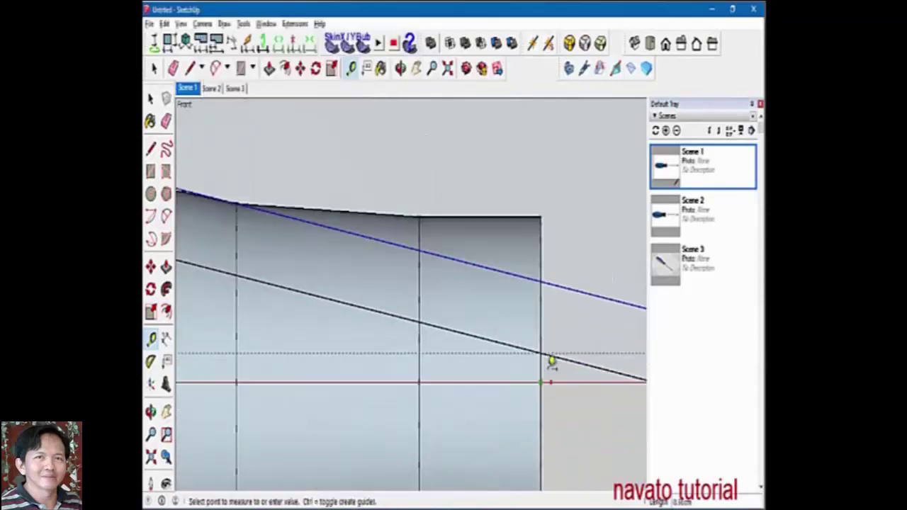
{"action": "scroll", "coordinate": [538, 347], "scroll_direction": "up", "scroll_amount": 1}
{"action": "scroll", "coordinate": [549, 391], "scroll_direction": "down", "scroll_amount": 1}
{"action": "scroll", "coordinate": [560, 404], "scroll_direction": "down", "scroll_amount": 2}
{"action": "scroll", "coordinate": [571, 421], "scroll_direction": "down", "scroll_amount": 2}
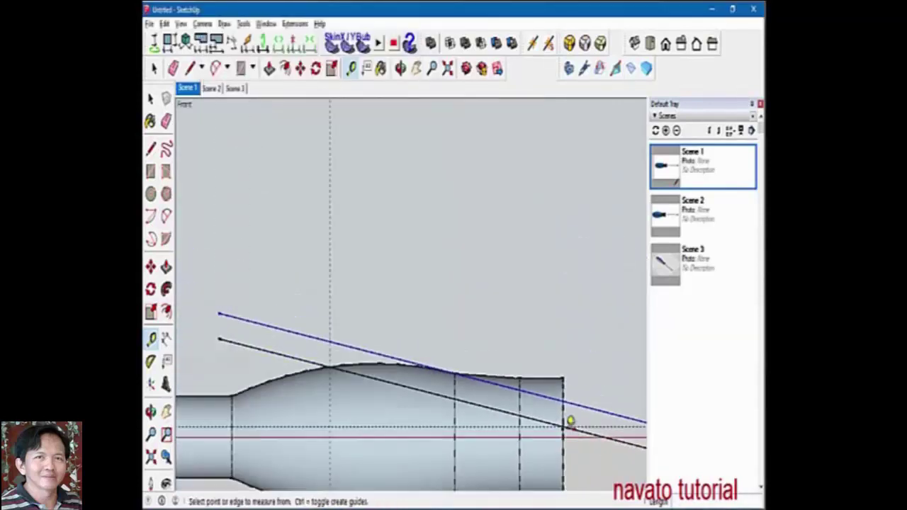
{"action": "mouse_move", "coordinate": [571, 421]}
{"action": "middle_mouse_down", "text": "shift"}
{"action": "mouse_move", "coordinate": [417, 237]}
{"action": "mouse_move", "coordinate": [364, 199]}
{"action": "mouse_move", "coordinate": [378, 196]}
{"action": "middle_mouse_up", "text": "shift"}
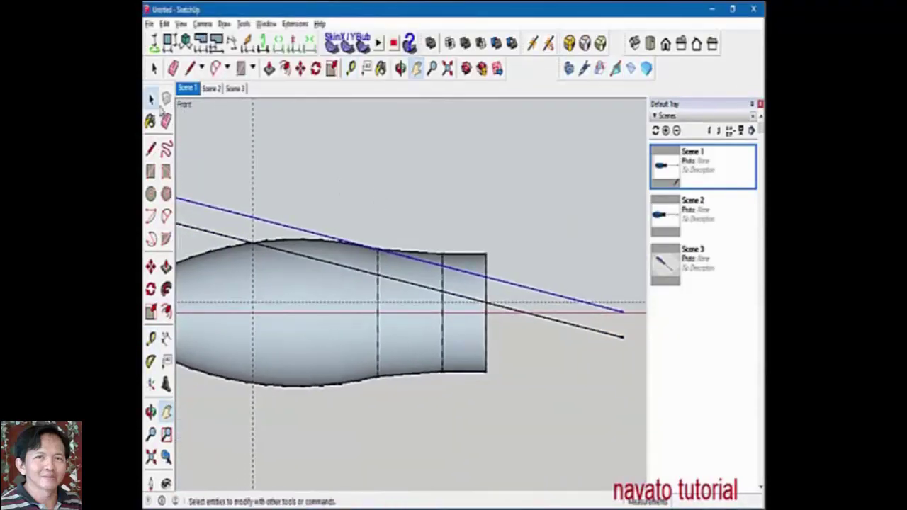
{"action": "right_click", "coordinate": [517, 287]}
{"action": "right_click", "coordinate": [573, 298]}
{"action": "right_click", "coordinate": [567, 294]}
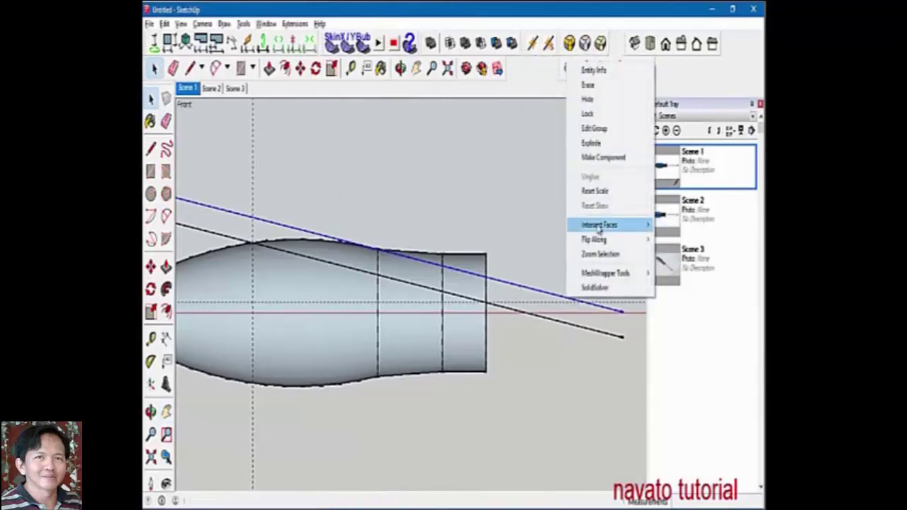
{"action": "right_click", "coordinate": [576, 304]}
{"action": "right_click", "coordinate": [577, 299]}
{"action": "left_click", "coordinate": [692, 241]}
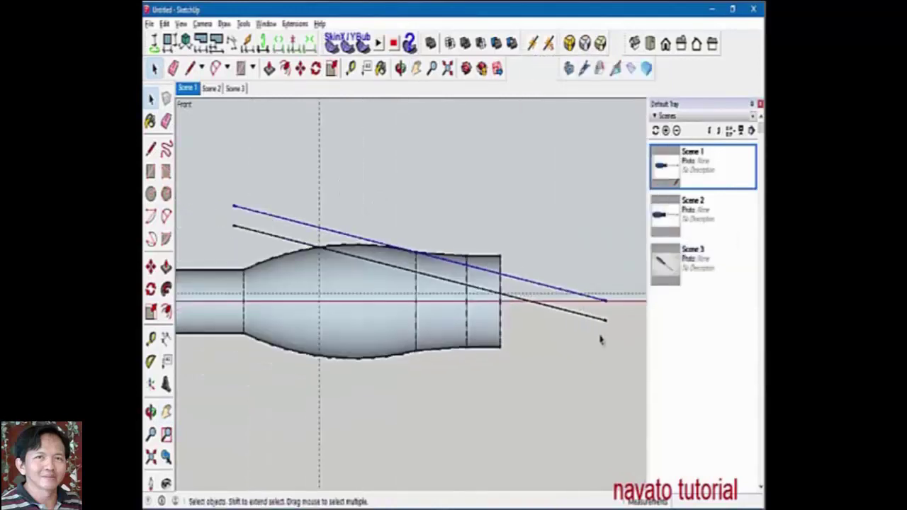
- Start a Tape Measure guide at the handle end, cancel it, and reposition the view
{"action": "scroll", "coordinate": [510, 298], "scroll_direction": "up", "scroll_amount": 3}
{"action": "scroll", "coordinate": [510, 297], "scroll_direction": "up", "scroll_amount": 3}
{"action": "key", "text": "t"}
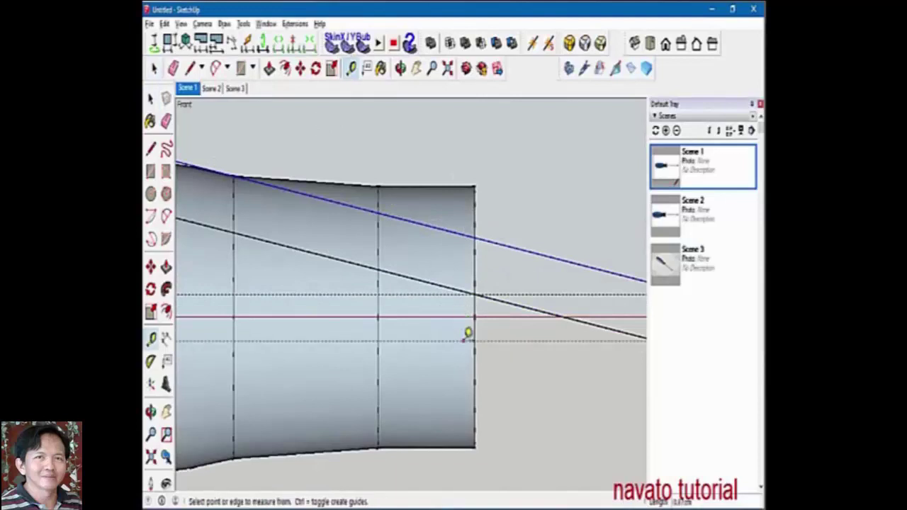
{"action": "scroll", "coordinate": [471, 333], "scroll_direction": "down", "scroll_amount": 2}
{"action": "scroll", "coordinate": [473, 331], "scroll_direction": "up", "scroll_amount": 2}
{"action": "left_click", "coordinate": [496, 328]}
{"action": "key", "text": "Escape"}
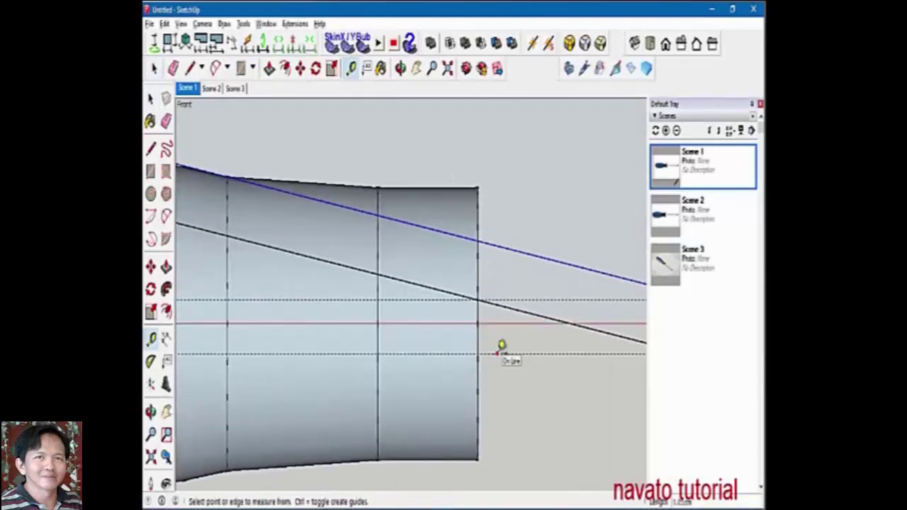
{"action": "scroll", "coordinate": [565, 304], "scroll_direction": "down", "scroll_amount": 2}
{"action": "scroll", "coordinate": [569, 337], "scroll_direction": "down", "scroll_amount": 3}
{"action": "scroll", "coordinate": [571, 361], "scroll_direction": "down", "scroll_amount": 2}
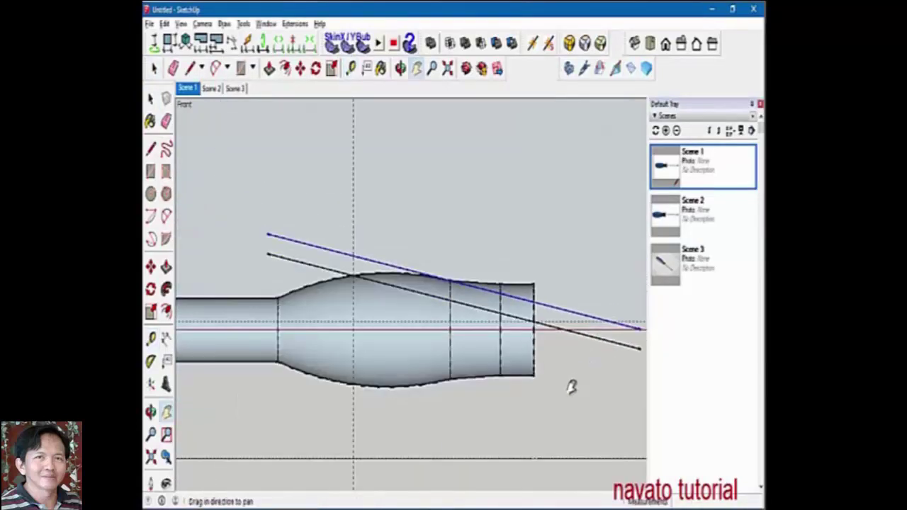
{"action": "middle_click_drag", "start_coordinate": [573, 385], "coordinate": [556, 365], "text": "shift"}
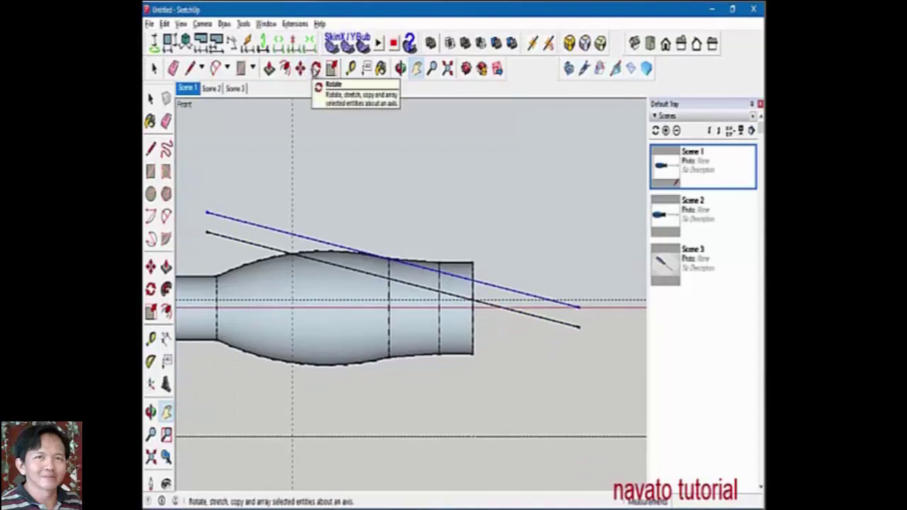
- Rotate the blue line about its end to tilt it
{"action": "left_click", "coordinate": [315, 68]}
{"action": "left_click", "coordinate": [579, 306]}
{"action": "left_click", "coordinate": [206, 213]}
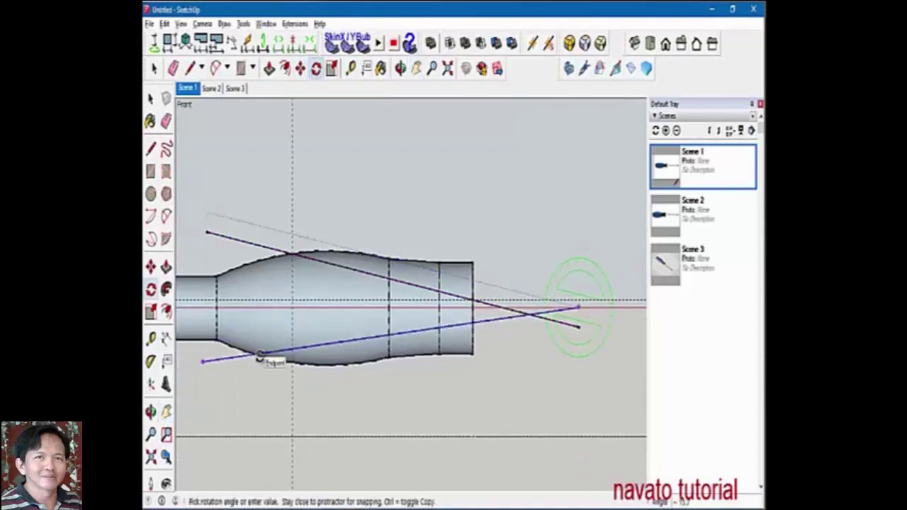
{"action": "left_click", "coordinate": [261, 355]}
- Move the blue line toward the screwdriver tip
{"action": "key", "text": "m"}
{"action": "scroll", "coordinate": [419, 300], "scroll_direction": "up", "scroll_amount": 2}
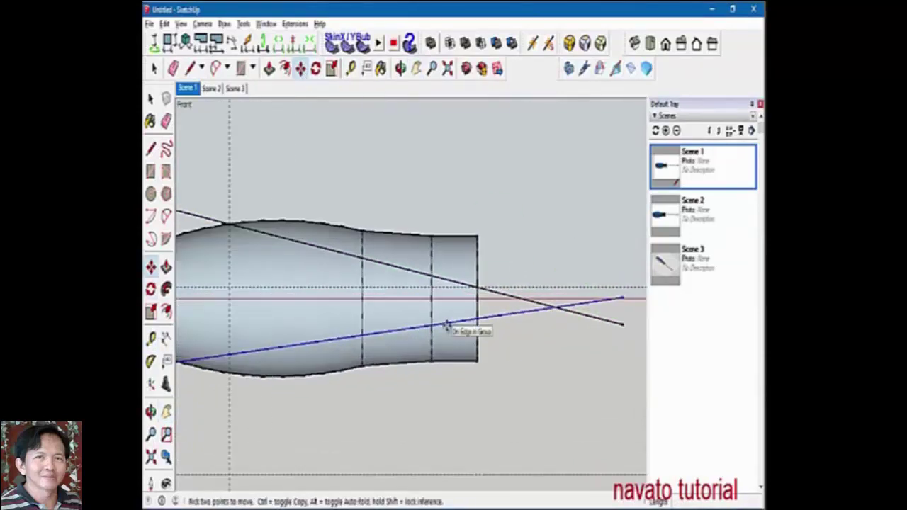
{"action": "scroll", "coordinate": [455, 323], "scroll_direction": "up", "scroll_amount": 2}
{"action": "left_click", "coordinate": [456, 338]}
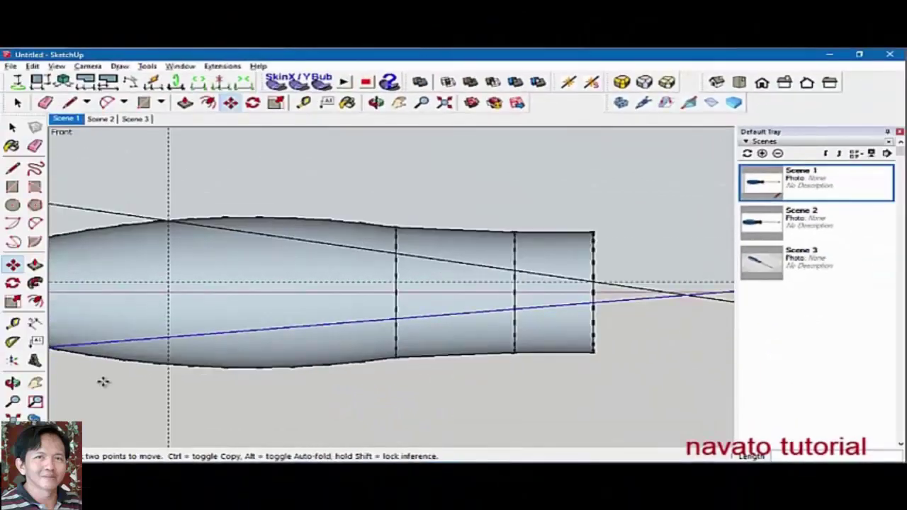
{"action": "scroll", "coordinate": [179, 396], "scroll_direction": "down", "scroll_amount": 2}
{"action": "scroll", "coordinate": [196, 356], "scroll_direction": "down", "scroll_amount": 1}
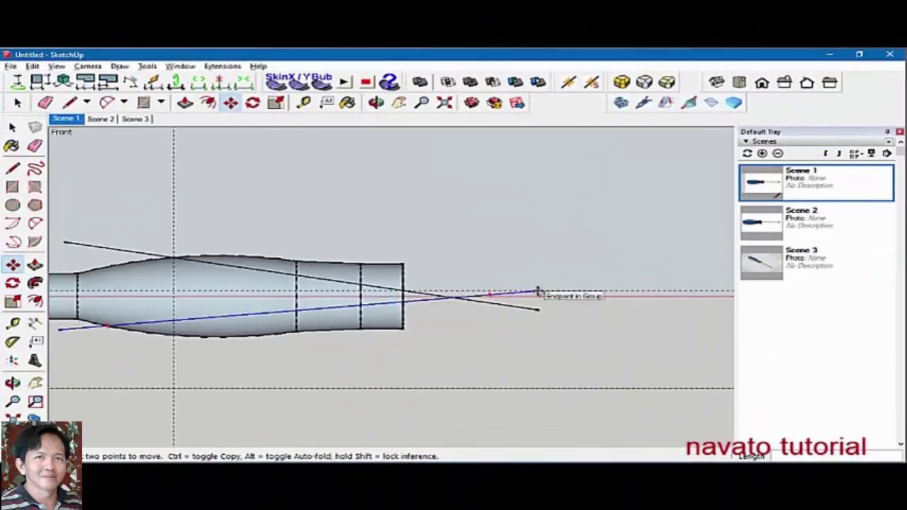
{"action": "scroll", "coordinate": [139, 333], "scroll_direction": "down", "scroll_amount": 1}
{"action": "scroll", "coordinate": [92, 330], "scroll_direction": "up", "scroll_amount": 2}
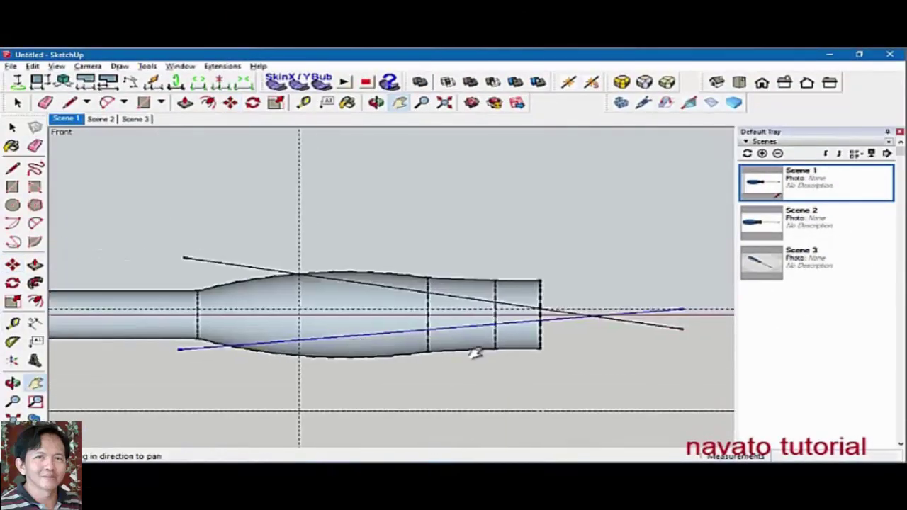
{"action": "middle_click_drag", "start_coordinate": [474, 355], "coordinate": [522, 330], "text": "shift"}
- Rotate the blue line around the screwdriver tip to a new angle
{"action": "key", "text": "q"}
{"action": "left_click", "coordinate": [723, 284]}
{"action": "left_click", "coordinate": [254, 325]}
{"action": "scroll", "coordinate": [284, 328], "scroll_direction": "up", "scroll_amount": 3}
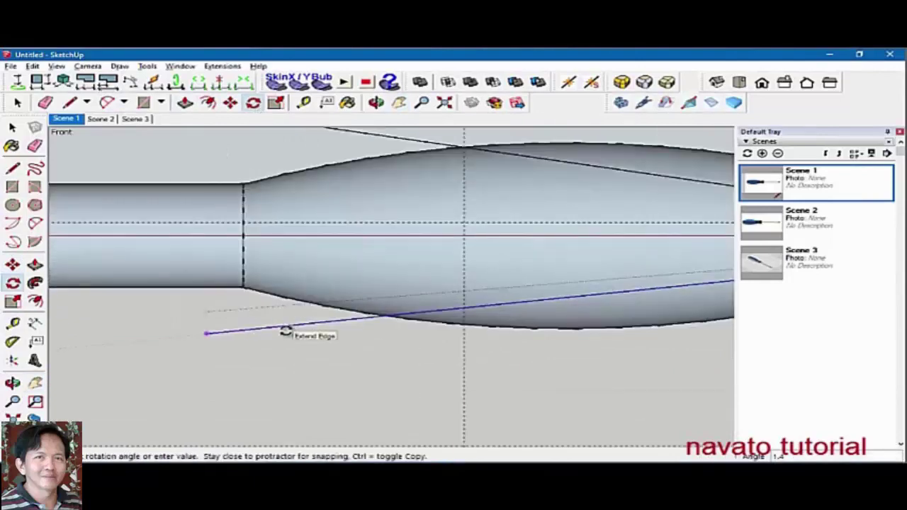
{"action": "left_click", "coordinate": [442, 325]}
{"action": "scroll", "coordinate": [512, 367], "scroll_direction": "down", "scroll_amount": 2}
{"action": "key", "text": "h"}
{"action": "scroll", "coordinate": [517, 366], "scroll_direction": "down", "scroll_amount": 2}
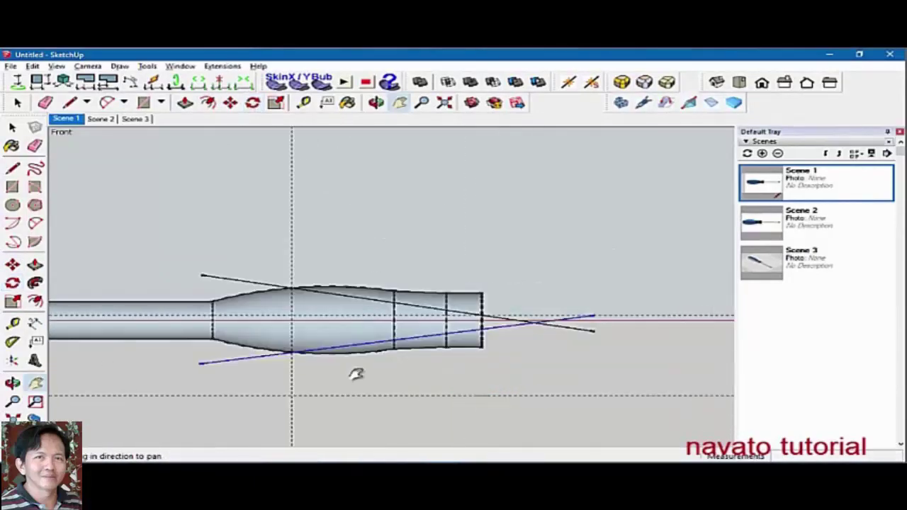
{"action": "scroll", "coordinate": [514, 318], "scroll_direction": "up", "scroll_amount": 2}
{"action": "scroll", "coordinate": [354, 328], "scroll_direction": "down", "scroll_amount": 2}
{"action": "scroll", "coordinate": [354, 328], "scroll_direction": "up", "scroll_amount": 2}
- Rotate the blue line about its end so it crosses the black line past the tip
{"action": "key", "text": "q"}
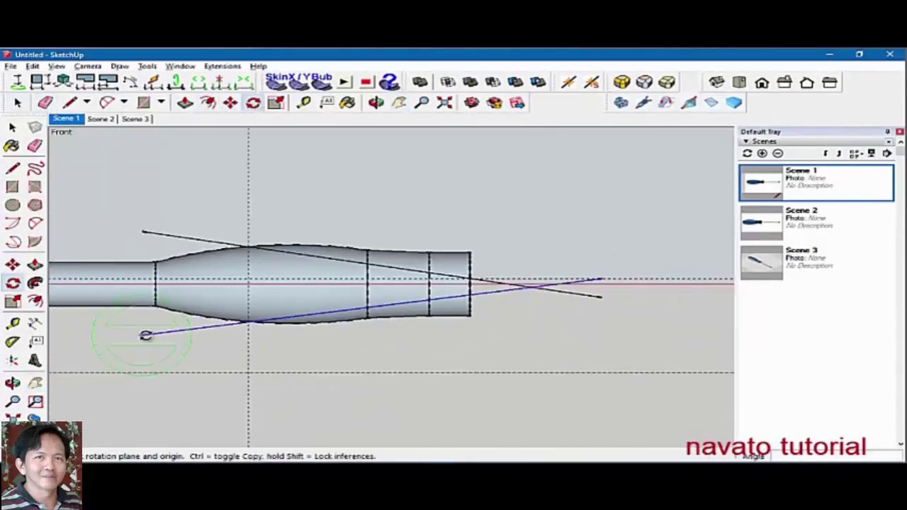
{"action": "scroll", "coordinate": [567, 283], "scroll_direction": "up", "scroll_amount": 2}
{"action": "left_click", "coordinate": [593, 284]}
{"action": "left_click", "coordinate": [600, 263]}
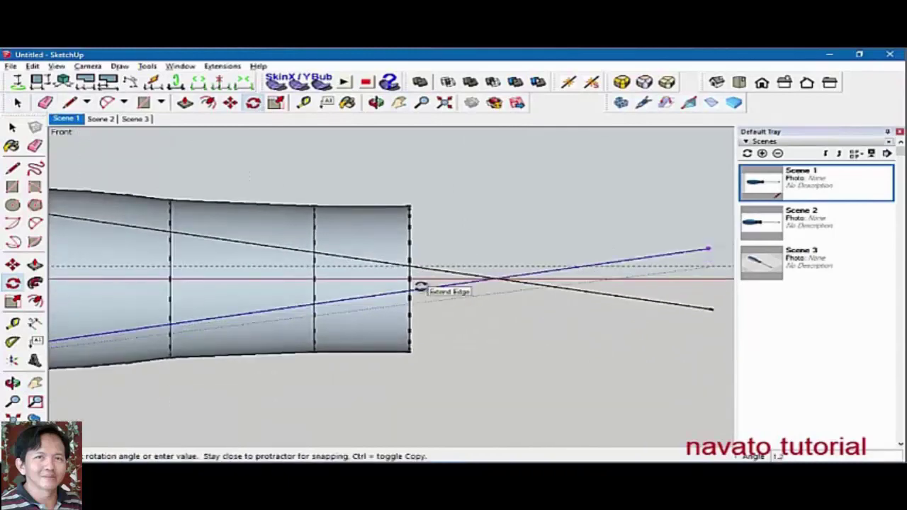
{"action": "left_click", "coordinate": [424, 300]}
{"action": "scroll", "coordinate": [435, 344], "scroll_direction": "down", "scroll_amount": 2}
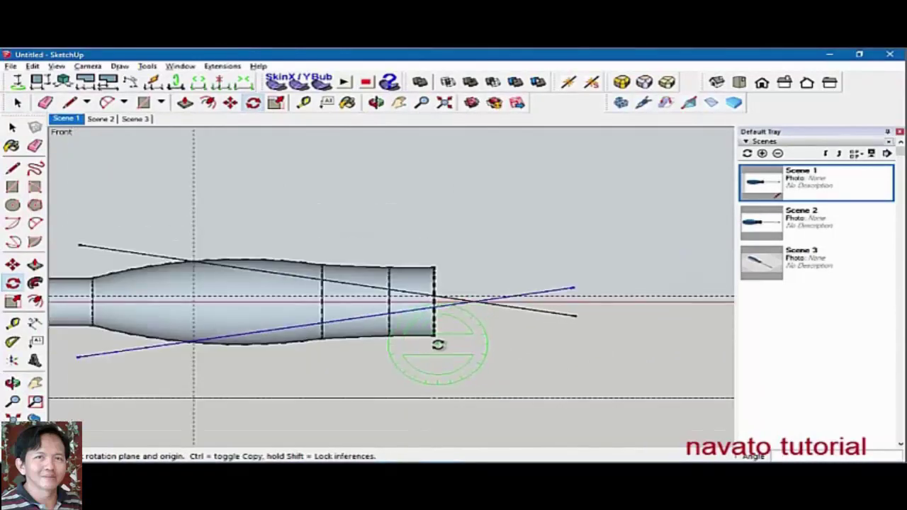
{"action": "middle_click_drag", "start_coordinate": [435, 344], "coordinate": [368, 364]}
{"action": "key", "text": "space"}
{"action": "scroll", "coordinate": [414, 325], "scroll_direction": "down", "scroll_amount": 2}
{"action": "scroll", "coordinate": [414, 324], "scroll_direction": "up", "scroll_amount": 3}
- Explode the line group and intersect its faces with the model
{"action": "right_click", "coordinate": [412, 325]}
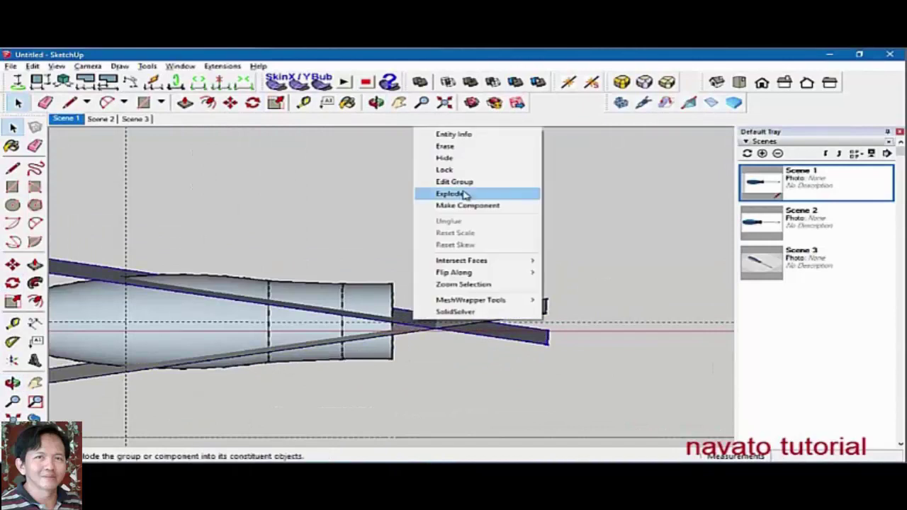
{"action": "left_click", "coordinate": [466, 194]}
{"action": "right_click", "coordinate": [404, 334]}
{"action": "left_click", "coordinate": [559, 269]}
- Delete the dark upper cutting face and the lighter leftover wedge faces
{"action": "scroll", "coordinate": [438, 334], "scroll_direction": "down", "scroll_amount": 2}
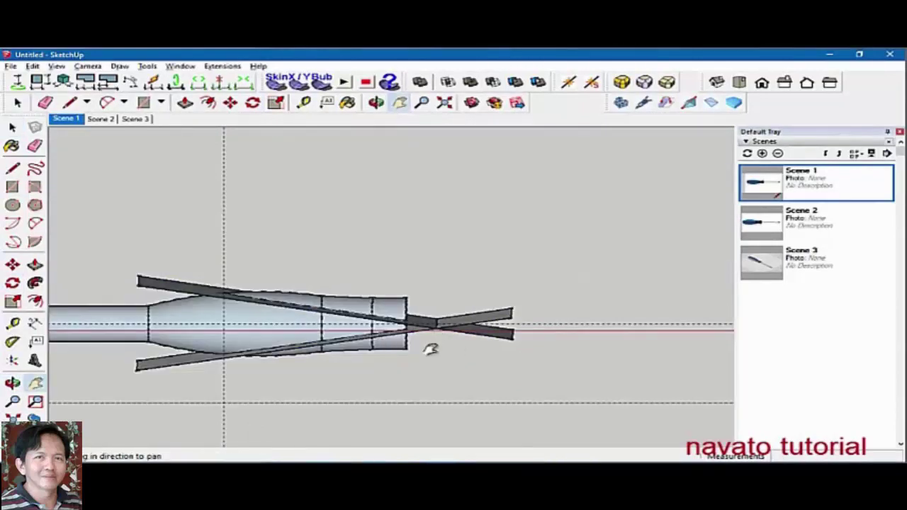
{"action": "mouse_move", "coordinate": [429, 348]}
{"action": "middle_mouse_down", "text": "shift"}
{"action": "mouse_move", "coordinate": [425, 369]}
{"action": "mouse_move", "coordinate": [310, 232]}
{"action": "middle_mouse_up", "text": "shift"}
{"action": "left_click", "coordinate": [310, 232]}
{"action": "key", "text": "Delete"}
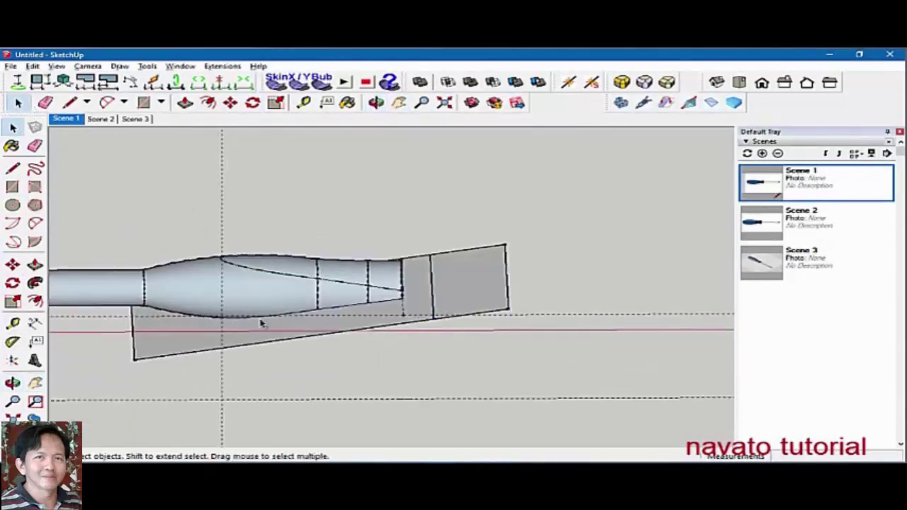
{"action": "left_click", "coordinate": [259, 320]}
{"action": "key", "text": "Delete"}
{"action": "key", "text": "Delete"}
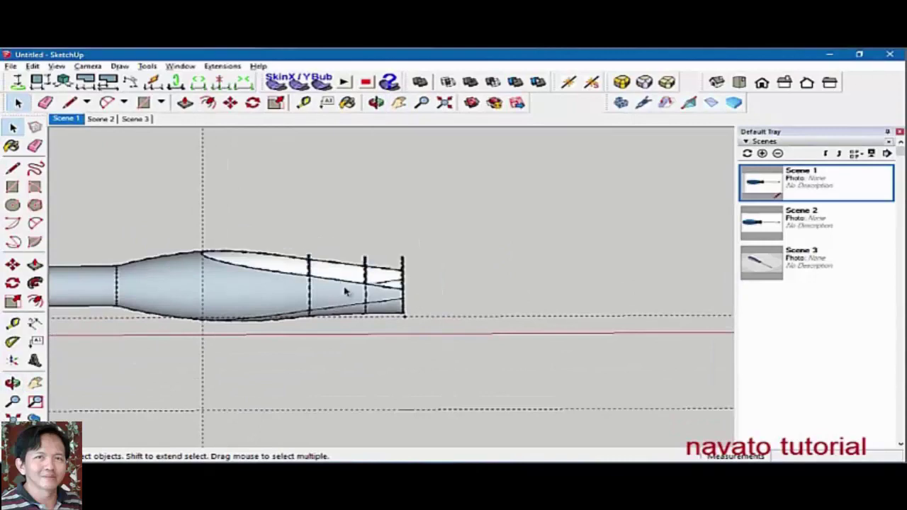
{"action": "scroll", "coordinate": [298, 318], "scroll_direction": "up", "scroll_amount": 3}
{"action": "scroll", "coordinate": [512, 328], "scroll_direction": "down", "scroll_amount": 2}
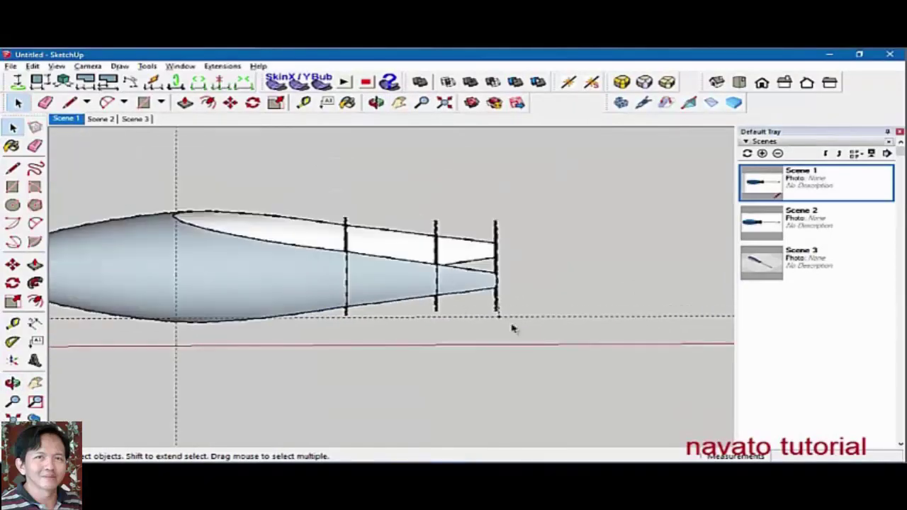
{"action": "mouse_move", "coordinate": [512, 327]}
{"action": "middle_mouse_down"}
{"action": "mouse_move", "coordinate": [579, 377]}
{"action": "mouse_move", "coordinate": [536, 304]}
{"action": "middle_mouse_up"}
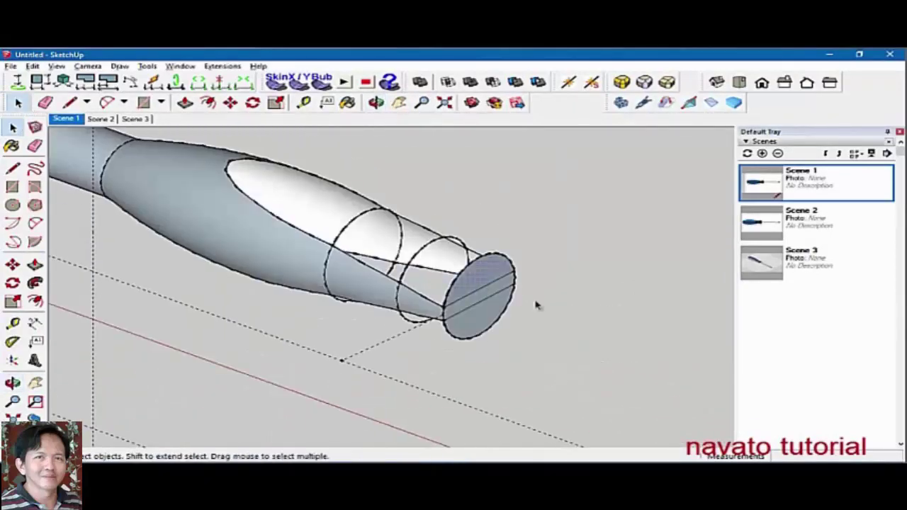
- Delete the grey end cap of the handle
{"action": "left_click", "coordinate": [478, 268]}
{"action": "key", "text": "Delete"}
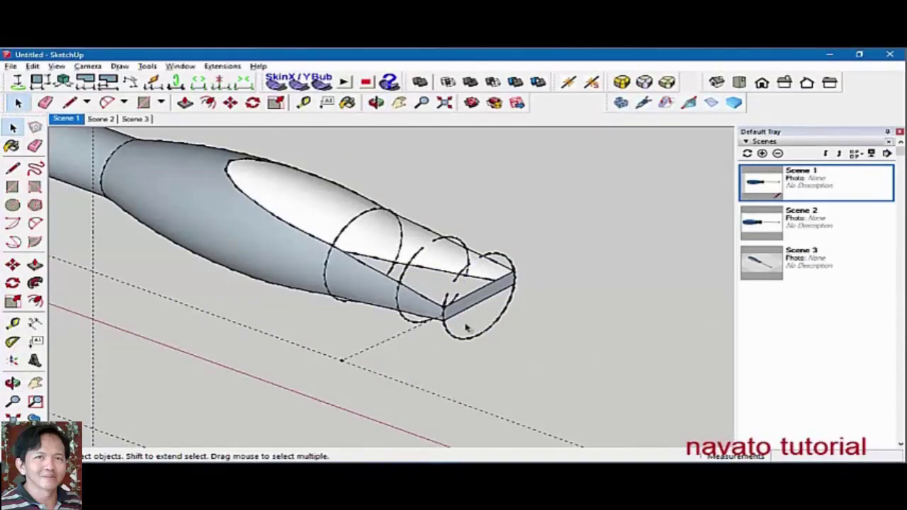
{"action": "scroll", "coordinate": [437, 361], "scroll_direction": "up", "scroll_amount": 2}
{"action": "left_click_drag", "start_coordinate": [370, 295], "coordinate": [411, 329]}
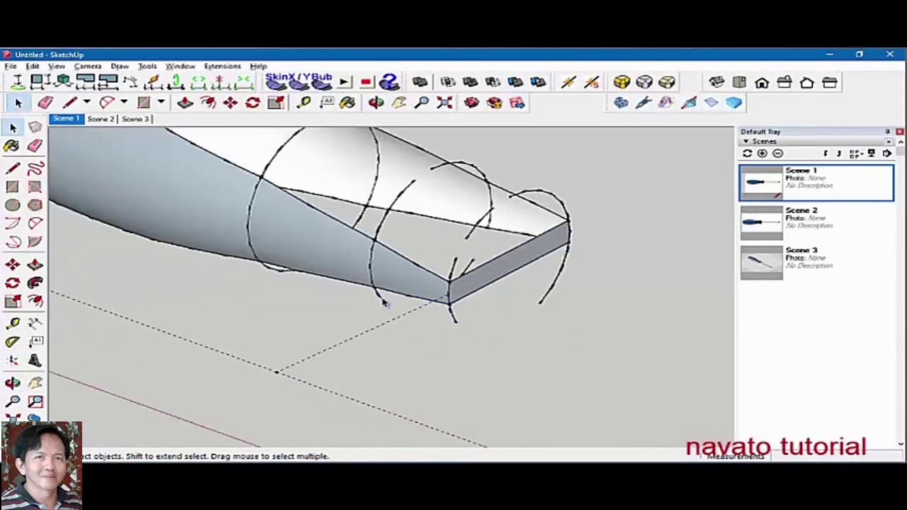
{"action": "scroll", "coordinate": [291, 274], "scroll_direction": "up", "scroll_amount": 1}
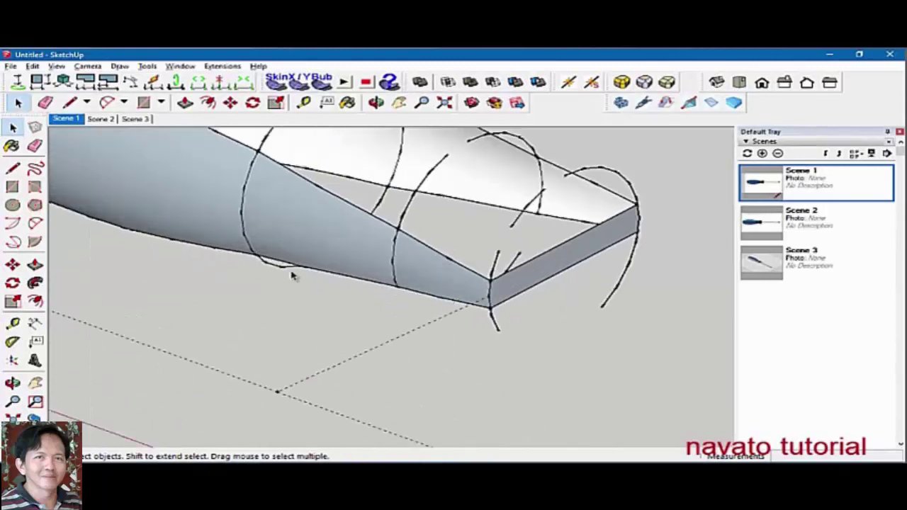
{"action": "scroll", "coordinate": [286, 272], "scroll_direction": "up", "scroll_amount": 2}
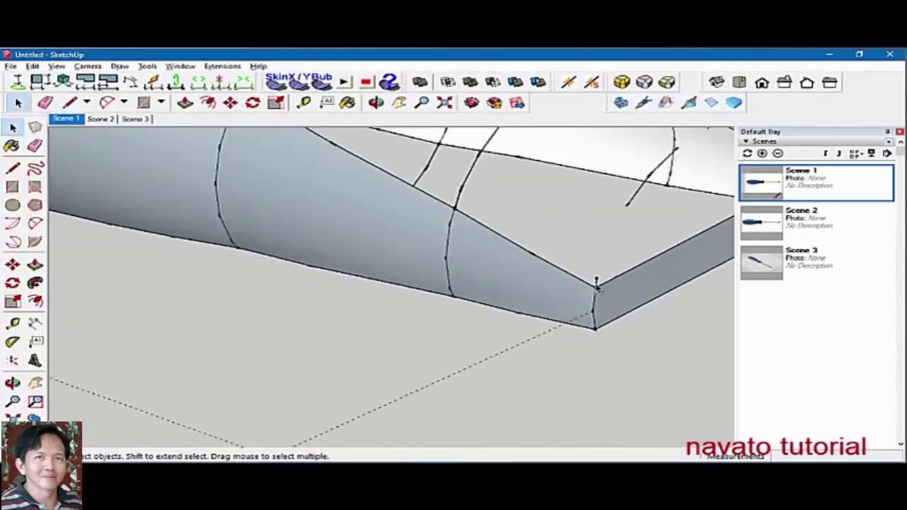
{"action": "scroll", "coordinate": [595, 285], "scroll_direction": "down", "scroll_amount": 3}
- Try welding the tip edges, then select the blade tip geometry and reduce it to outline edges
{"action": "middle_click_drag", "start_coordinate": [690, 259], "coordinate": [389, 401], "text": "shift"}
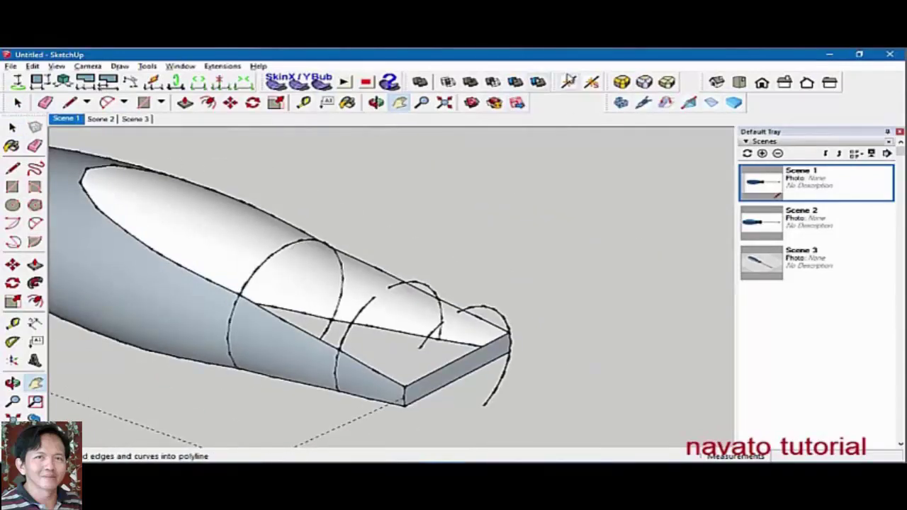
{"action": "left_click", "coordinate": [568, 80]}
{"action": "left_click", "coordinate": [493, 284]}
{"action": "key", "text": "space"}
{"action": "triple_click", "coordinate": [268, 263]}
{"action": "right_click", "coordinate": [267, 264]}
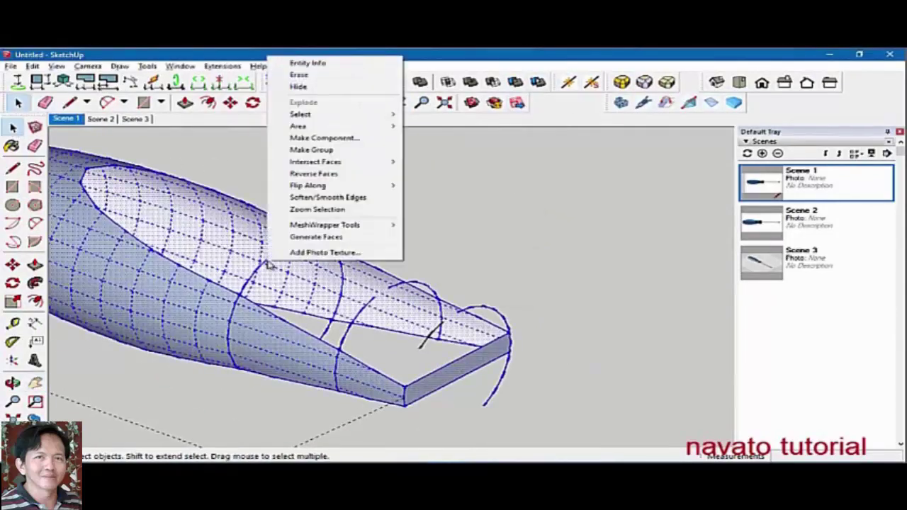
{"action": "left_click", "coordinate": [470, 115]}
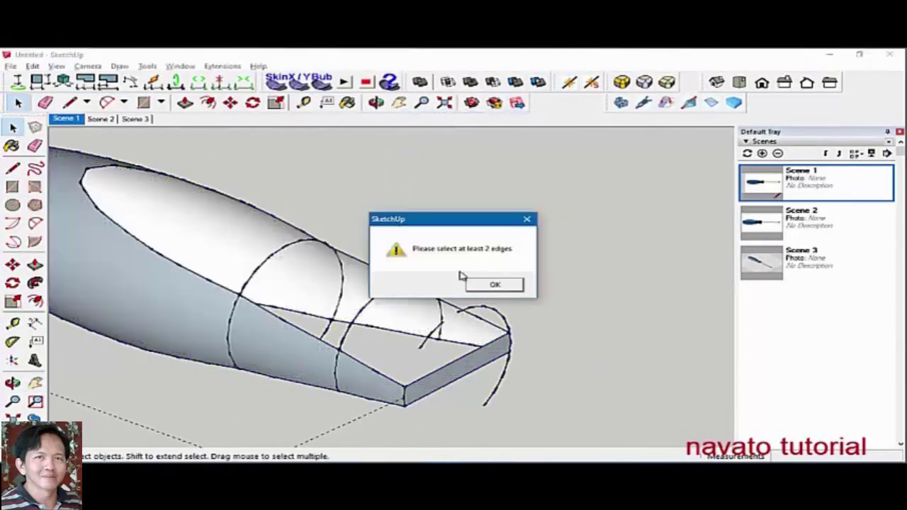
{"action": "left_click", "coordinate": [494, 283]}
- Reselect the blade tip geometry and weld its edges into one curve
{"action": "triple_click", "coordinate": [287, 241]}
{"action": "right_click", "coordinate": [287, 241]}
{"action": "key", "text": "Escape"}
{"action": "left_click", "coordinate": [569, 80]}
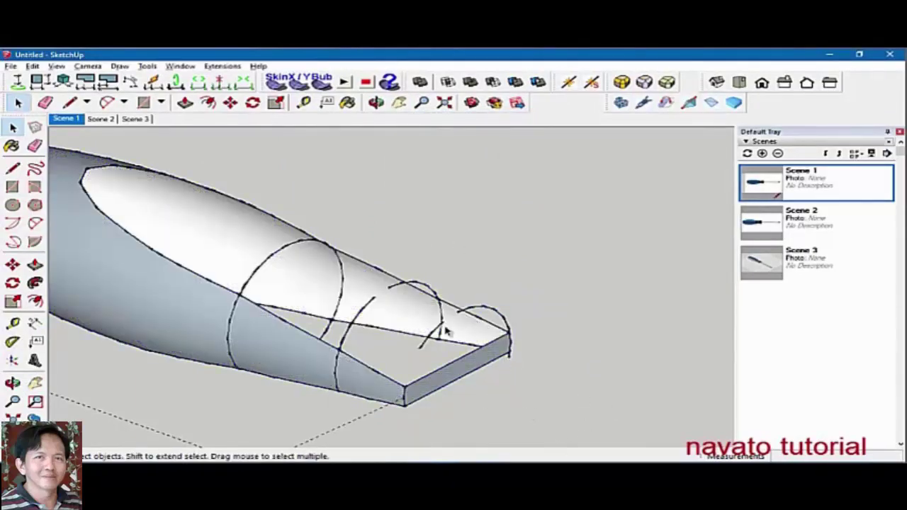
{"action": "scroll", "coordinate": [450, 316], "scroll_direction": "up", "scroll_amount": 2}
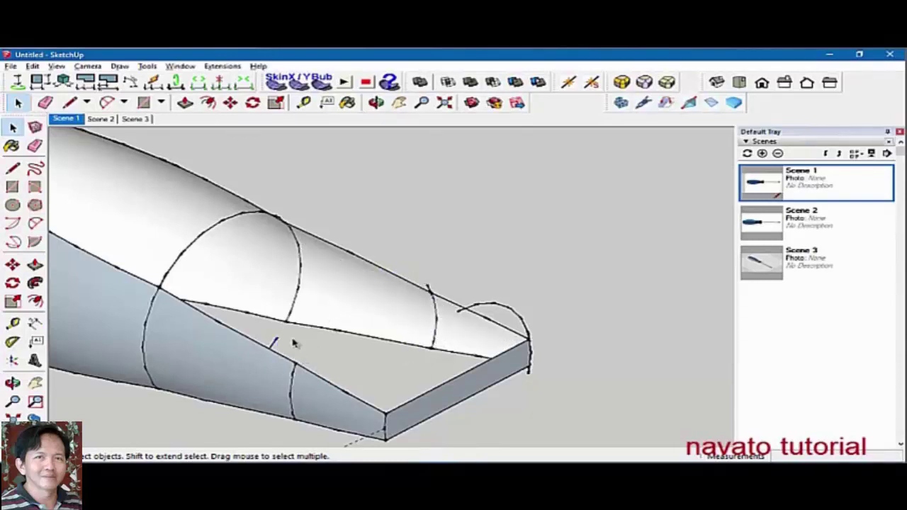
- Erase the arc edge across the blade nose
{"action": "middle_click_drag", "start_coordinate": [294, 343], "coordinate": [294, 303]}
{"action": "scroll", "coordinate": [281, 227], "scroll_direction": "up", "scroll_amount": 3}
{"action": "scroll", "coordinate": [276, 234], "scroll_direction": "down", "scroll_amount": 3}
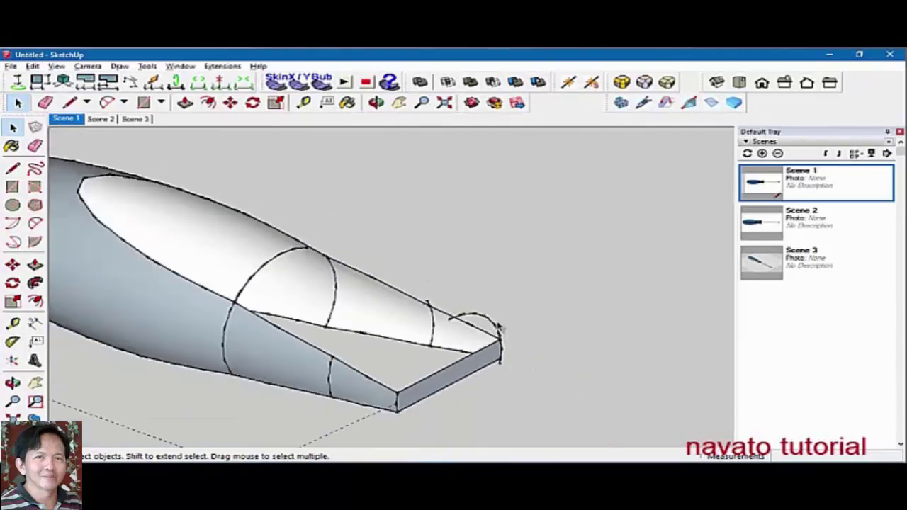
{"action": "scroll", "coordinate": [503, 336], "scroll_direction": "up", "scroll_amount": 2}
{"action": "scroll", "coordinate": [510, 366], "scroll_direction": "up", "scroll_amount": 2}
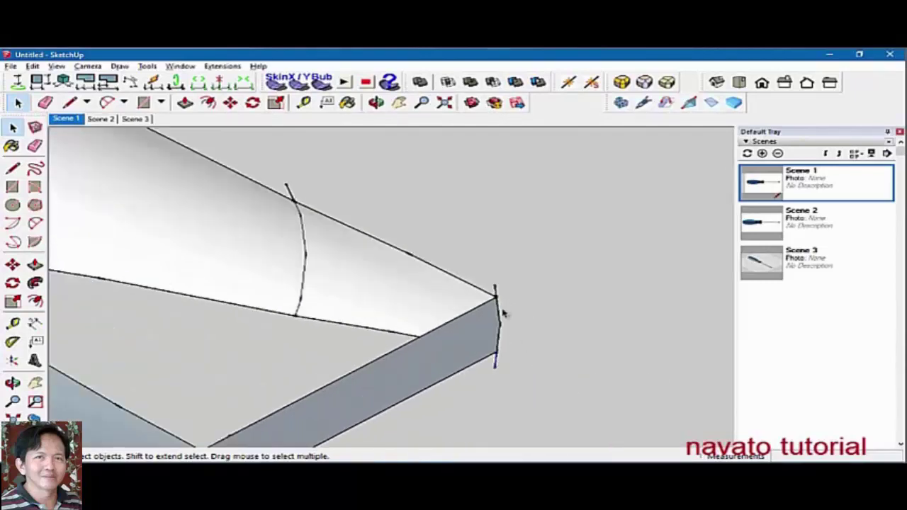
{"action": "scroll", "coordinate": [354, 253], "scroll_direction": "down", "scroll_amount": 3}
{"action": "scroll", "coordinate": [415, 308], "scroll_direction": "down", "scroll_amount": 2}
{"action": "scroll", "coordinate": [415, 307], "scroll_direction": "up", "scroll_amount": 3}
{"action": "middle_click_drag", "start_coordinate": [415, 307], "coordinate": [429, 334], "text": "shift"}
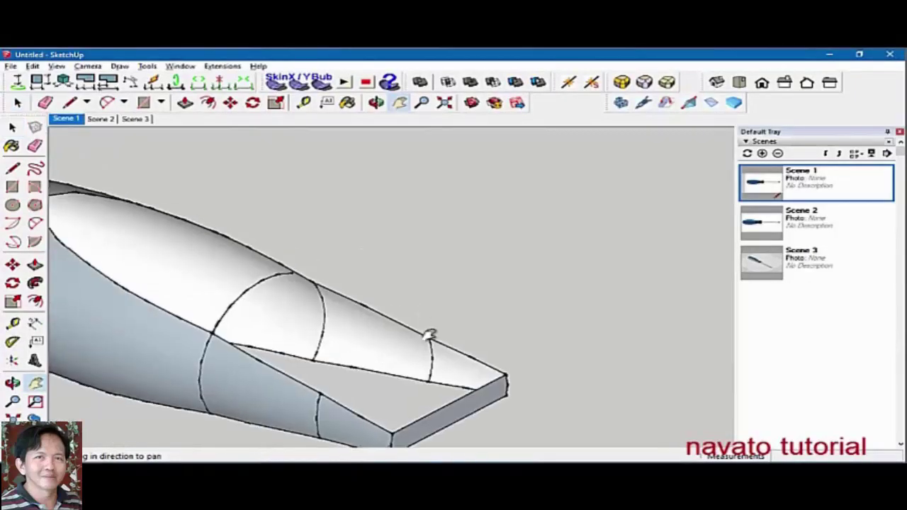
{"action": "mouse_move", "coordinate": [266, 284]}
{"action": "left_mouse_down"}
{"action": "mouse_move", "coordinate": [243, 294]}
{"action": "mouse_move", "coordinate": [215, 330]}
{"action": "left_mouse_up"}
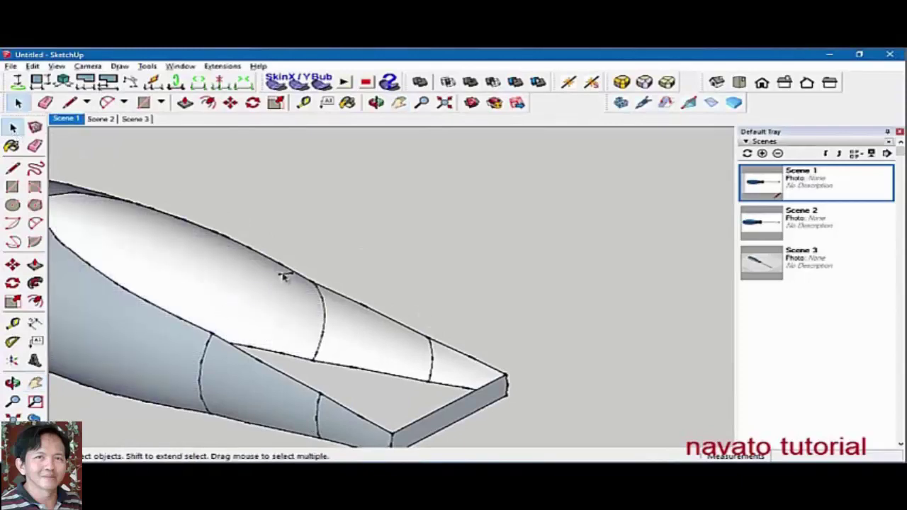
- Draw a centre line from the bevel's top endpoint to the tip edge, then remove it
{"action": "middle_click_drag", "start_coordinate": [429, 375], "coordinate": [389, 309]}
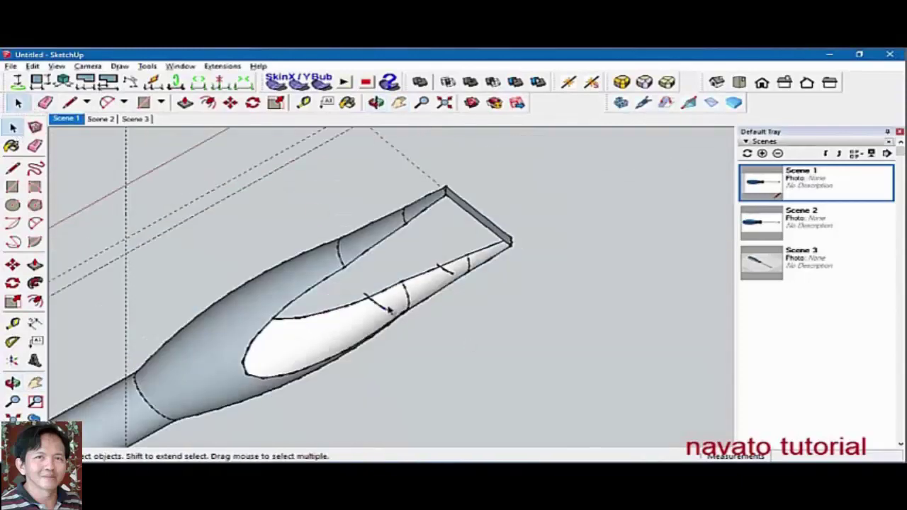
{"action": "scroll", "coordinate": [402, 295], "scroll_direction": "up", "scroll_amount": 2}
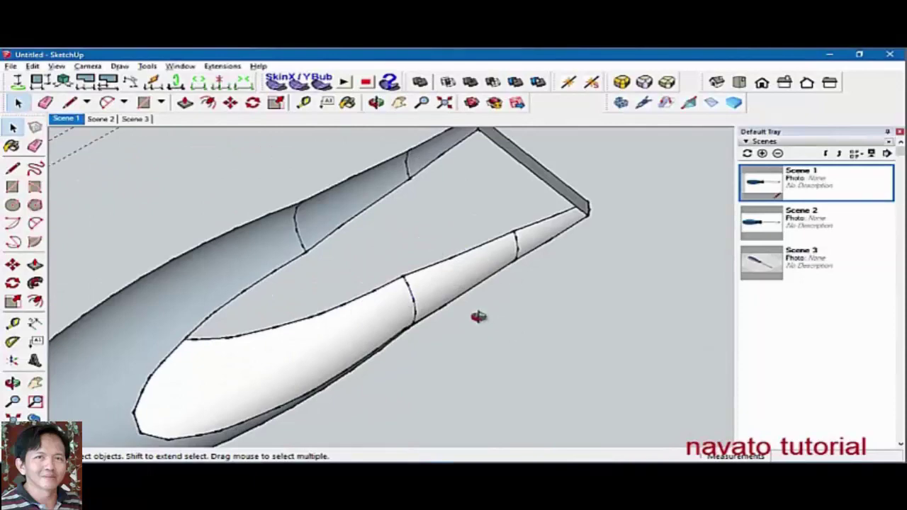
{"action": "middle_click_drag", "start_coordinate": [478, 316], "coordinate": [566, 375]}
{"action": "key", "text": "l"}
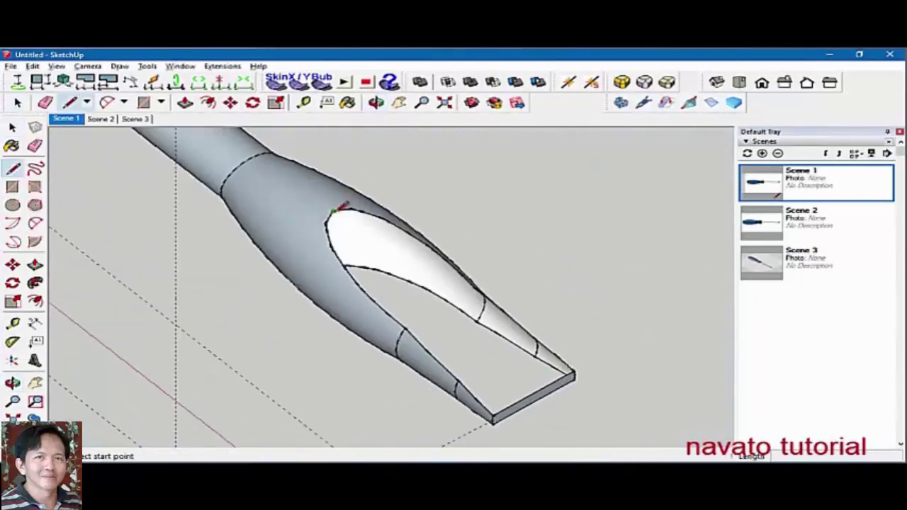
{"action": "left_click", "coordinate": [333, 211]}
{"action": "left_click", "coordinate": [532, 392]}
{"action": "left_click", "coordinate": [46, 103]}
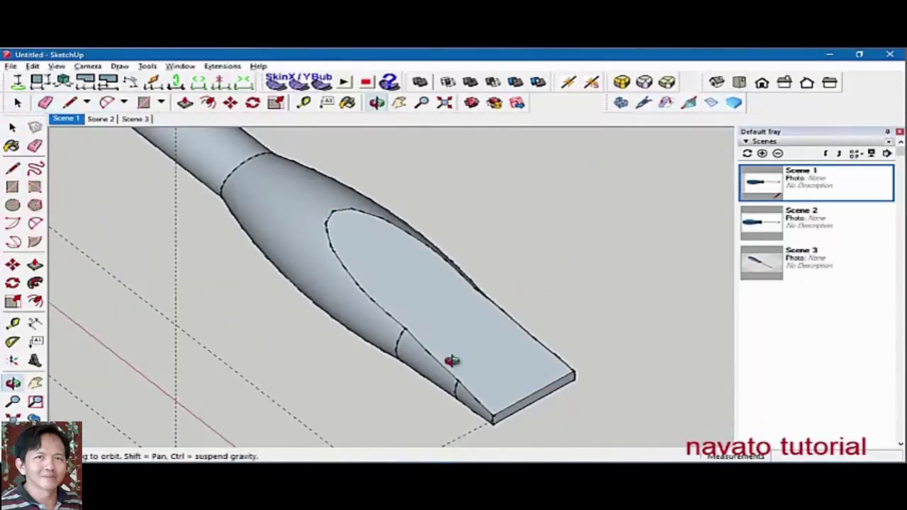
- Draw a new line up the middle of the tip face
{"action": "middle_click_drag", "start_coordinate": [454, 360], "coordinate": [234, 176]}
{"action": "key", "text": "l"}
{"action": "left_click", "coordinate": [342, 370]}
{"action": "left_click", "coordinate": [480, 152]}
{"action": "middle_click_drag", "start_coordinate": [480, 152], "coordinate": [546, 212]}
{"action": "key", "text": "e"}
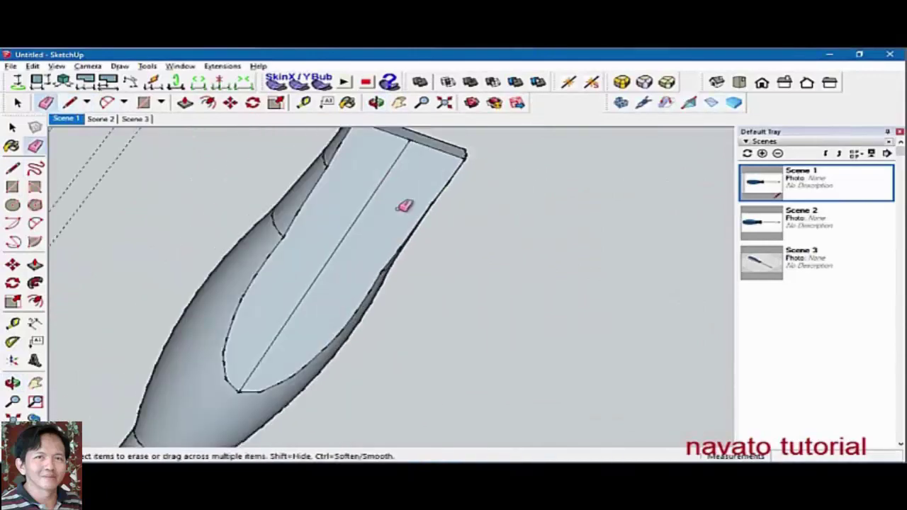
{"action": "mouse_move", "coordinate": [354, 196]}
{"action": "middle_mouse_down", "text": "shift"}
{"action": "mouse_move", "coordinate": [548, 281]}
{"action": "mouse_move", "coordinate": [484, 252]}
{"action": "middle_mouse_up", "text": "shift"}
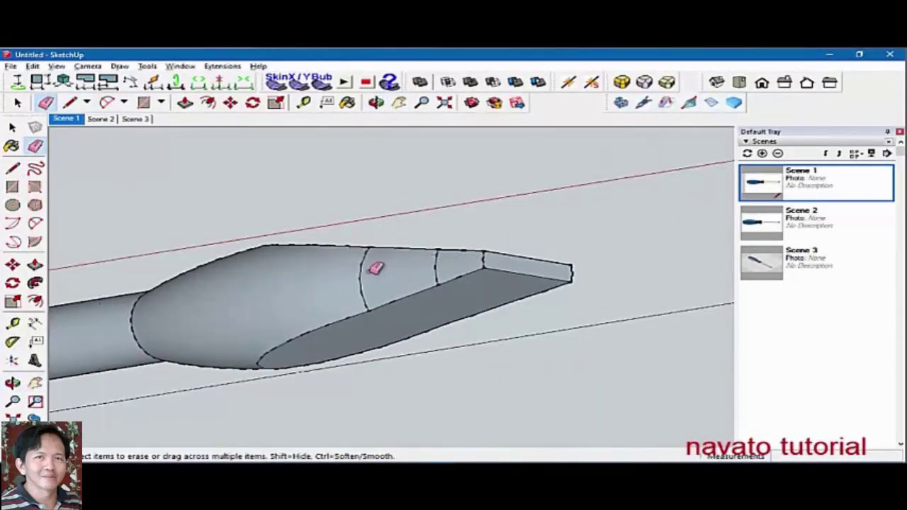
- Hide the selected blade edge and the dashed blade edge
{"action": "key", "text": "space"}
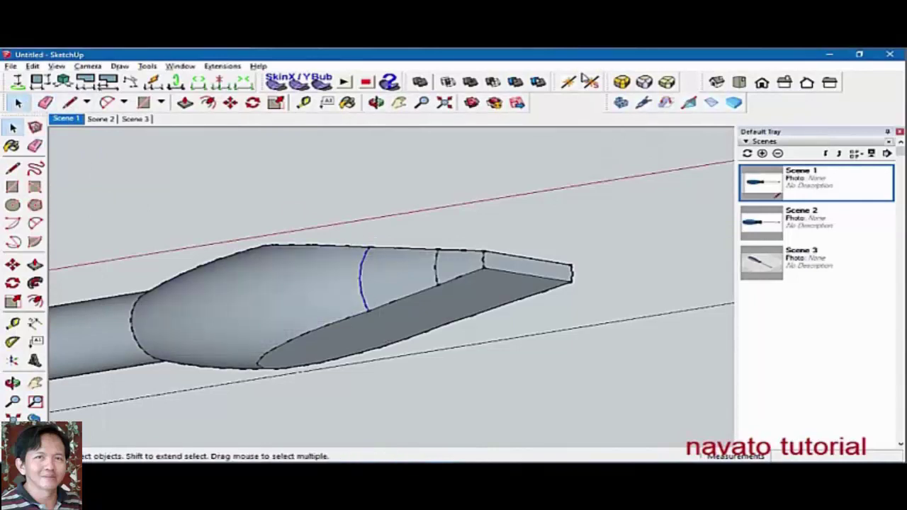
{"action": "right_click", "coordinate": [363, 254]}
{"action": "left_click", "coordinate": [411, 285]}
{"action": "right_click", "coordinate": [435, 256]}
{"action": "left_click", "coordinate": [456, 289]}
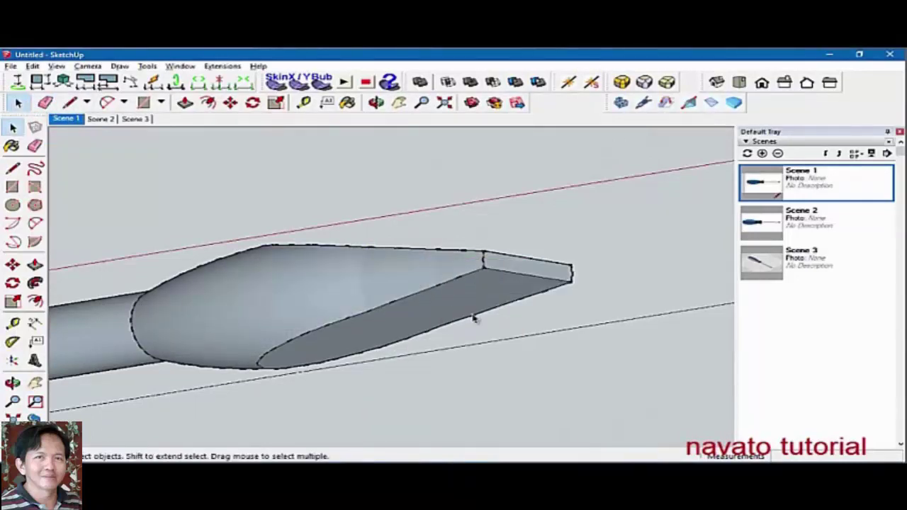
{"action": "mouse_move", "coordinate": [474, 319]}
{"action": "middle_mouse_down", "text": "shift"}
{"action": "mouse_move", "coordinate": [534, 324]}
{"action": "mouse_move", "coordinate": [318, 376]}
{"action": "mouse_move", "coordinate": [300, 283]}
{"action": "middle_mouse_up", "text": "shift"}
- Hide the last remaining edges on the blade and handle
{"action": "right_click", "coordinate": [316, 289]}
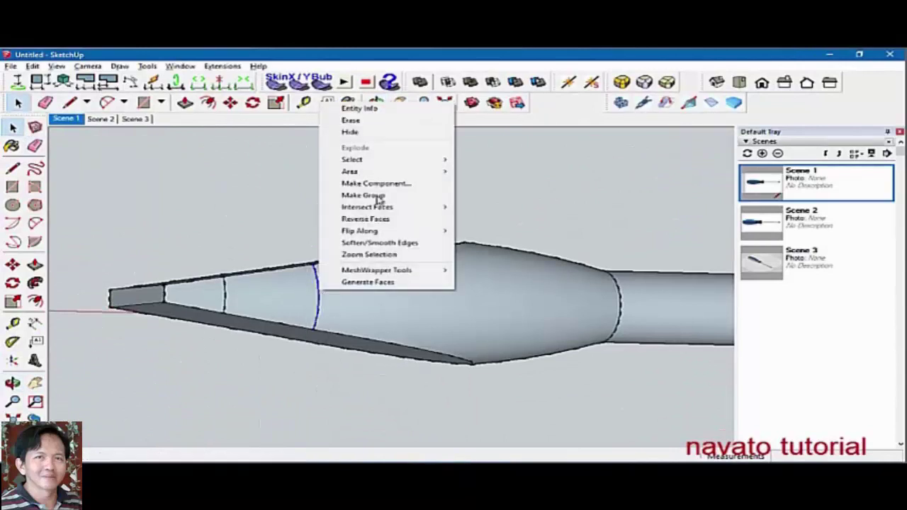
{"action": "left_click", "coordinate": [350, 132]}
{"action": "right_click", "coordinate": [227, 297]}
{"action": "left_click", "coordinate": [255, 132]}
{"action": "key", "text": "Page_Up"}
{"action": "right_click", "coordinate": [437, 219]}
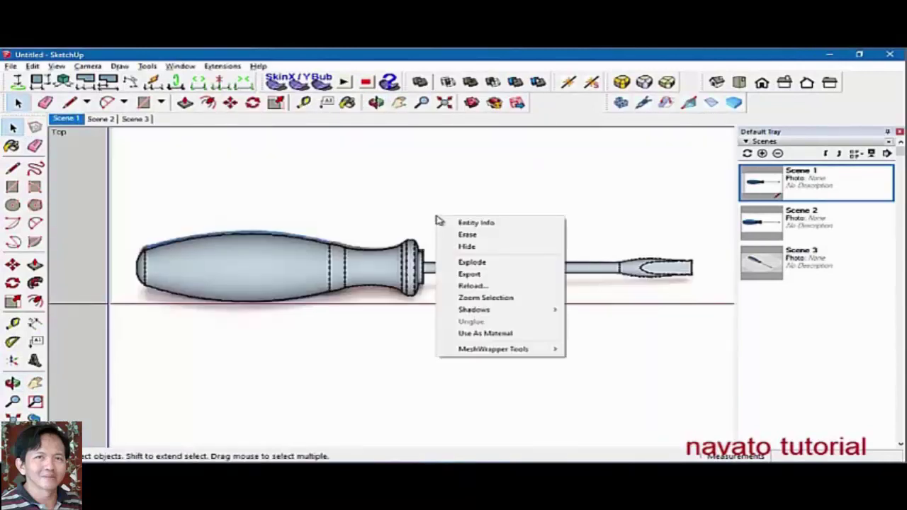
{"action": "left_click", "coordinate": [466, 245]}
{"action": "scroll", "coordinate": [515, 348], "scroll_direction": "down", "scroll_amount": 2}
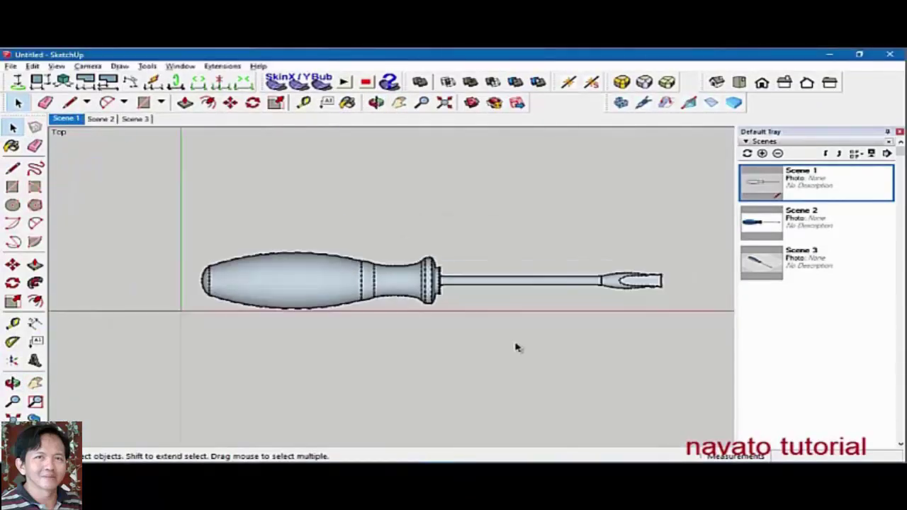
{"action": "scroll", "coordinate": [630, 328], "scroll_direction": "up", "scroll_amount": 2}
{"action": "scroll", "coordinate": [571, 330], "scroll_direction": "down", "scroll_amount": 2}
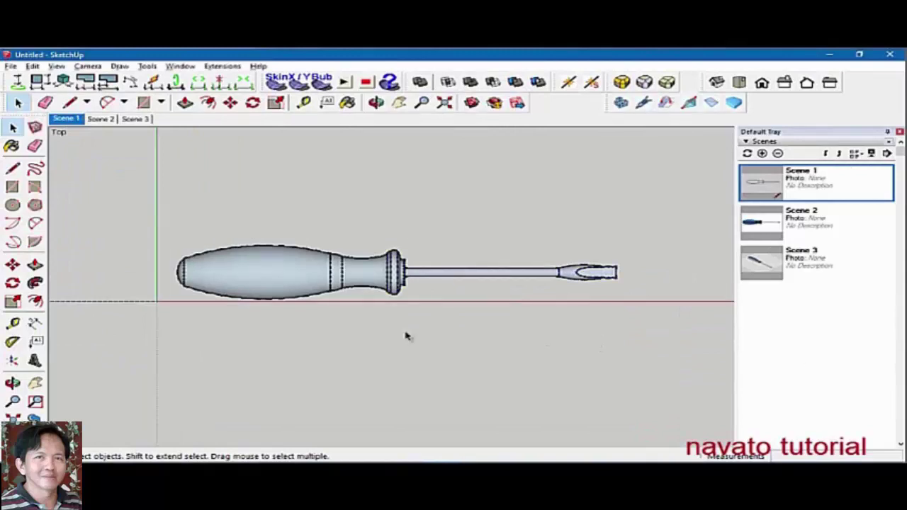
- Move Scene 2 after Scene 3, go back to Scene 1, and expand the Materials tray
{"action": "left_click", "coordinate": [141, 120]}
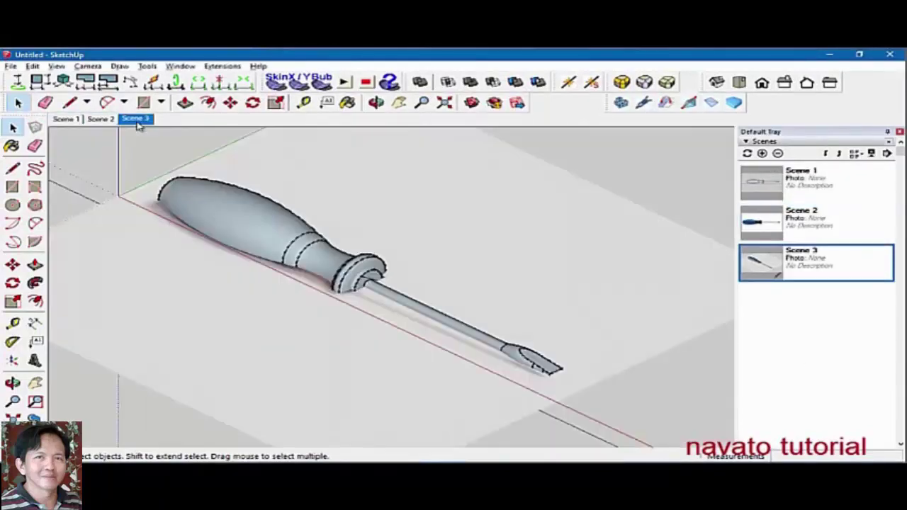
{"action": "right_click", "coordinate": [435, 241]}
{"action": "right_click", "coordinate": [131, 119]}
{"action": "key", "text": "Escape"}
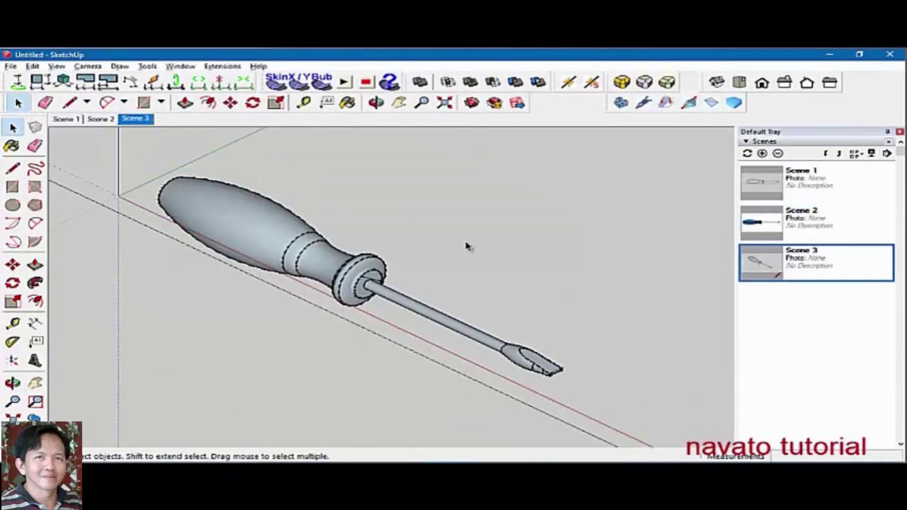
{"action": "right_click", "coordinate": [106, 120]}
{"action": "left_click", "coordinate": [137, 137]}
{"action": "left_click", "coordinate": [65, 119]}
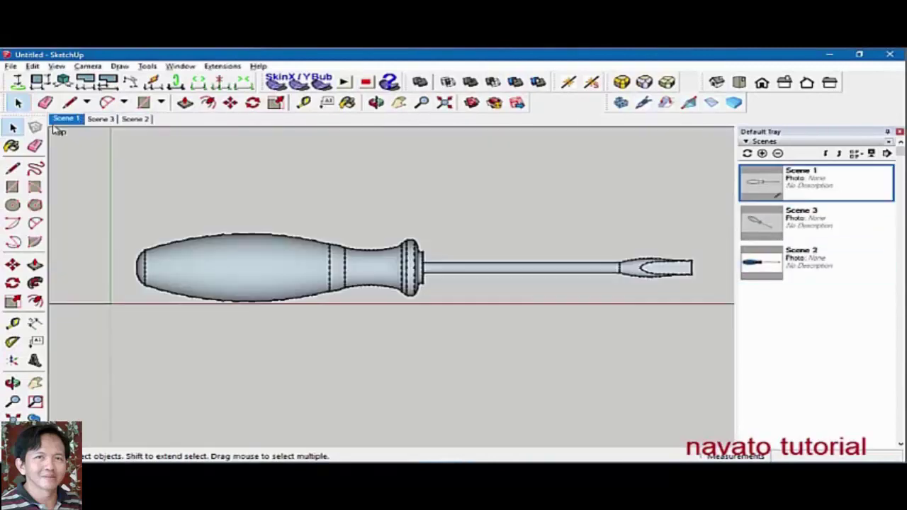
{"action": "left_click", "coordinate": [889, 144]}
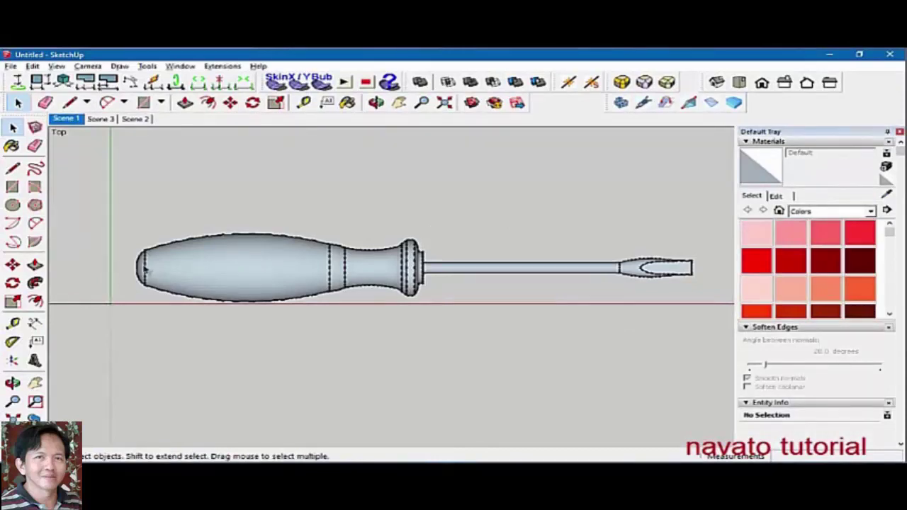
- Paint the handle neck black with the Paint Bucket
{"action": "key", "text": "b"}
{"action": "left_click", "coordinate": [149, 257], "text": "alt"}
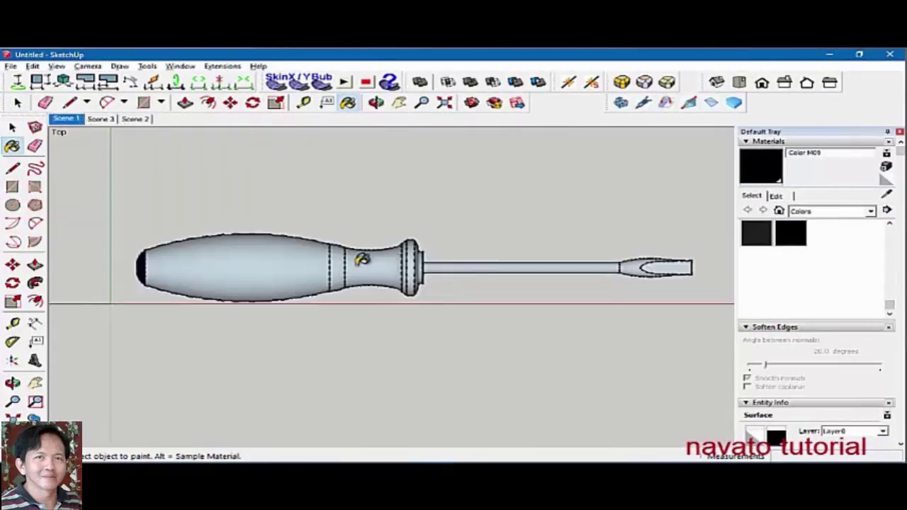
{"action": "left_click", "coordinate": [337, 267]}
{"action": "left_click", "coordinate": [382, 267]}
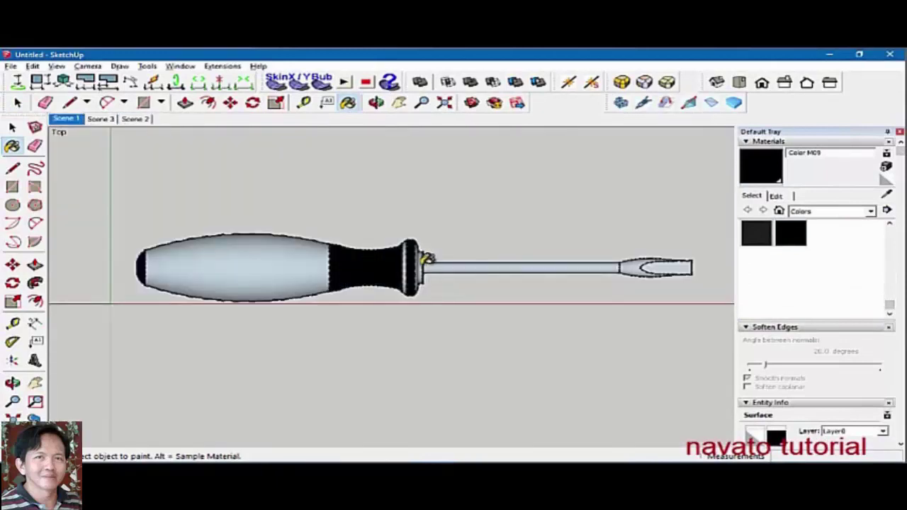
{"action": "scroll", "coordinate": [409, 248], "scroll_direction": "up", "scroll_amount": 1}
{"action": "scroll", "coordinate": [467, 273], "scroll_direction": "down", "scroll_amount": 3}
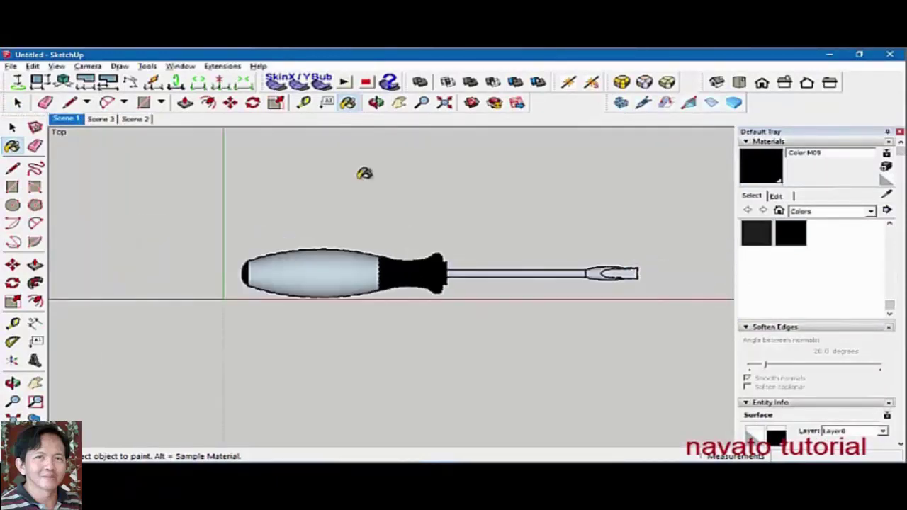
- Paint the main handle with a yellow colour swatch
{"action": "left_click", "coordinate": [869, 210]}
{"action": "left_click", "coordinate": [815, 247]}
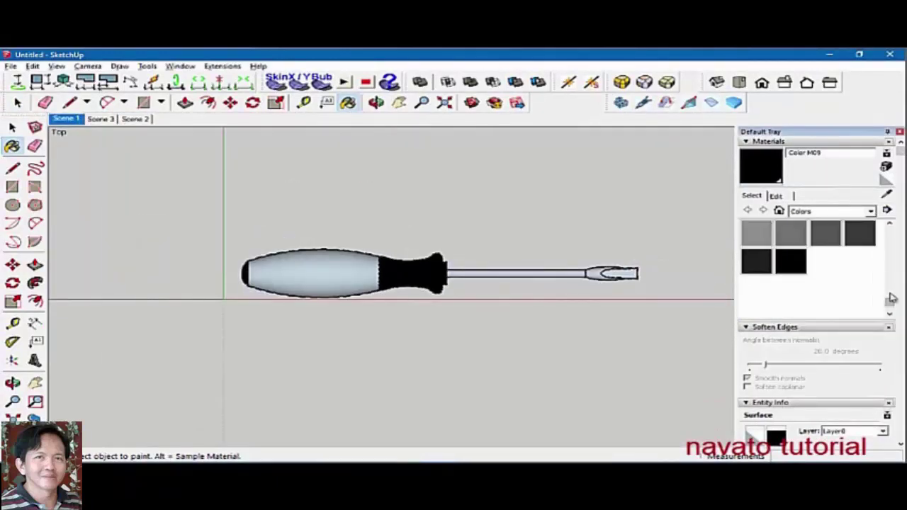
{"action": "left_click", "coordinate": [756, 230]}
{"action": "left_click", "coordinate": [382, 262]}
{"action": "scroll", "coordinate": [481, 307], "scroll_direction": "up", "scroll_amount": 2}
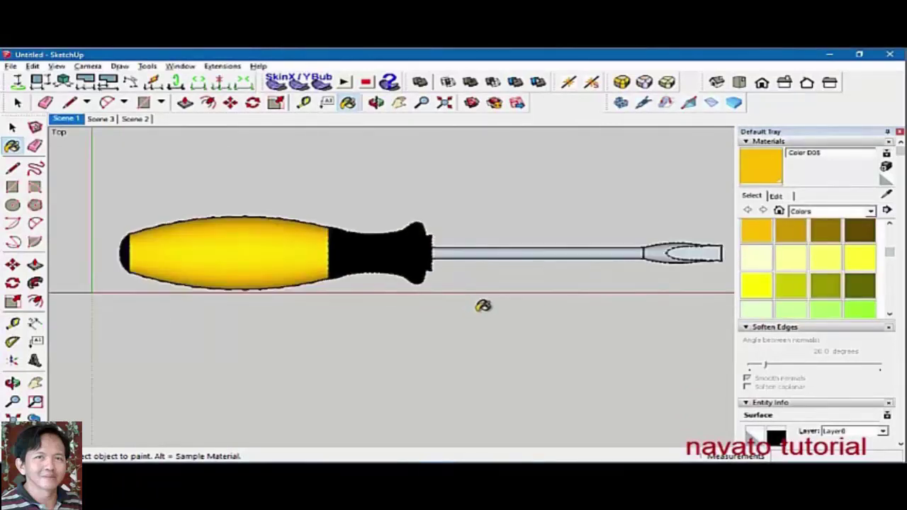
{"action": "key", "text": "space"}
- Load the Aluminum material from the Metal library
{"action": "left_click", "coordinate": [867, 211]}
{"action": "left_click", "coordinate": [815, 298]}
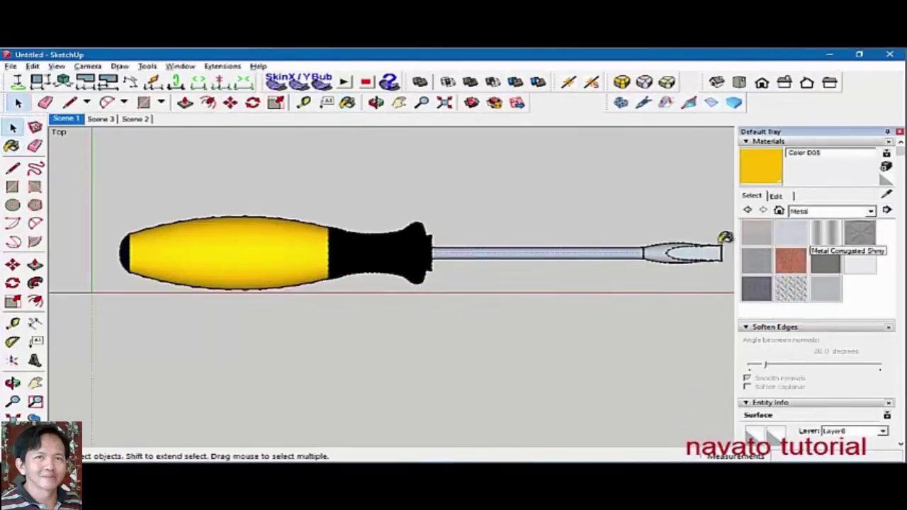
{"action": "left_click", "coordinate": [694, 245]}
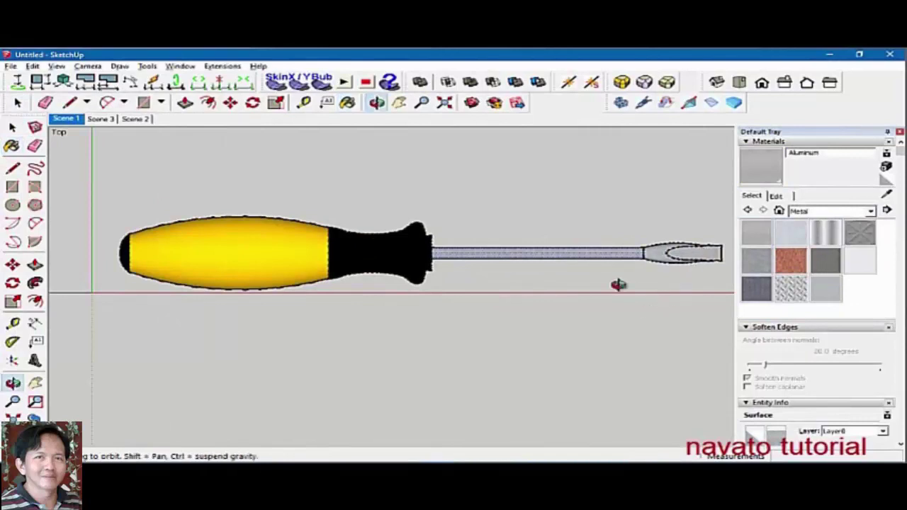
- Orbit to the blade tip and select its arc edges and tip surface
{"action": "middle_click_drag", "start_coordinate": [619, 283], "coordinate": [712, 217]}
{"action": "scroll", "coordinate": [283, 253], "scroll_direction": "up", "scroll_amount": 3}
{"action": "middle_click_drag", "start_coordinate": [284, 253], "coordinate": [21, 115], "text": "shift"}
{"action": "left_click", "coordinate": [18, 103]}
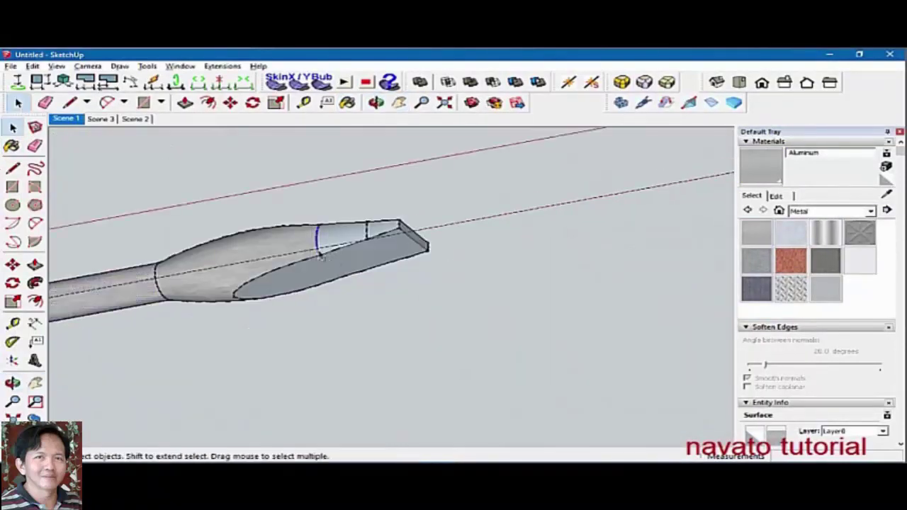
{"action": "right_click", "coordinate": [316, 241]}
{"action": "right_click", "coordinate": [362, 224]}
{"action": "left_click", "coordinate": [368, 233]}
{"action": "right_click", "coordinate": [362, 225]}
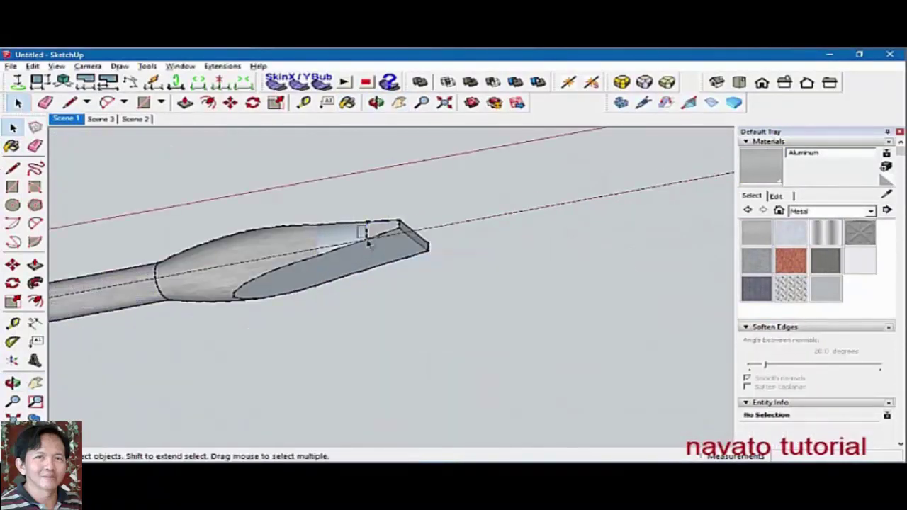
{"action": "right_click", "coordinate": [362, 226]}
{"action": "scroll", "coordinate": [368, 226], "scroll_direction": "up", "scroll_amount": 2}
{"action": "left_click", "coordinate": [318, 225]}
{"action": "right_click", "coordinate": [346, 205]}
{"action": "left_click", "coordinate": [348, 206]}
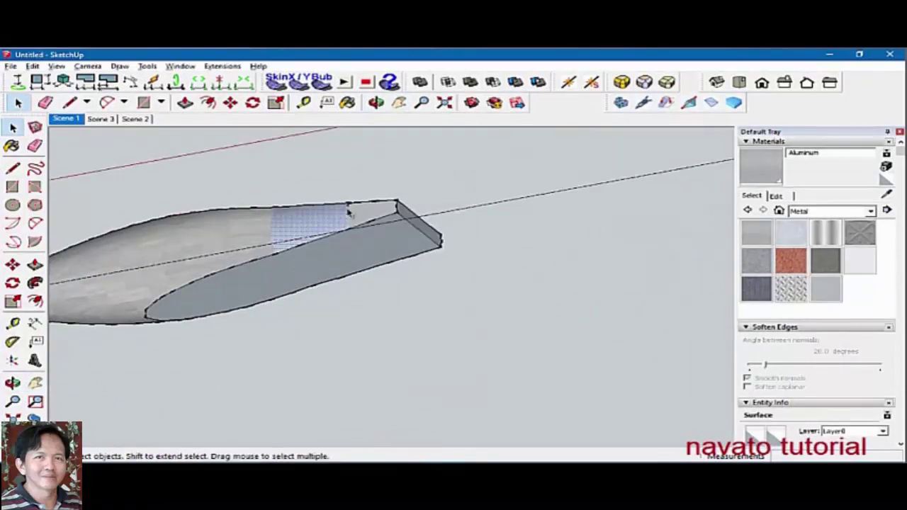
{"action": "scroll", "coordinate": [425, 245], "scroll_direction": "down", "scroll_amount": 2}
- Select the arc edges at the tip of the blade
{"action": "key", "text": "b"}
{"action": "scroll", "coordinate": [386, 278], "scroll_direction": "down", "scroll_amount": 3}
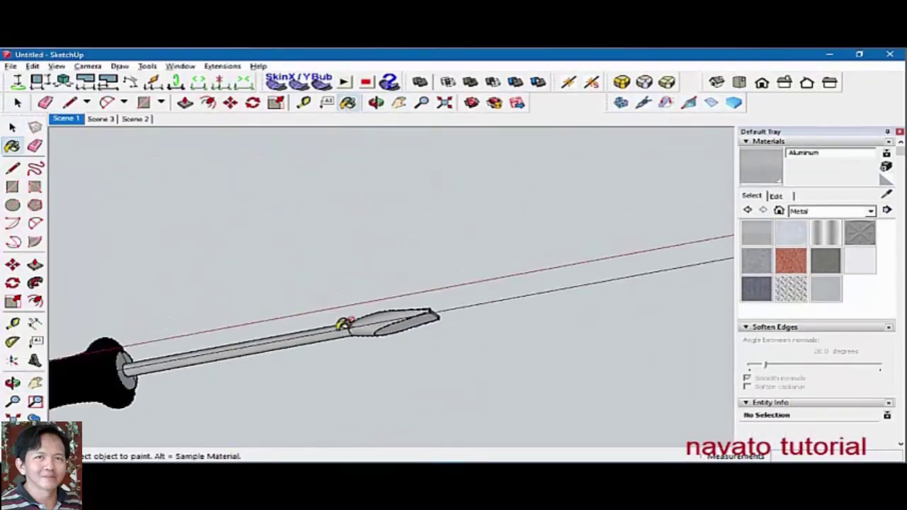
{"action": "scroll", "coordinate": [389, 325], "scroll_direction": "up", "scroll_amount": 3}
{"action": "key", "text": "space"}
{"action": "left_click", "coordinate": [391, 333]}
{"action": "right_click", "coordinate": [389, 330]}
{"action": "left_click", "coordinate": [397, 368]}
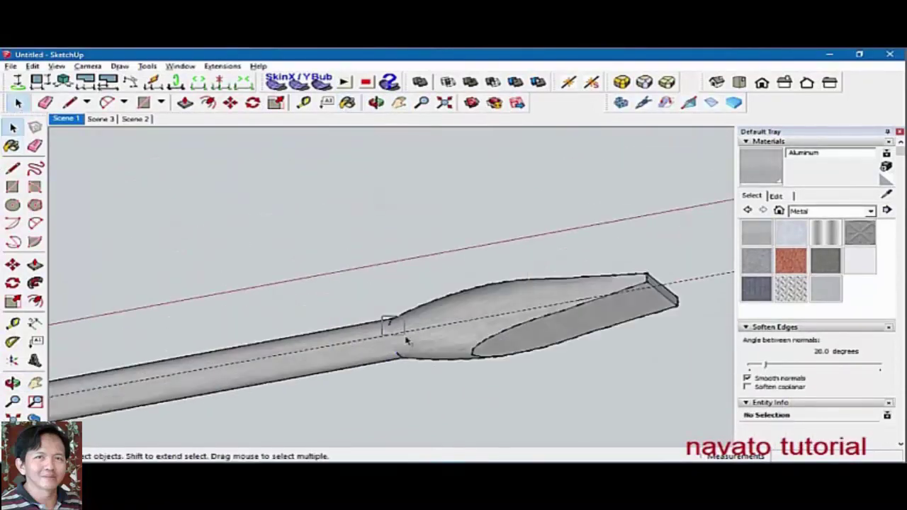
{"action": "right_click", "coordinate": [391, 323]}
{"action": "left_click", "coordinate": [404, 366]}
{"action": "scroll", "coordinate": [404, 366], "scroll_direction": "up", "scroll_amount": 1}
{"action": "right_click", "coordinate": [406, 357]}
- Select the arc where the shaft widens and apply Aluminum to the shaft and tip
{"action": "mouse_move", "coordinate": [451, 239]}
{"action": "middle_mouse_down"}
{"action": "mouse_move", "coordinate": [486, 385]}
{"action": "mouse_move", "coordinate": [395, 318]}
{"action": "mouse_move", "coordinate": [602, 280]}
{"action": "middle_mouse_up"}
{"action": "right_click", "coordinate": [678, 317]}
{"action": "key", "text": "Escape"}
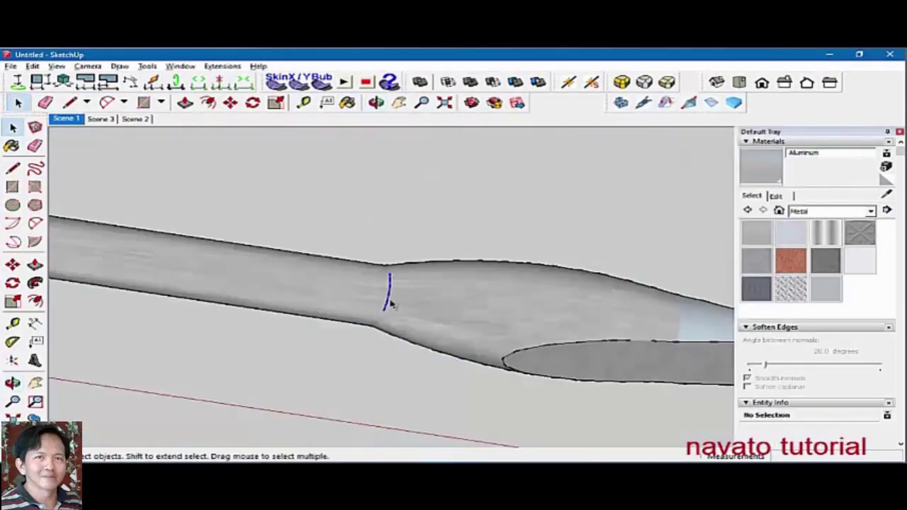
{"action": "left_click", "coordinate": [386, 297]}
{"action": "right_click", "coordinate": [391, 287]}
{"action": "scroll", "coordinate": [706, 311], "scroll_direction": "up", "scroll_amount": 2}
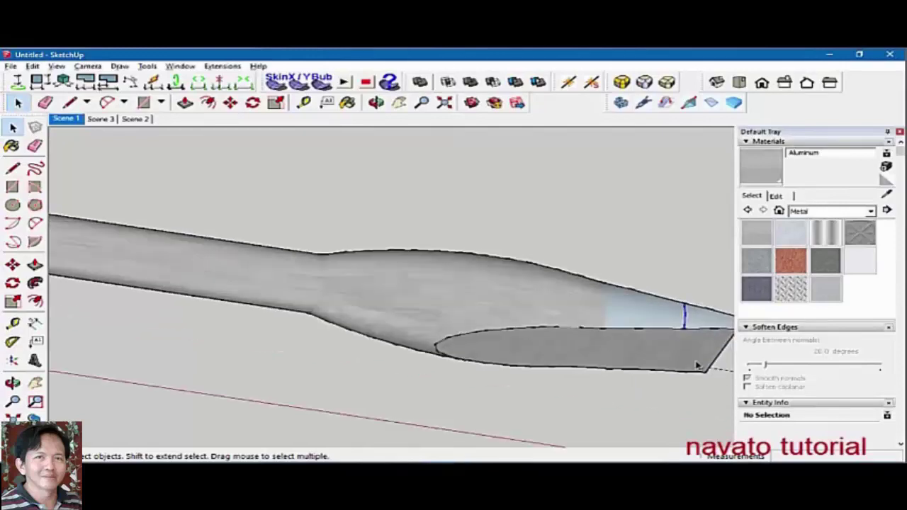
{"action": "right_click", "coordinate": [706, 312]}
{"action": "key", "text": "b"}
{"action": "scroll", "coordinate": [710, 350], "scroll_direction": "down", "scroll_amount": 2}
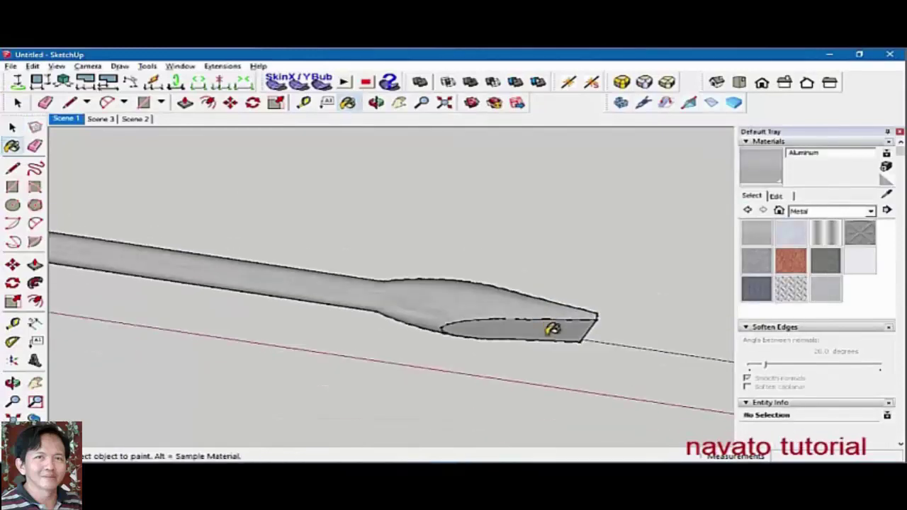
{"action": "middle_click_drag", "start_coordinate": [546, 324], "coordinate": [551, 337]}
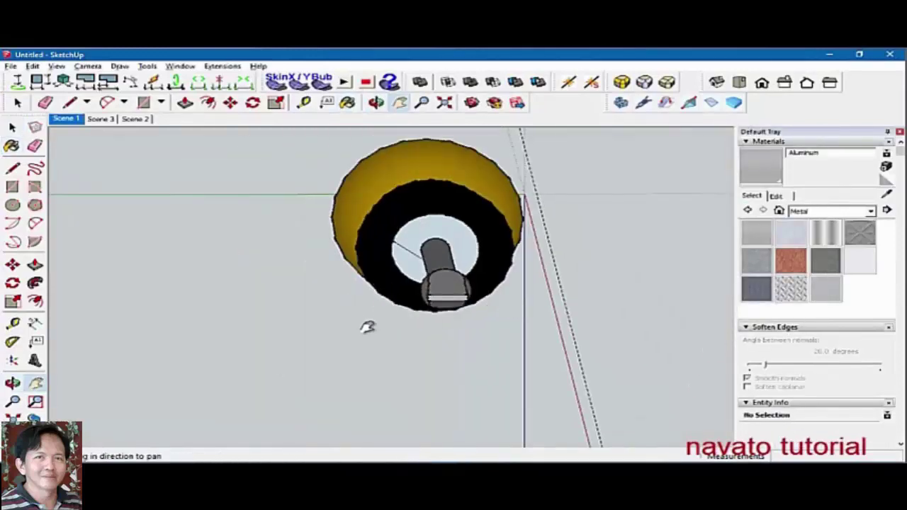
{"action": "mouse_move", "coordinate": [366, 326]}
{"action": "middle_mouse_down"}
{"action": "mouse_move", "coordinate": [500, 328]}
{"action": "mouse_move", "coordinate": [388, 127]}
{"action": "middle_mouse_up"}
- Choose yellow Color D05 for the collar ring and return to the Scene 3 tip close-up
{"action": "left_click", "coordinate": [869, 211]}
{"action": "left_click", "coordinate": [838, 255]}
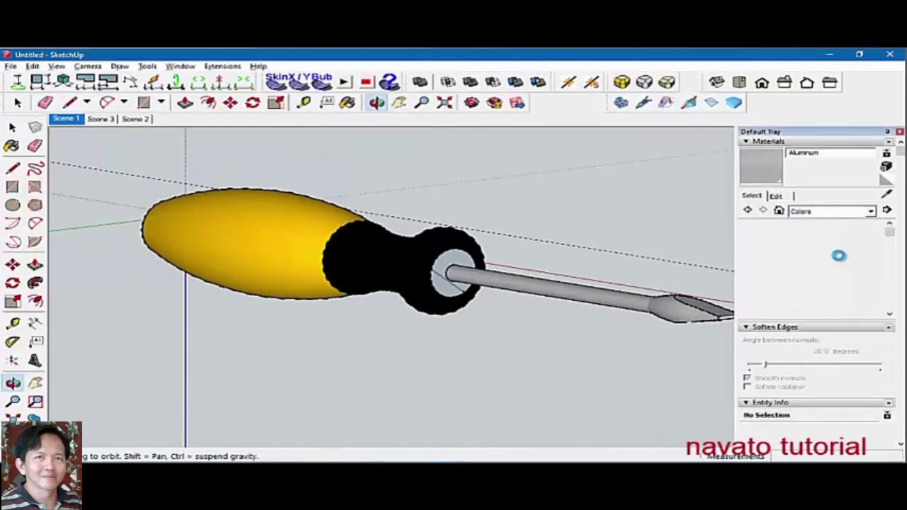
{"action": "scroll", "coordinate": [807, 269], "scroll_direction": "down", "scroll_amount": 5}
{"action": "left_click", "coordinate": [756, 299]}
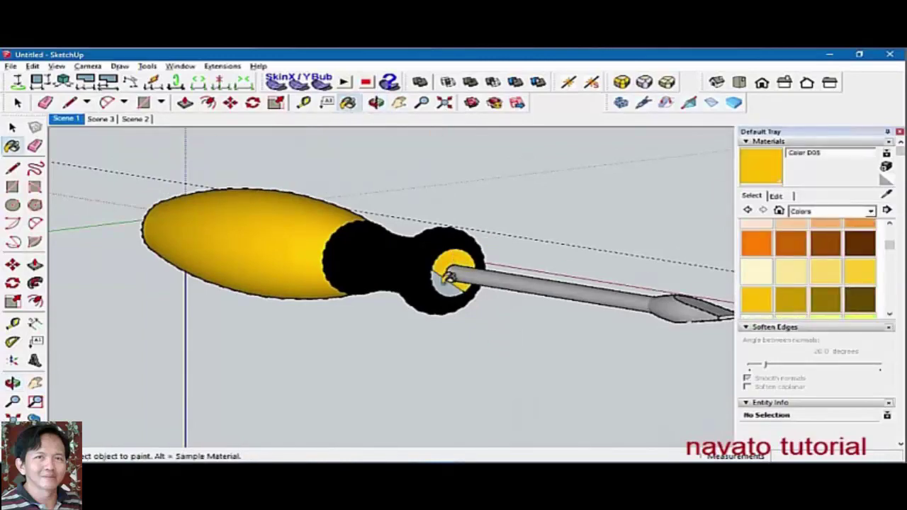
{"action": "scroll", "coordinate": [448, 278], "scroll_direction": "up", "scroll_amount": 2}
{"action": "key", "text": "space"}
{"action": "scroll", "coordinate": [488, 290], "scroll_direction": "down", "scroll_amount": 5}
{"action": "middle_click_drag", "start_coordinate": [488, 290], "coordinate": [573, 269]}
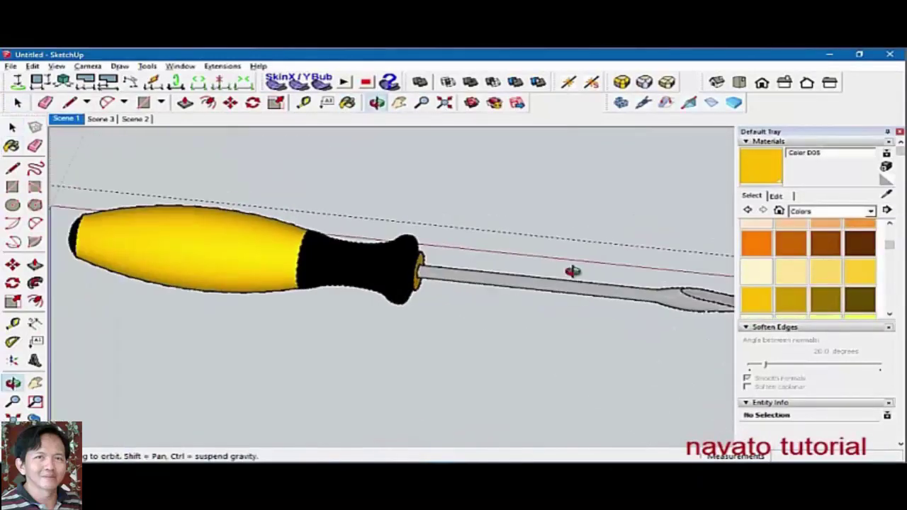
{"action": "key", "text": "t"}
{"action": "left_click", "coordinate": [106, 119]}
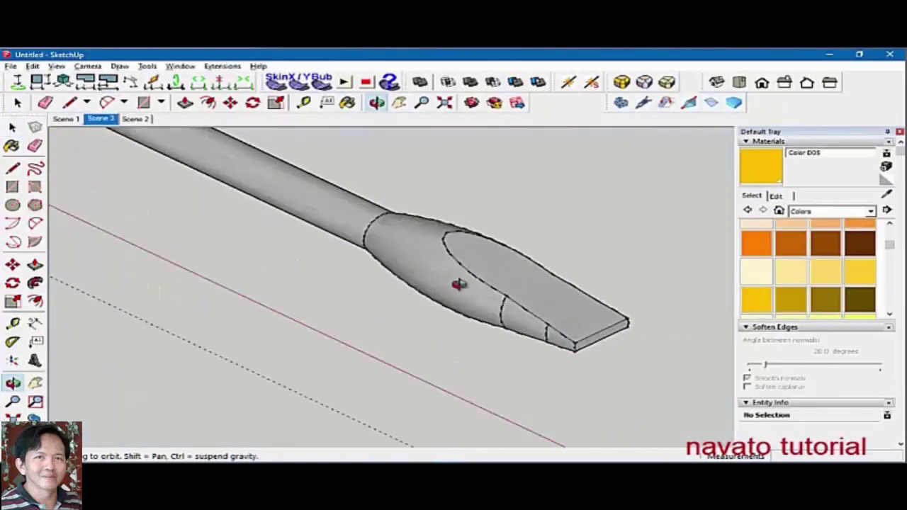
- Select edges on the blade tip and bevel, then clear the selection
{"action": "key", "text": "space"}
{"action": "left_click_drag", "start_coordinate": [492, 291], "coordinate": [527, 354]}
{"action": "right_click", "coordinate": [539, 320]}
{"action": "left_click", "coordinate": [567, 176]}
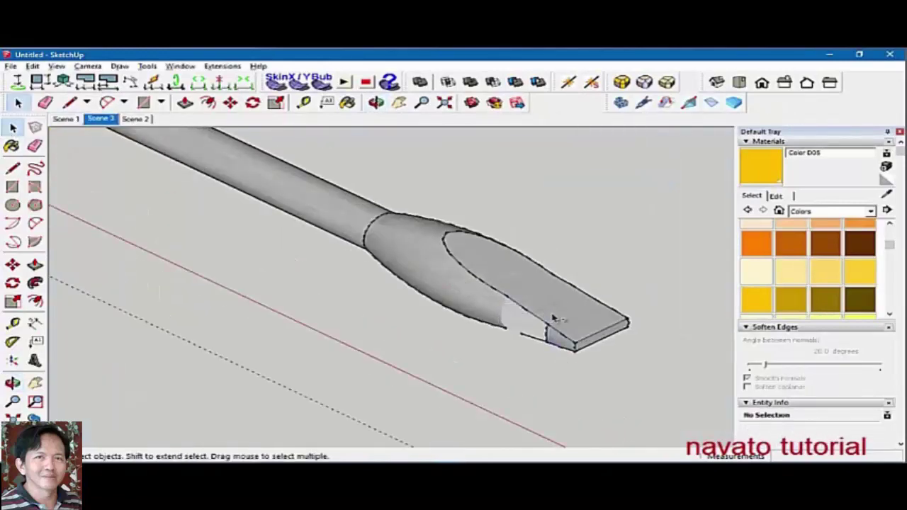
{"action": "scroll", "coordinate": [567, 340], "scroll_direction": "up", "scroll_amount": 2}
{"action": "left_click", "coordinate": [509, 315]}
{"action": "right_click", "coordinate": [509, 315]}
{"action": "left_click", "coordinate": [602, 277]}
{"action": "scroll", "coordinate": [602, 276], "scroll_direction": "down", "scroll_amount": 2}
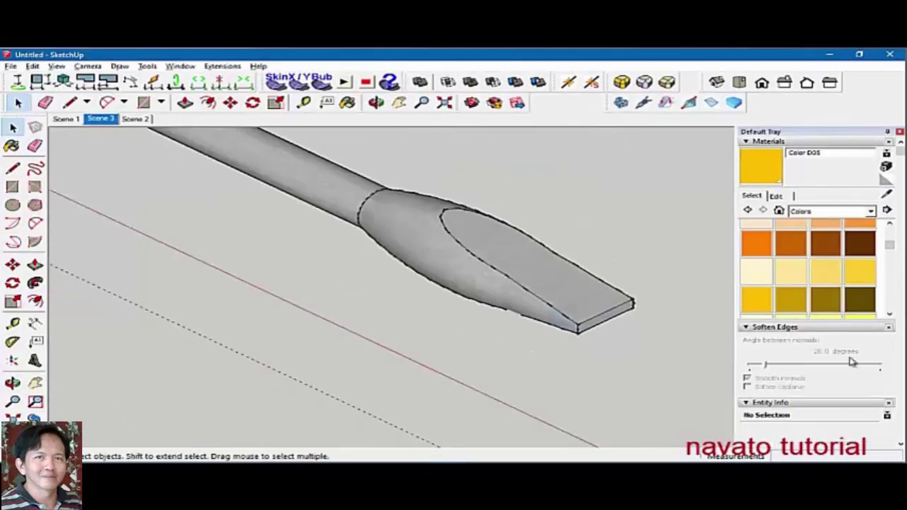
- Reload the Aluminum material and orbit so the screwdriver runs diagonally
{"action": "left_click", "coordinate": [870, 210]}
{"action": "left_click", "coordinate": [807, 285]}
{"action": "left_click", "coordinate": [756, 232]}
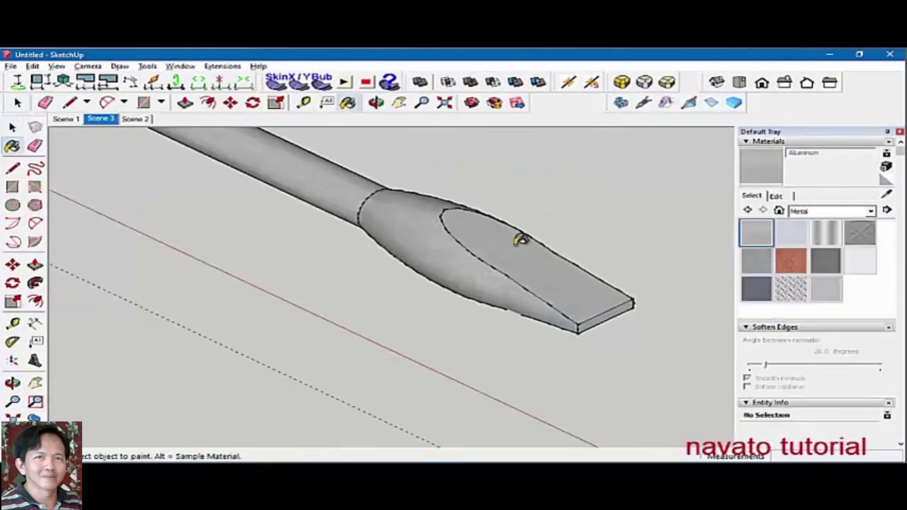
{"action": "middle_click_drag", "start_coordinate": [550, 323], "coordinate": [561, 236]}
{"action": "scroll", "coordinate": [510, 259], "scroll_direction": "up", "scroll_amount": 5}
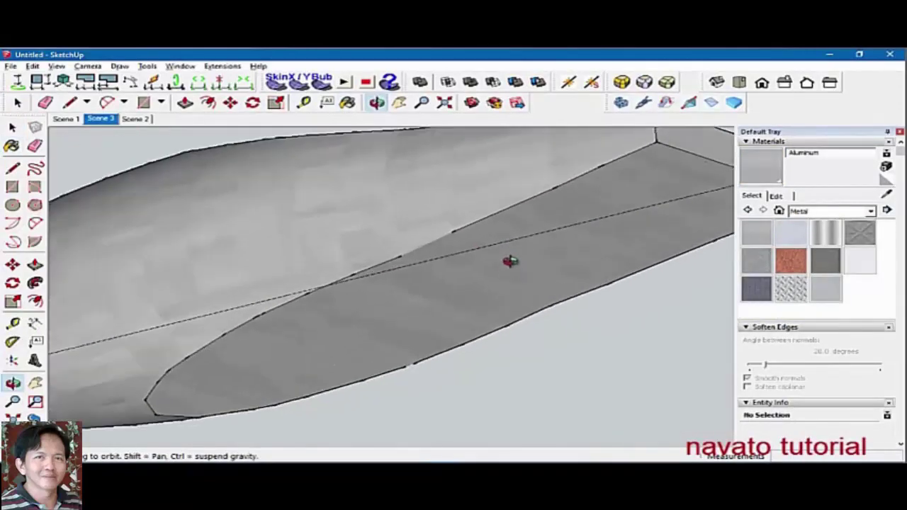
{"action": "scroll", "coordinate": [549, 267], "scroll_direction": "down", "scroll_amount": 5}
{"action": "scroll", "coordinate": [549, 267], "scroll_direction": "up", "scroll_amount": 2}
- Hide the seam edges across the blade tip
{"action": "key", "text": "space"}
{"action": "left_click_drag", "start_coordinate": [407, 259], "coordinate": [447, 324]}
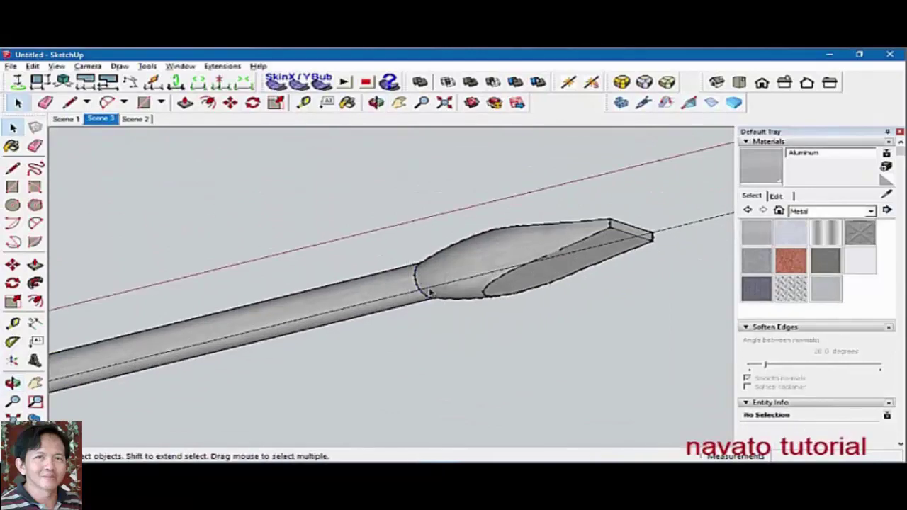
{"action": "right_click", "coordinate": [415, 273]}
{"action": "left_click", "coordinate": [457, 305]}
{"action": "middle_click_drag", "start_coordinate": [456, 304], "coordinate": [486, 344]}
{"action": "right_click", "coordinate": [404, 227]}
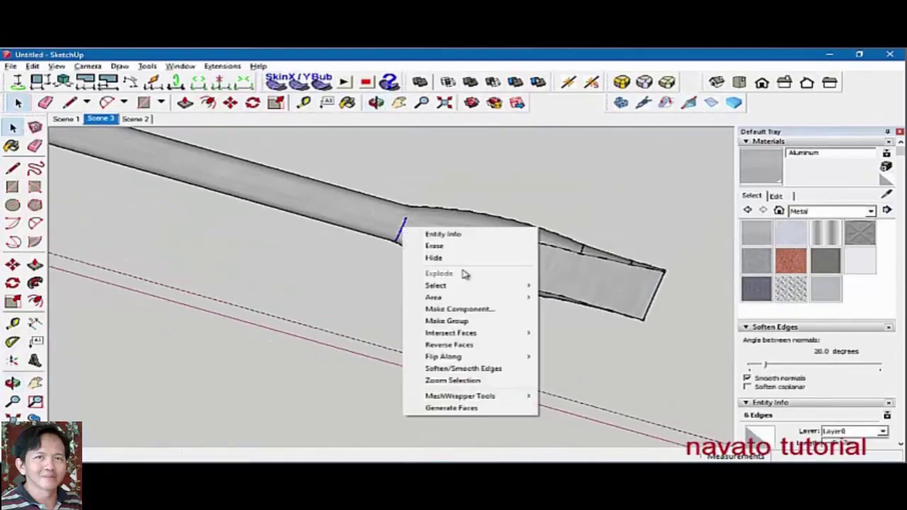
{"action": "left_click", "coordinate": [433, 257]}
{"action": "mouse_move", "coordinate": [433, 257]}
{"action": "middle_mouse_down"}
{"action": "mouse_move", "coordinate": [571, 266]}
{"action": "mouse_move", "coordinate": [550, 238]}
{"action": "middle_mouse_up"}
- Hide the remaining tip edges and view the smooth tip at an angle
{"action": "left_click", "coordinate": [566, 243]}
{"action": "right_click", "coordinate": [559, 241]}
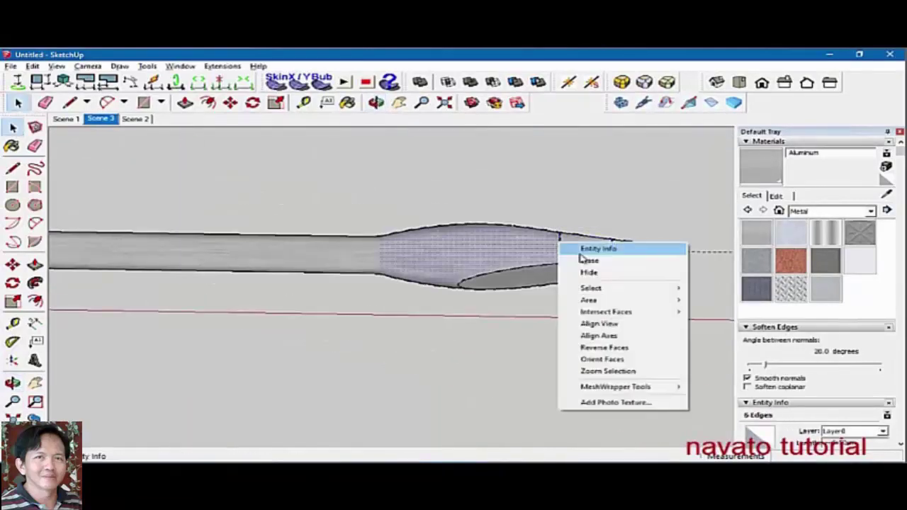
{"action": "left_click", "coordinate": [561, 247]}
{"action": "right_click", "coordinate": [609, 242]}
{"action": "left_click", "coordinate": [638, 301]}
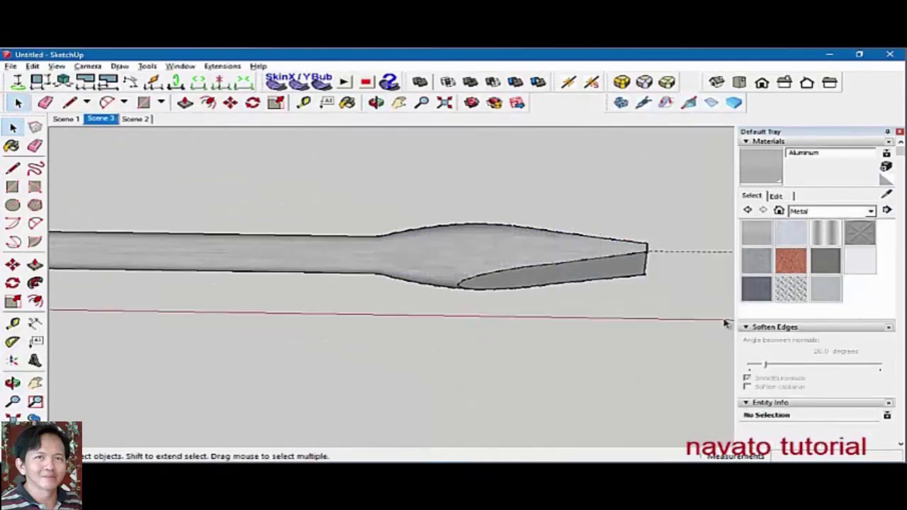
{"action": "middle_click_drag", "start_coordinate": [725, 320], "coordinate": [397, 240]}
{"action": "scroll", "coordinate": [519, 319], "scroll_direction": "up", "scroll_amount": 3}
{"action": "scroll", "coordinate": [587, 273], "scroll_direction": "down", "scroll_amount": 5}
- Paint the black grip green, settling on the darker Color G07
{"action": "middle_click_drag", "start_coordinate": [588, 274], "coordinate": [471, 323]}
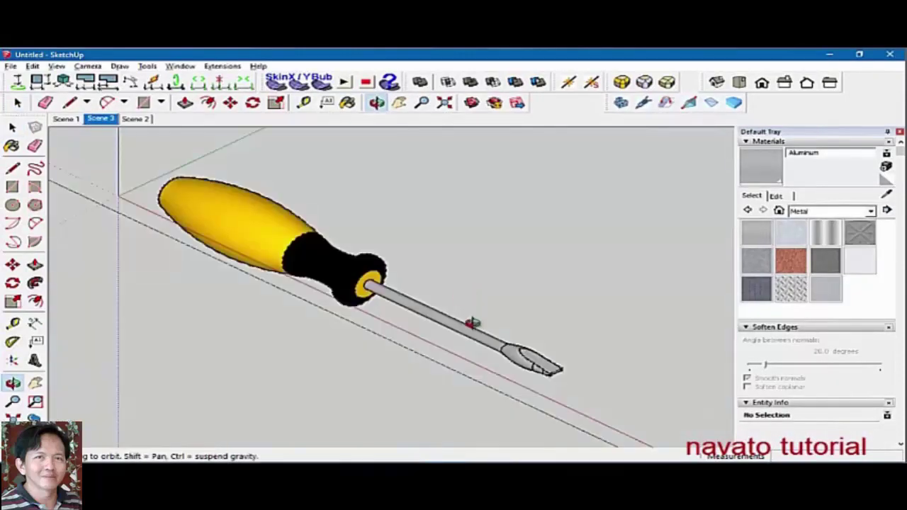
{"action": "key", "text": "b"}
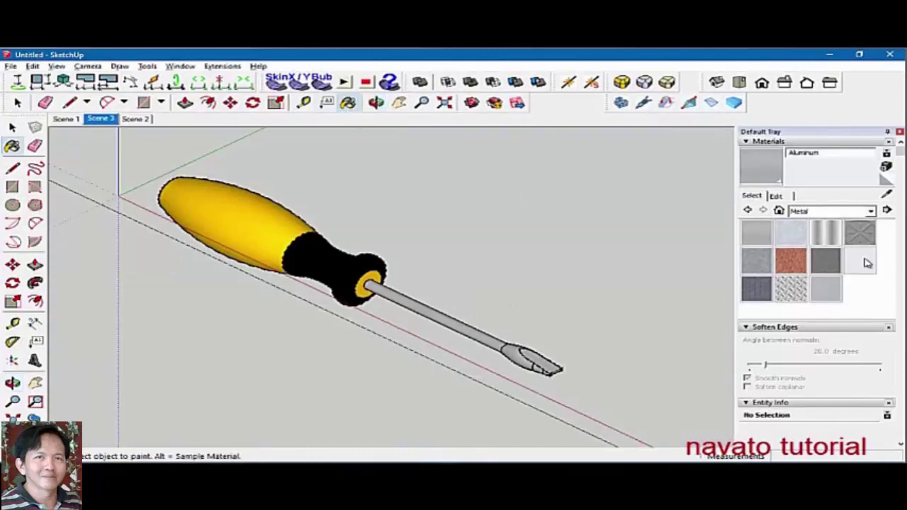
{"action": "left_click", "coordinate": [870, 210]}
{"action": "left_click", "coordinate": [807, 247]}
{"action": "scroll", "coordinate": [790, 291], "scroll_direction": "down", "scroll_amount": 3}
{"action": "left_click", "coordinate": [790, 287]}
{"action": "left_click", "coordinate": [304, 265]}
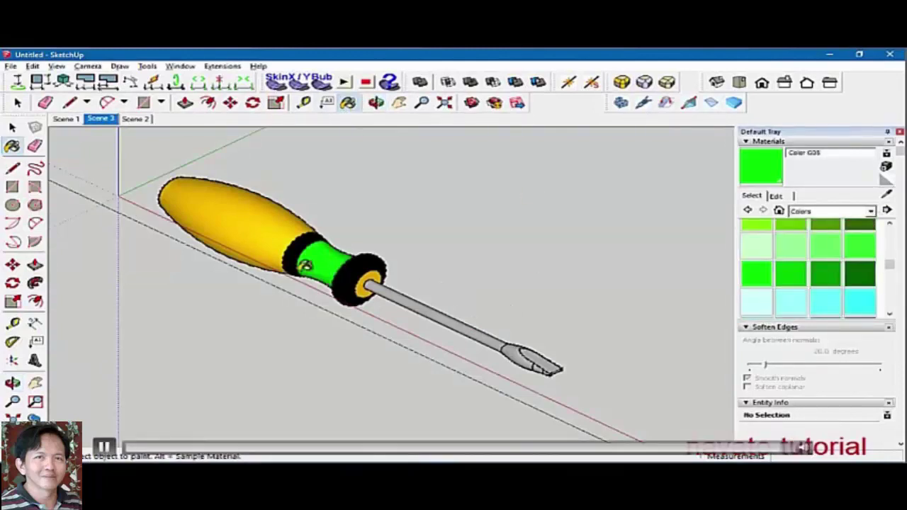
{"action": "left_click", "coordinate": [361, 262]}
- Orbit the screwdriver to check the green grip from different angles
{"action": "mouse_move", "coordinate": [394, 276]}
{"action": "middle_mouse_down"}
{"action": "mouse_move", "coordinate": [465, 337]}
{"action": "mouse_move", "coordinate": [574, 379]}
{"action": "mouse_move", "coordinate": [391, 283]}
{"action": "middle_mouse_up"}
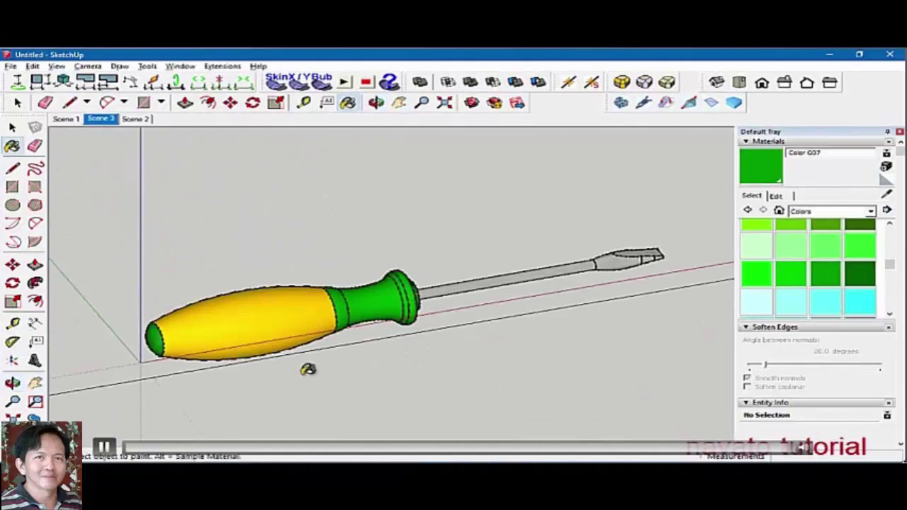
{"action": "mouse_move", "coordinate": [413, 352]}
{"action": "middle_mouse_down"}
{"action": "mouse_move", "coordinate": [243, 354]}
{"action": "mouse_move", "coordinate": [347, 357]}
{"action": "mouse_move", "coordinate": [607, 328]}
{"action": "mouse_move", "coordinate": [583, 306]}
{"action": "mouse_move", "coordinate": [565, 340]}
{"action": "mouse_move", "coordinate": [472, 264]}
{"action": "middle_mouse_up"}
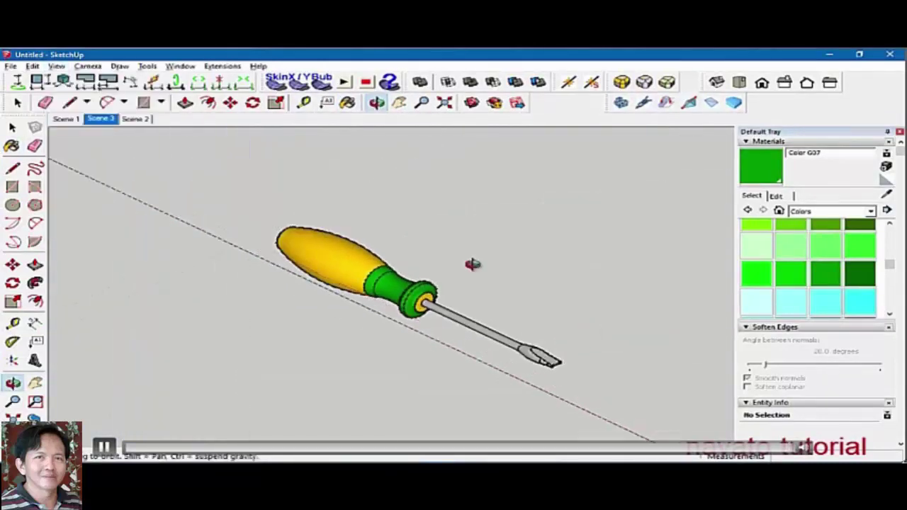
{"action": "key", "text": "e"}
{"action": "scroll", "coordinate": [439, 318], "scroll_direction": "up", "scroll_amount": 2}
{"action": "scroll", "coordinate": [460, 334], "scroll_direction": "up", "scroll_amount": 2}
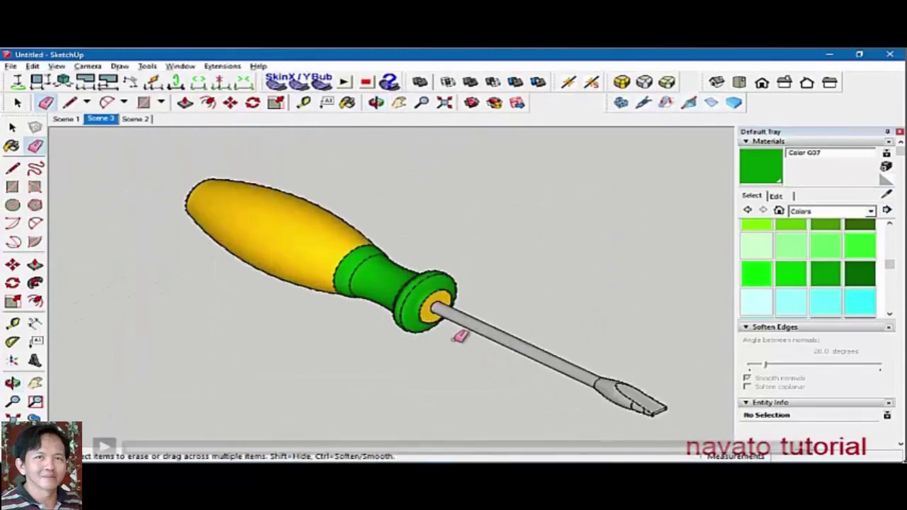